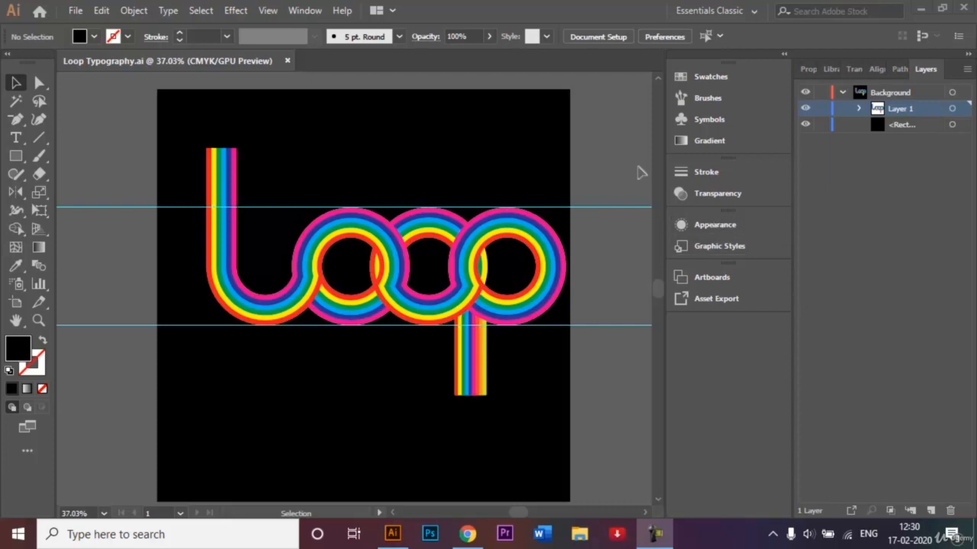
# - Create a new 1000 x 1000 px document named Loop Typography
pyautogui.click(75, 11)
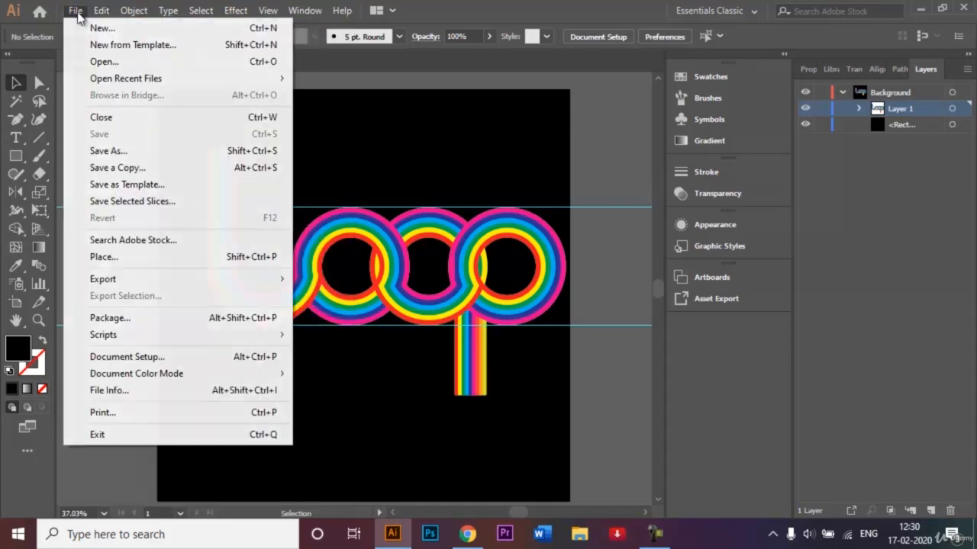
pyautogui.click(87, 28)
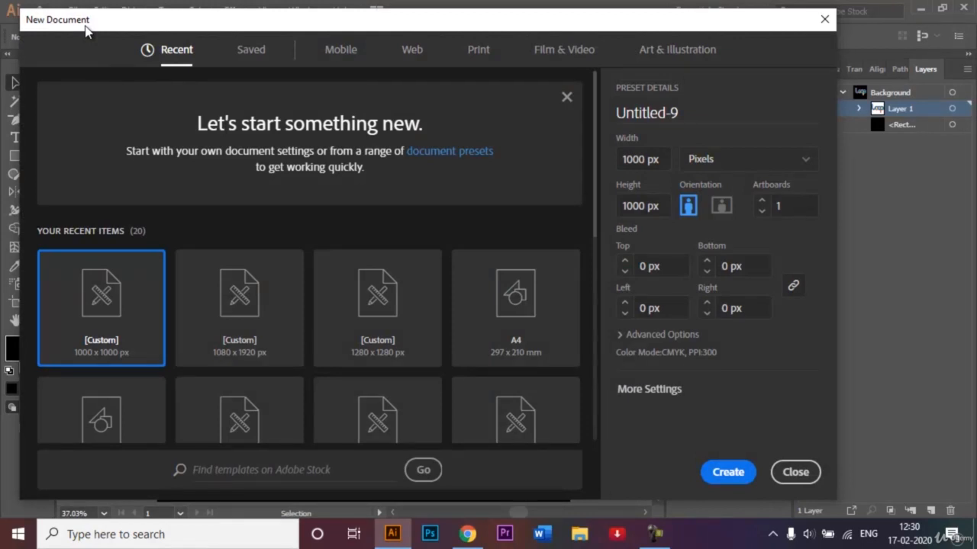
pyautogui.doubleClick(697, 112)
pyautogui.press('BackSpace')
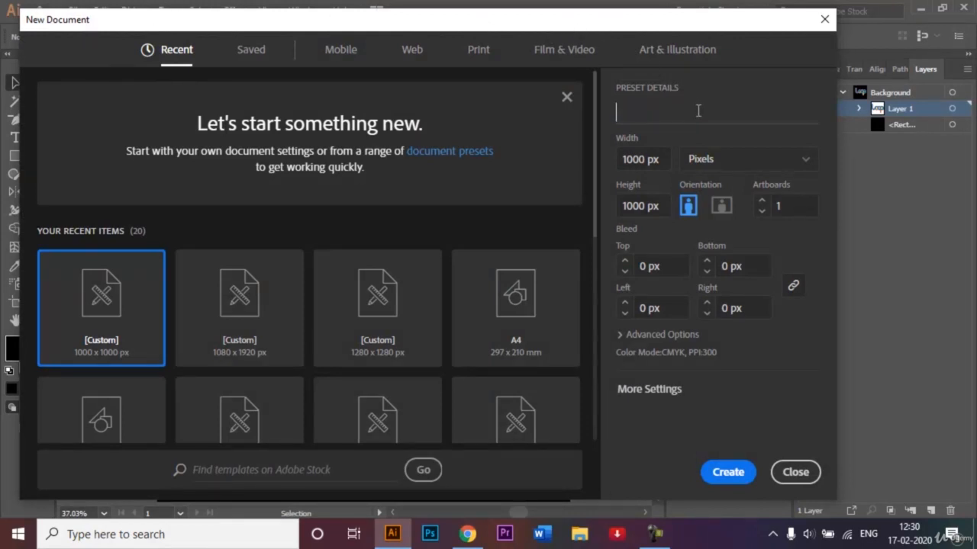
pyautogui.write('Loop Typog')
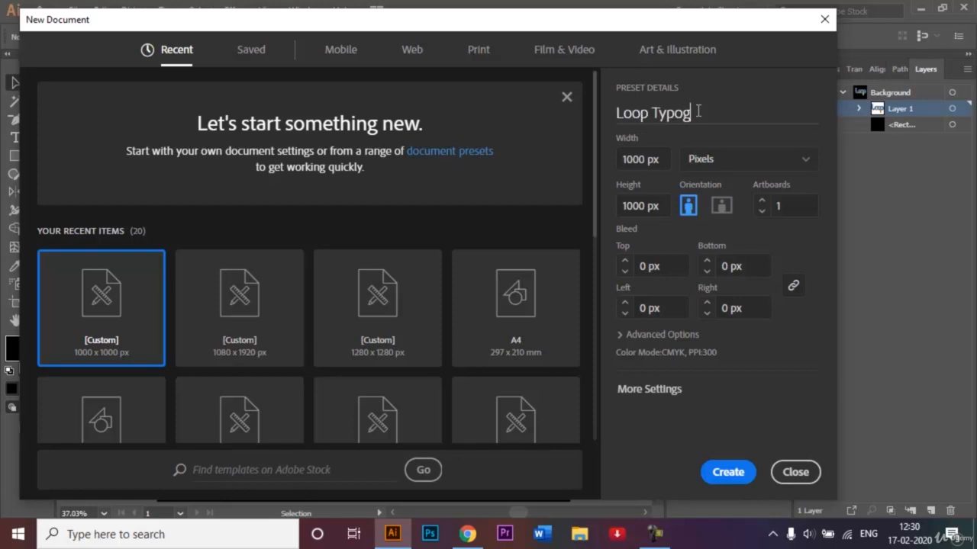
pyautogui.write('raphy')
pyautogui.scroll(-2, 597, 166)
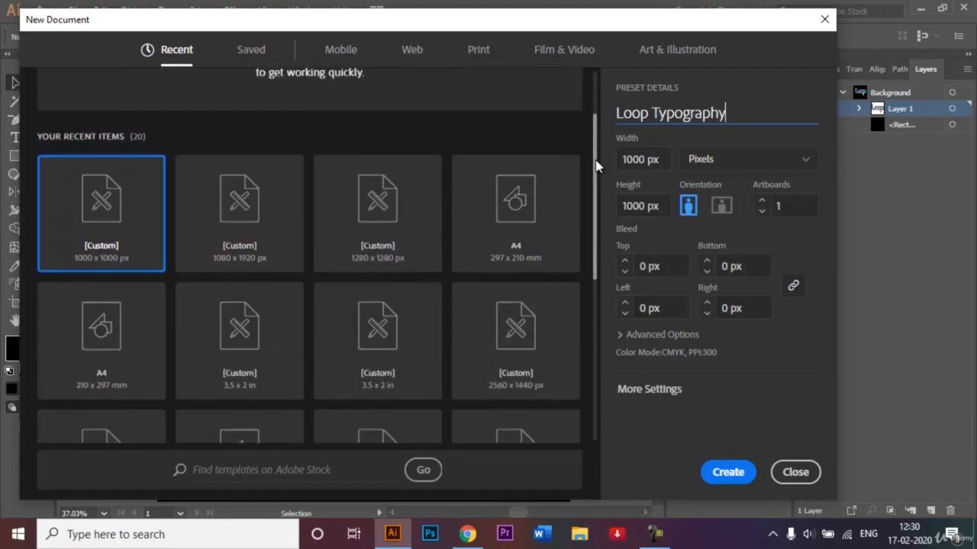
pyautogui.moveTo(596, 166); pyautogui.dragTo(596, 191)
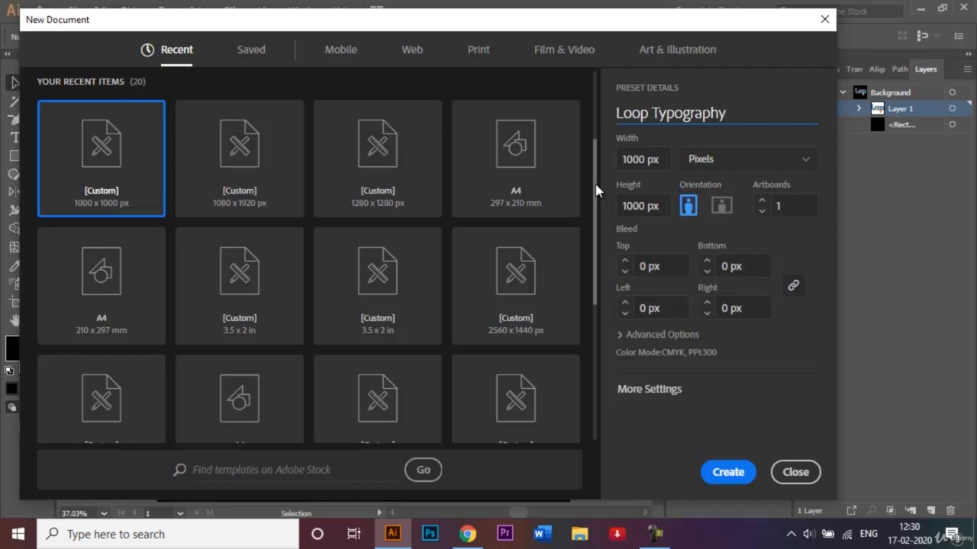
pyautogui.click(727, 474)
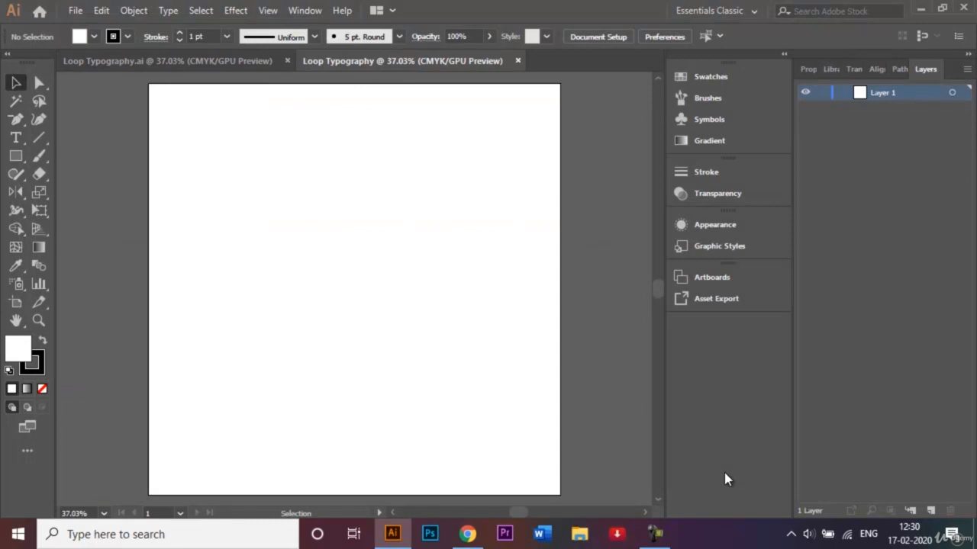
# - Show the grid in the new document and check the finished Loop Typography.ai artwork for reference
pyautogui.hotkey('ctrl', '0')
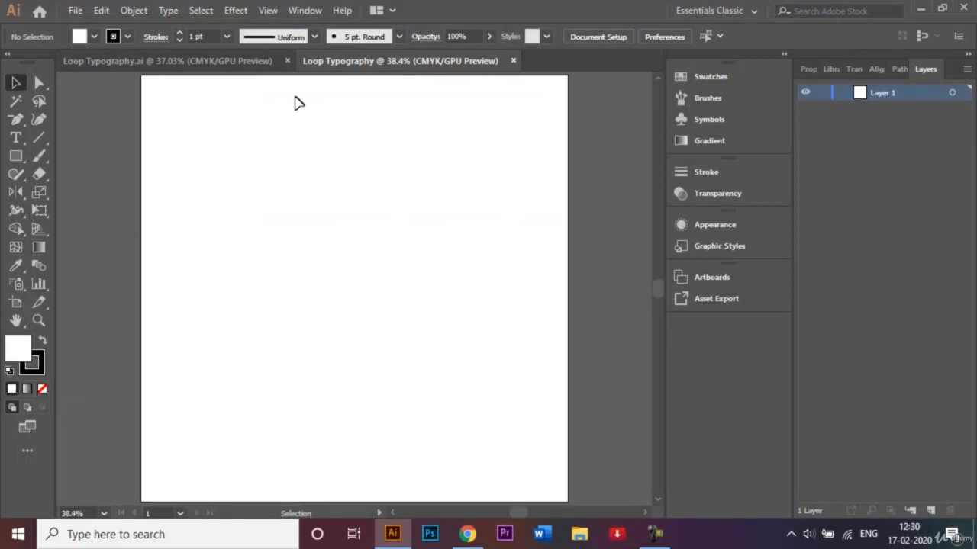
pyautogui.click(269, 10)
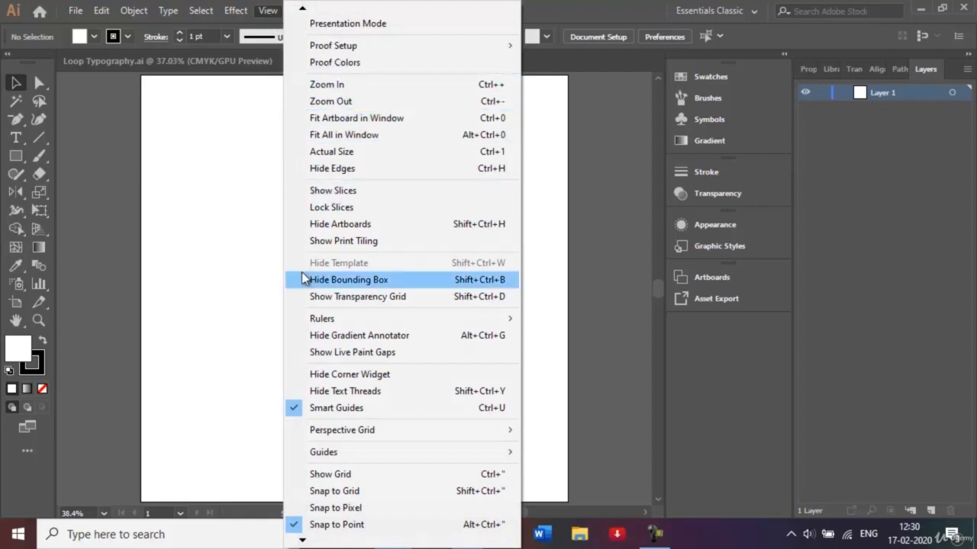
pyautogui.click(354, 478)
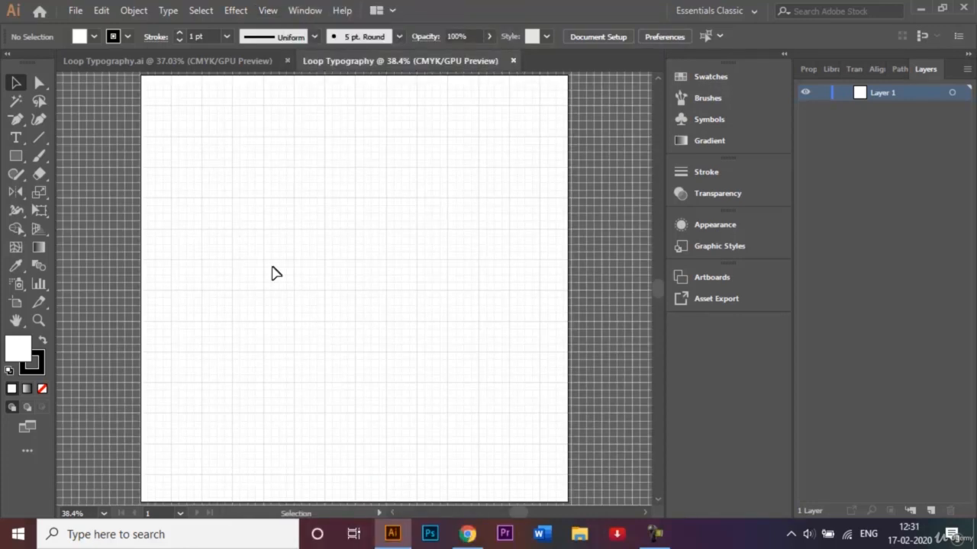
pyautogui.click(148, 62)
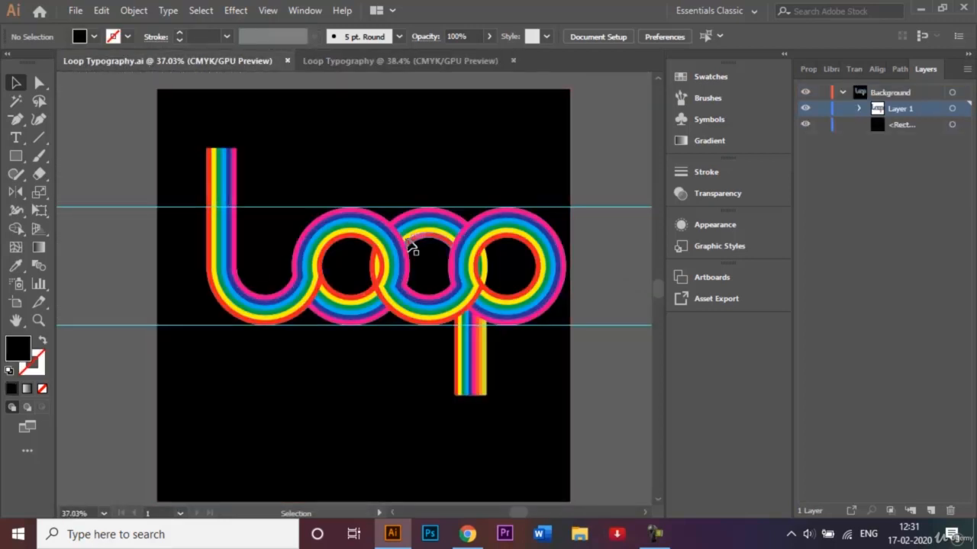
pyautogui.click(329, 61)
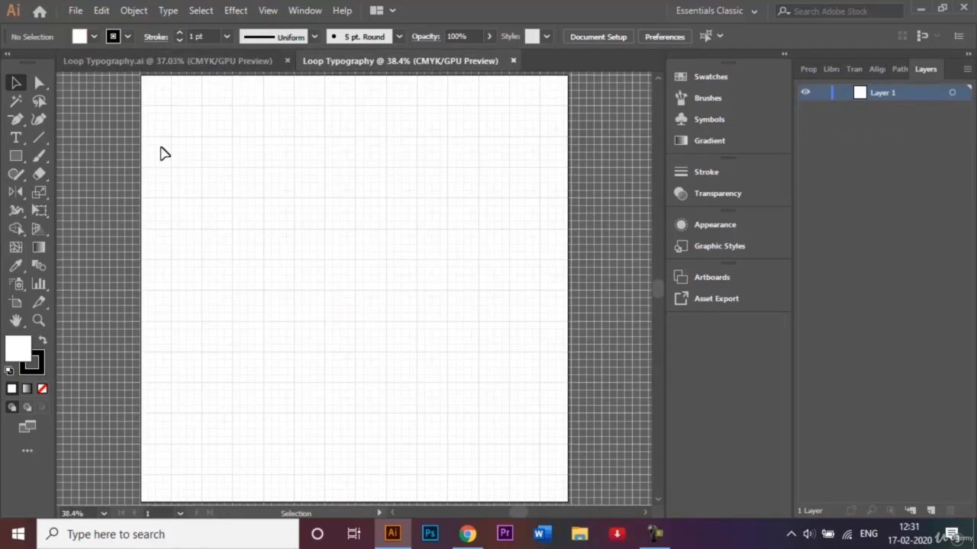
# - Draw a circle with no fill and a black 1 pt stroke, centred on the artboard at X 500 px, Y 500 px
pyautogui.click(16, 157)
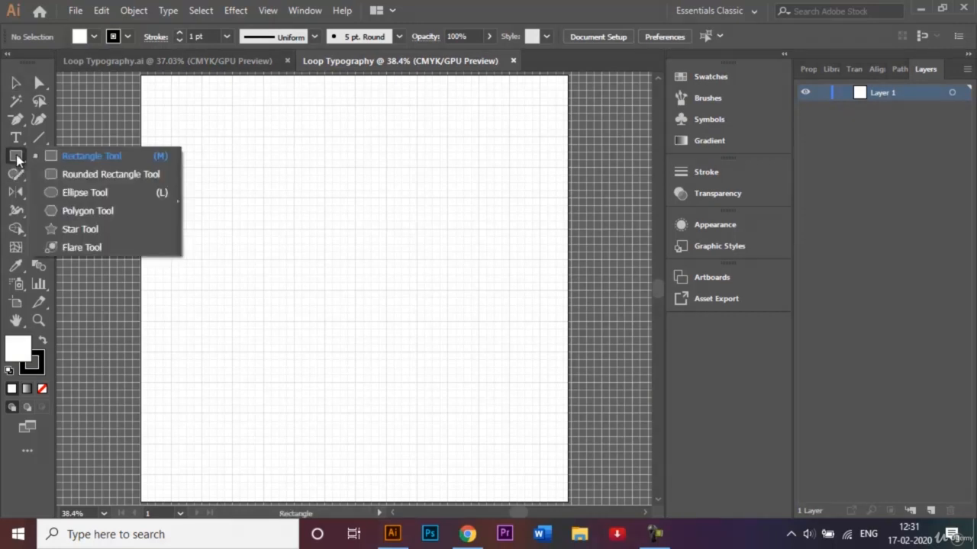
pyautogui.click(73, 193)
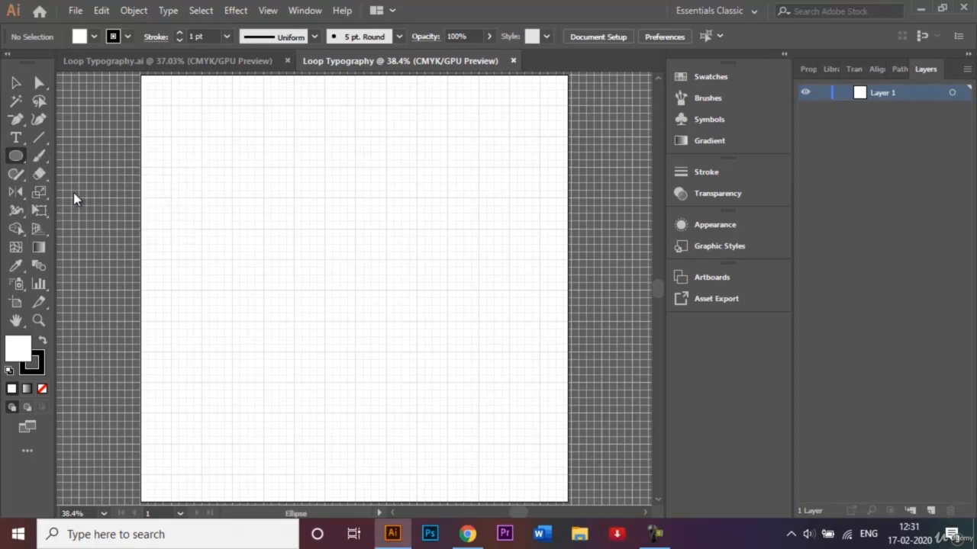
pyautogui.click(94, 37)
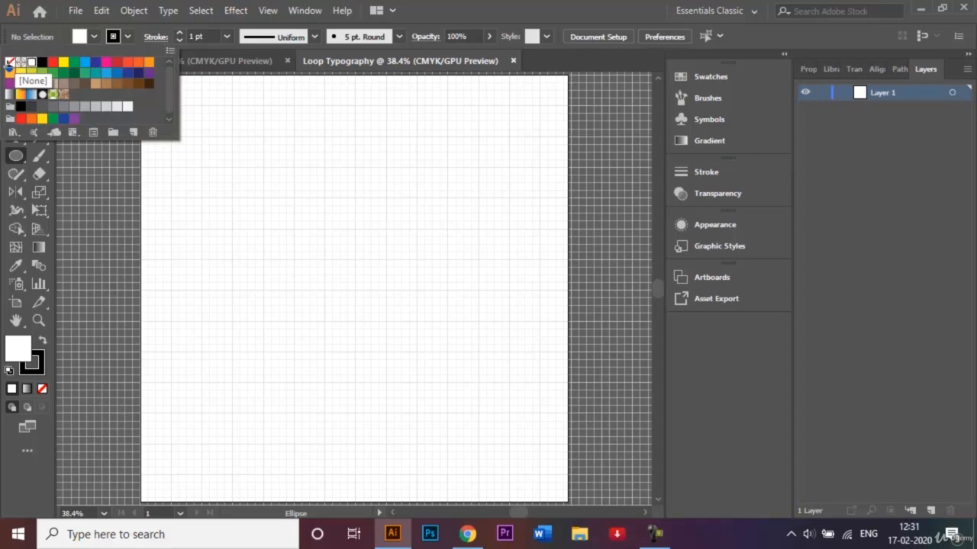
pyautogui.click(9, 64)
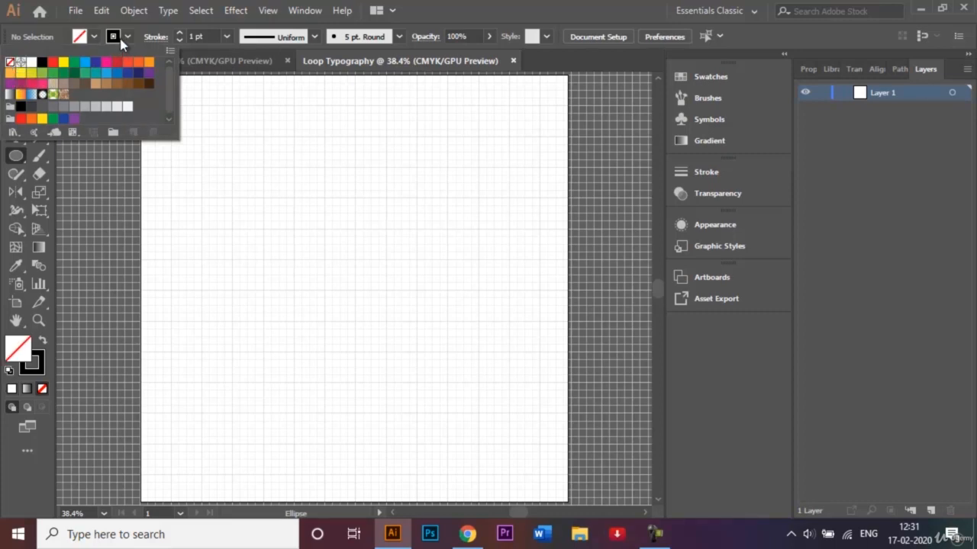
pyautogui.click(312, 278)
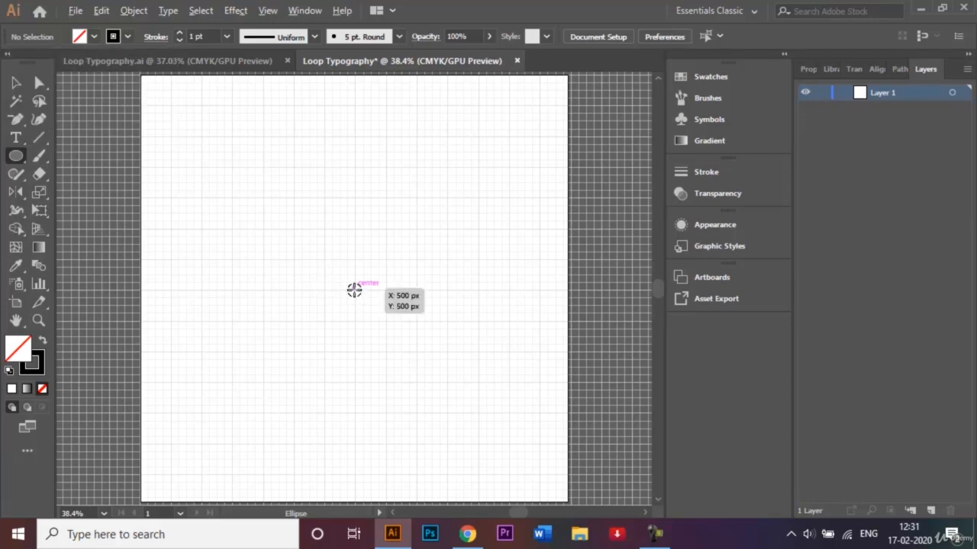
pyautogui.moveTo(355, 289); pyautogui.dragTo(402, 349)
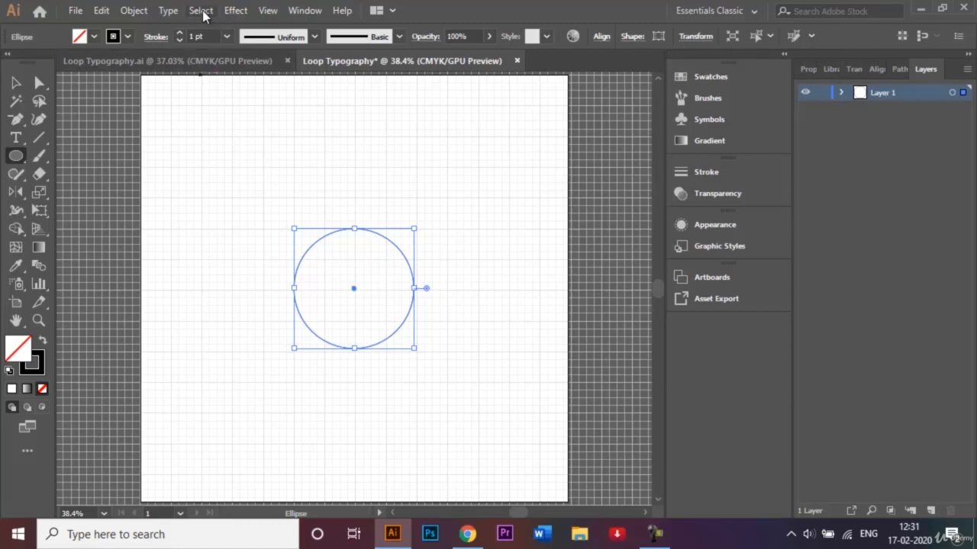
# - Offset the circle's path by -15 px with Miter joins to add a second circle inside it
pyautogui.click(134, 10)
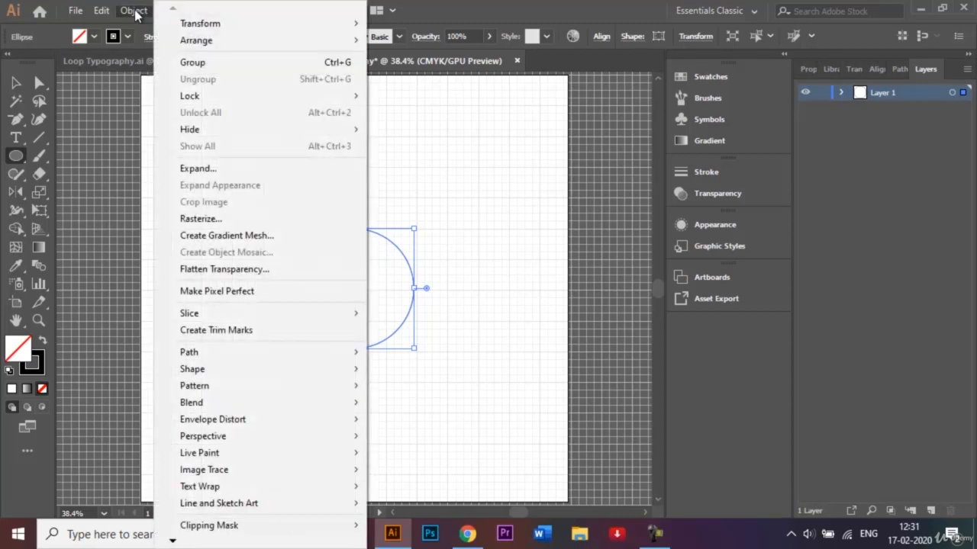
pyautogui.moveTo(303, 349)
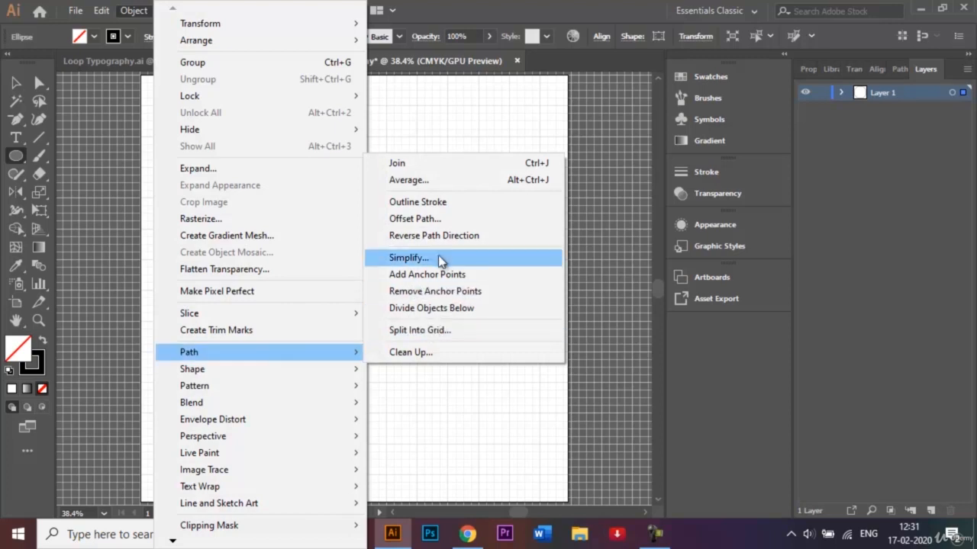
pyautogui.click(419, 222)
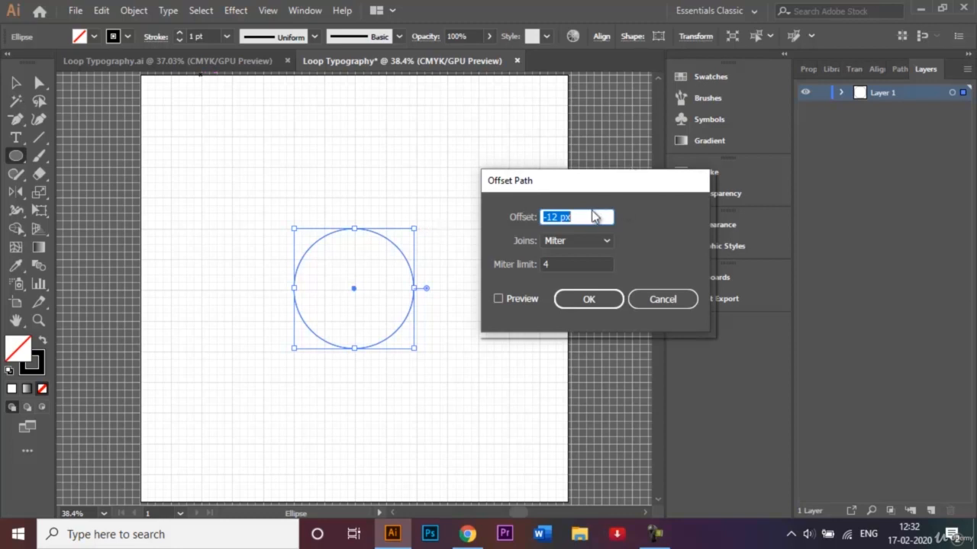
pyautogui.click(557, 217)
pyautogui.press('BackSpace')
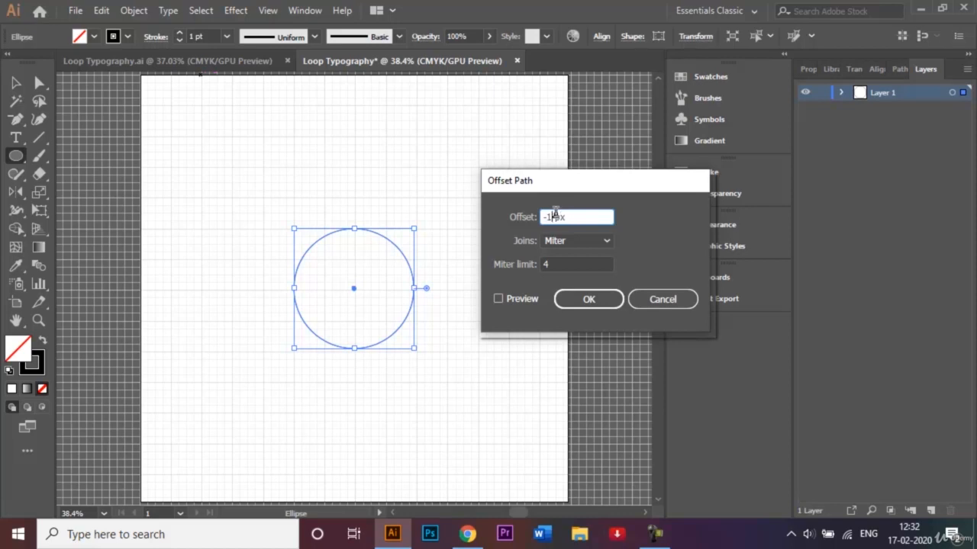
pyautogui.write('5')
pyautogui.click(497, 300)
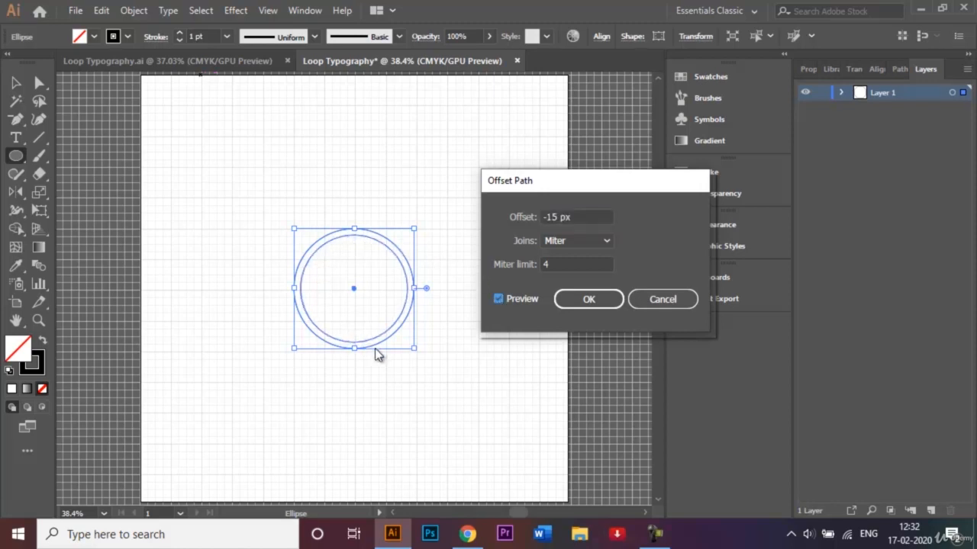
pyautogui.click(615, 301)
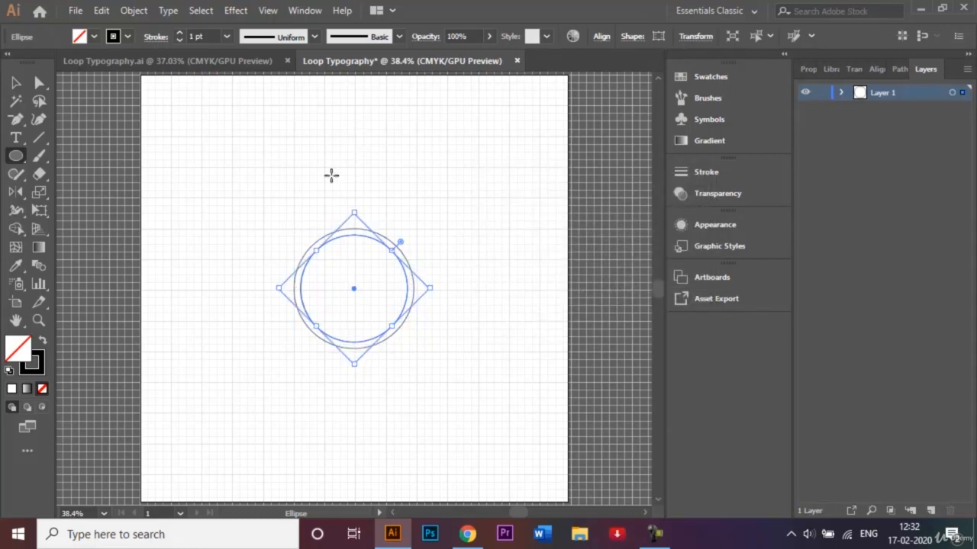
# - Offset the second circle by -15 px to add a third concentric circle inside it
pyautogui.click(134, 11)
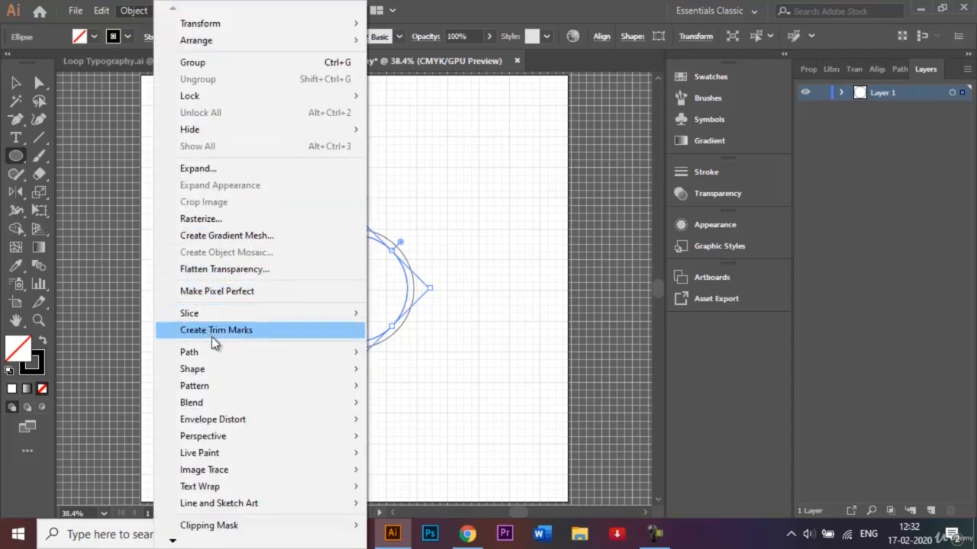
pyautogui.moveTo(229, 353)
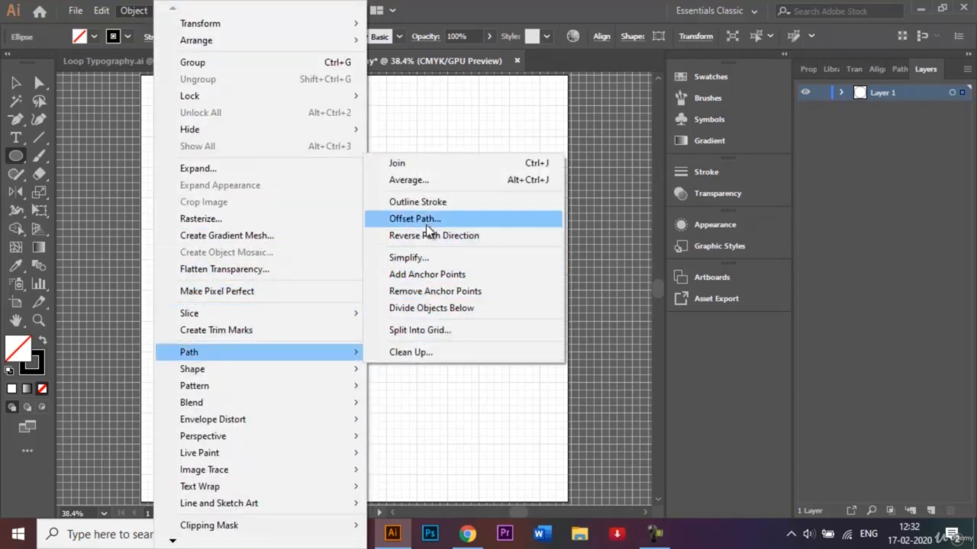
pyautogui.click(426, 221)
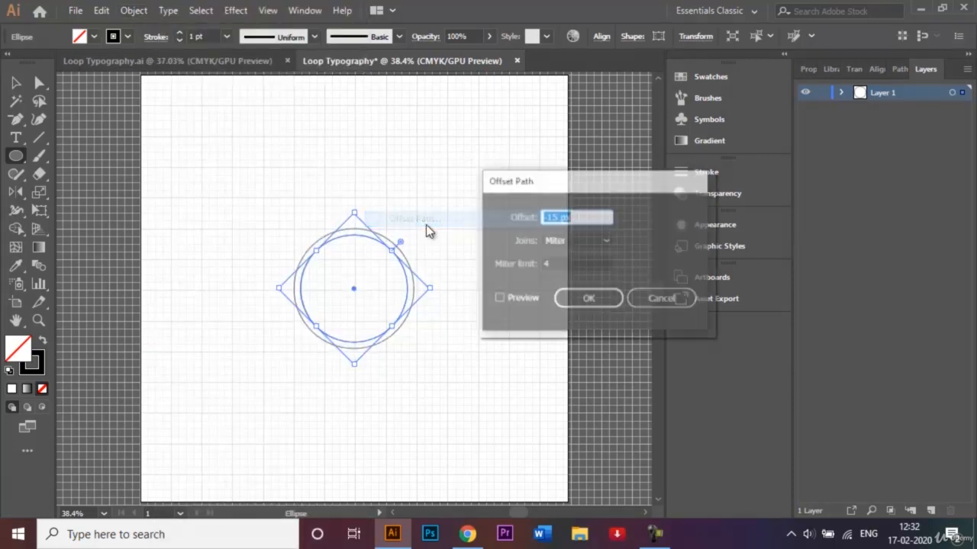
pyautogui.click(499, 299)
pyautogui.click(579, 301)
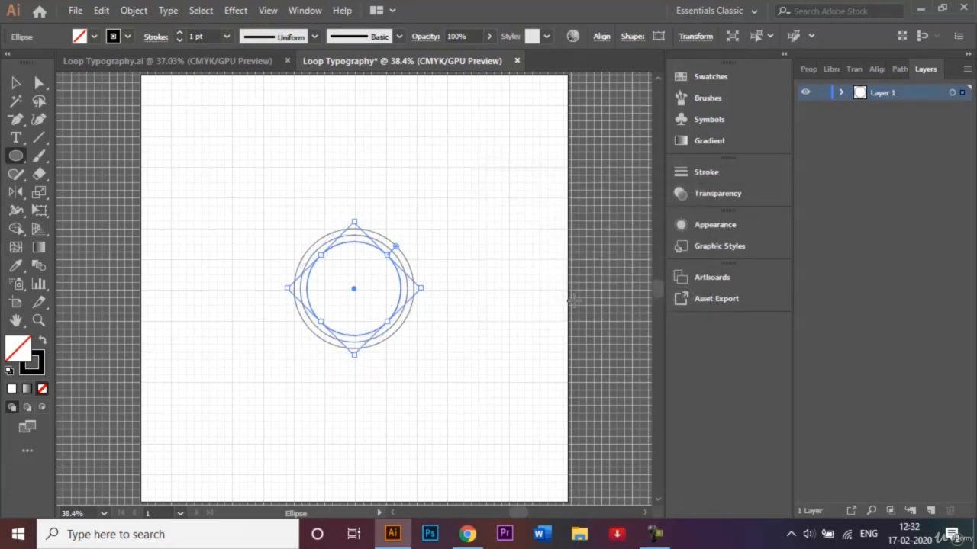
# - Offset the third circle by -15 px to add a fourth, innermost concentric circle
pyautogui.click(141, 10)
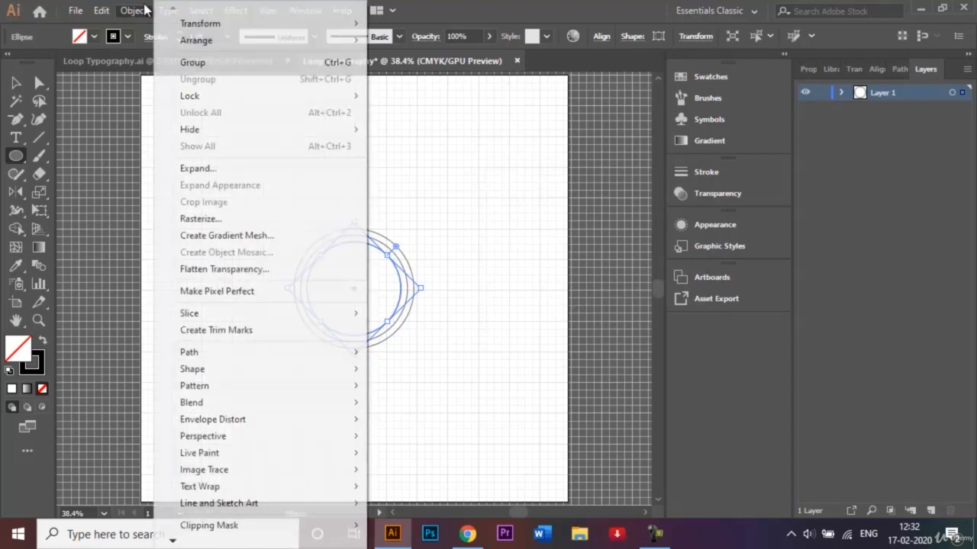
pyautogui.moveTo(243, 356)
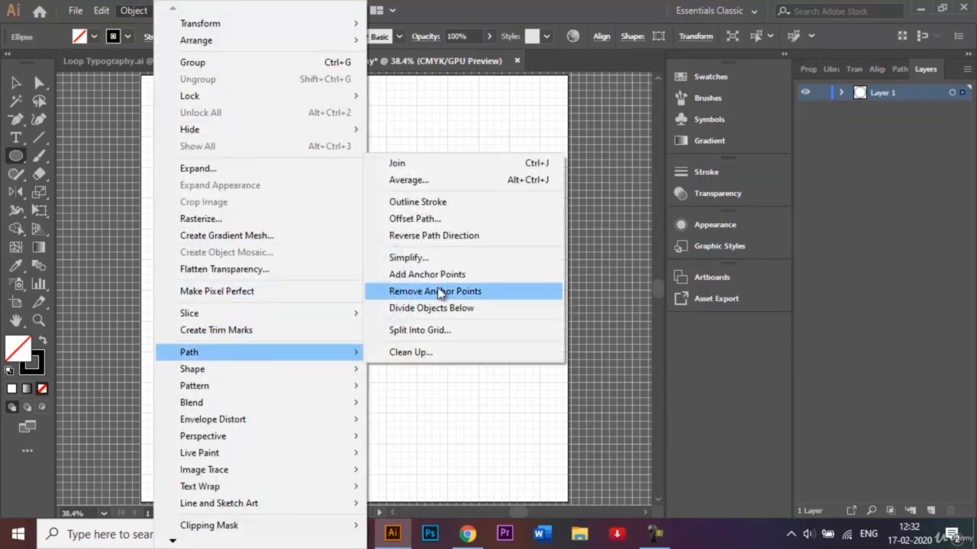
pyautogui.click(428, 221)
pyautogui.click(499, 299)
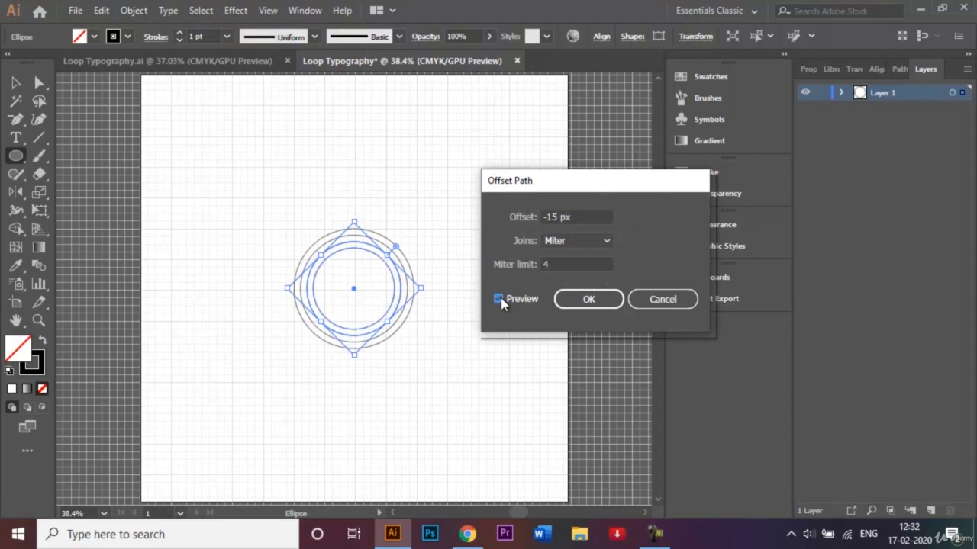
pyautogui.click(574, 299)
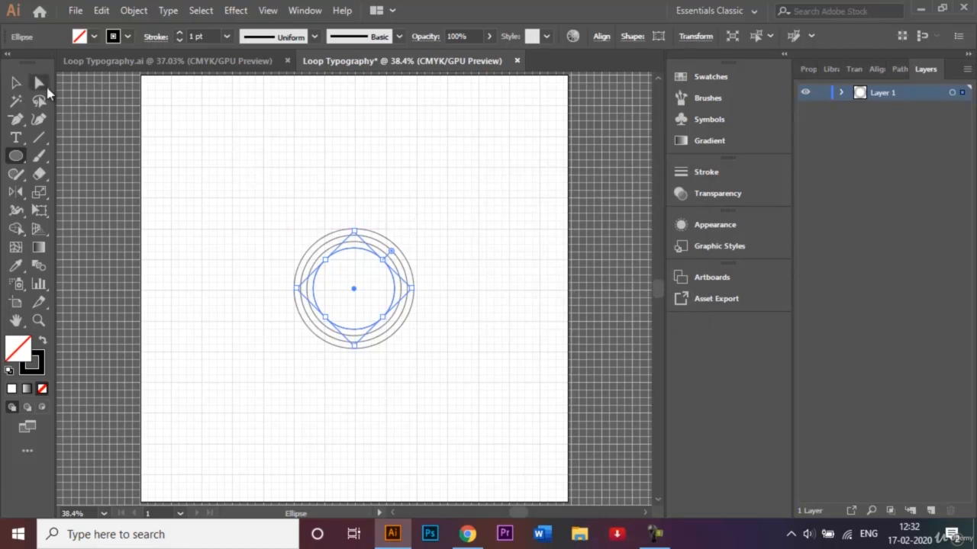
# - Set the stroke weight of all four concentric circles to 2 pt
pyautogui.click(17, 81)
pyautogui.click(316, 196)
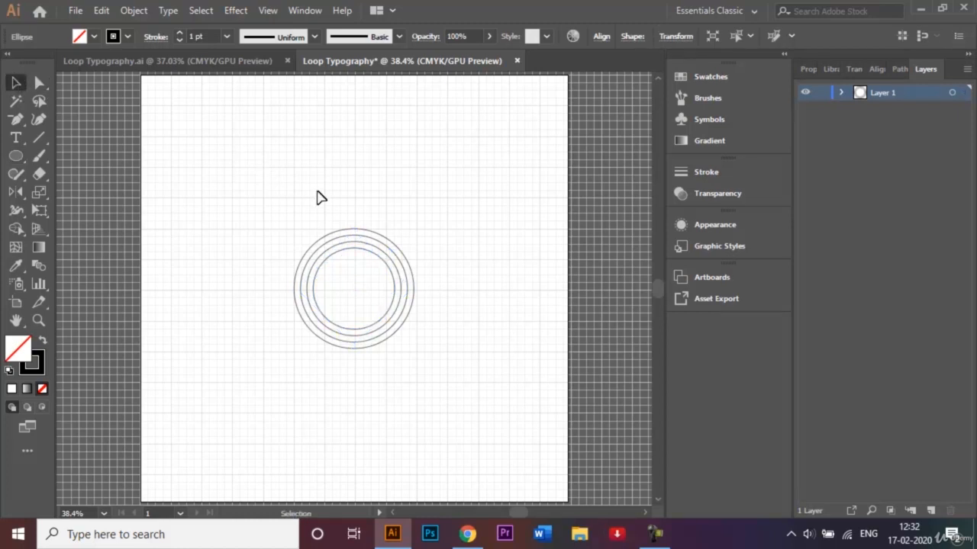
pyautogui.moveTo(262, 207); pyautogui.dragTo(432, 383)
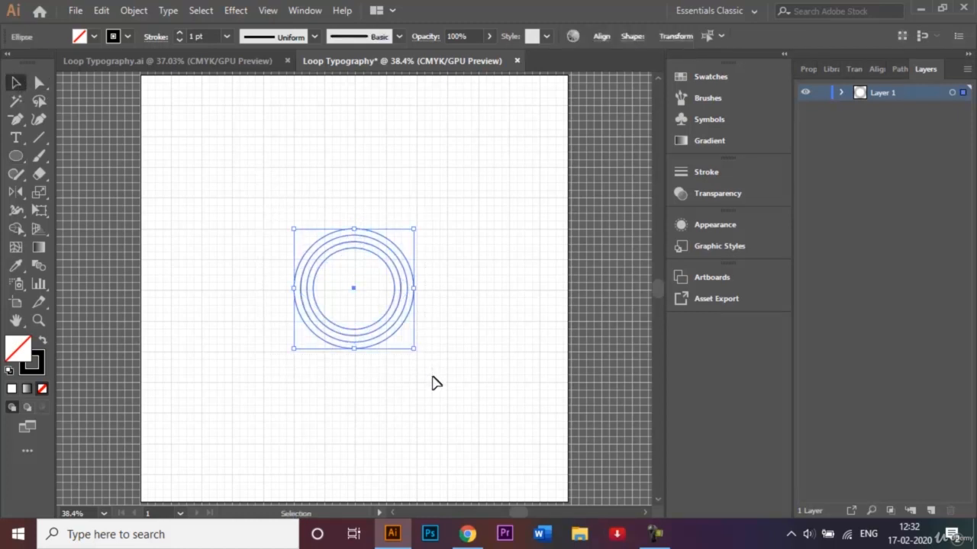
pyautogui.click(230, 37)
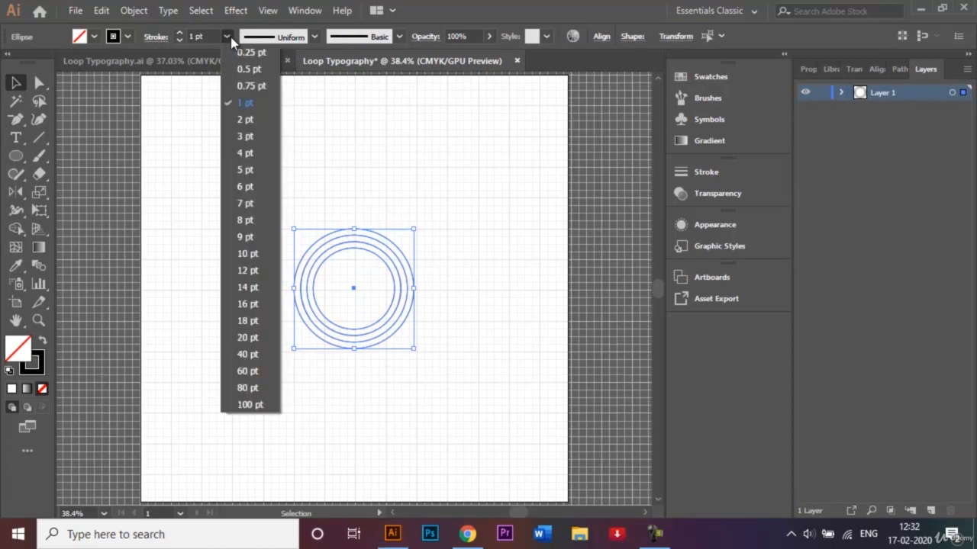
pyautogui.click(246, 119)
pyautogui.click(282, 173)
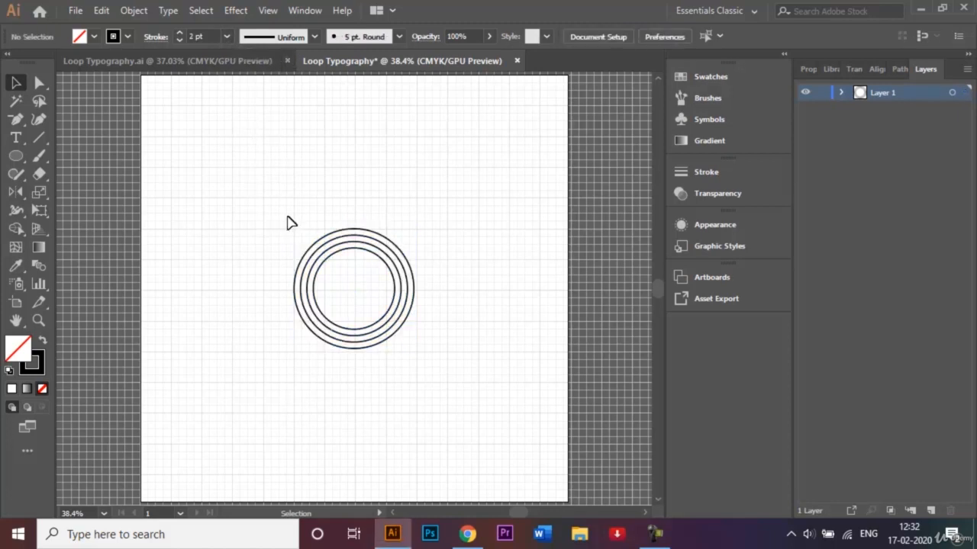
# - Move the four concentric circles together to the upper part of the artboard, centred at about X 479 px, Y 233 px
pyautogui.moveTo(290, 222); pyautogui.dragTo(416, 381)
pyautogui.moveTo(353, 291); pyautogui.dragTo(345, 178)
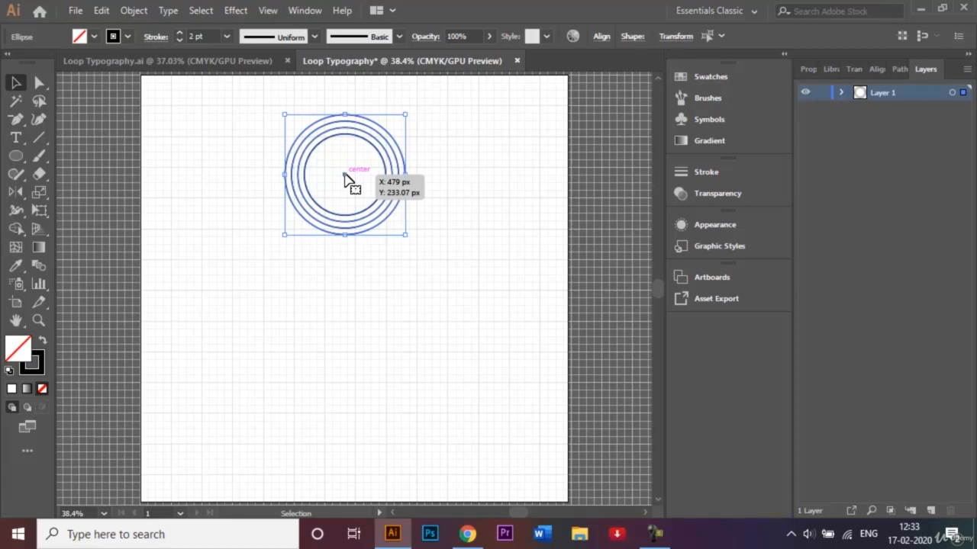
pyautogui.moveTo(345, 178); pyautogui.dragTo(345, 177)
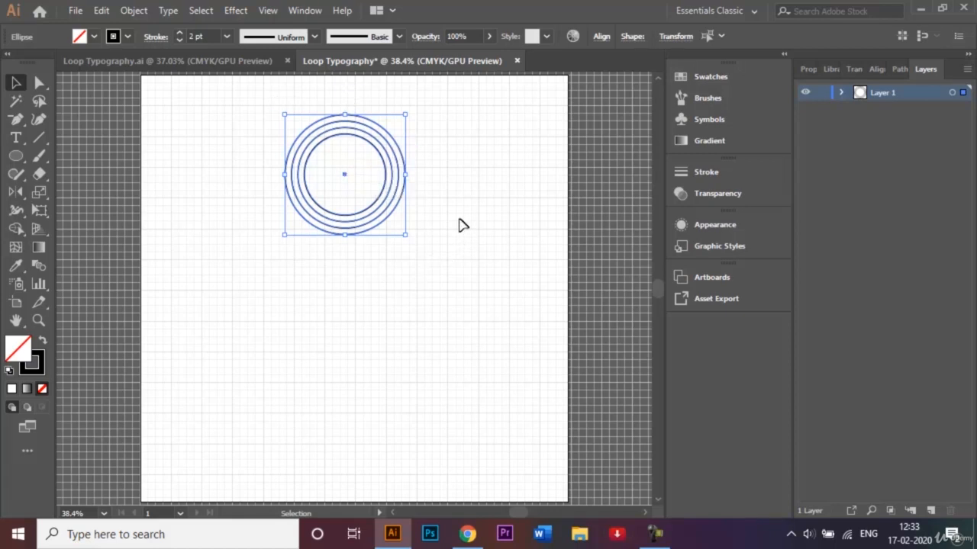
pyautogui.moveTo(342, 176); pyautogui.dragTo(342, 323)
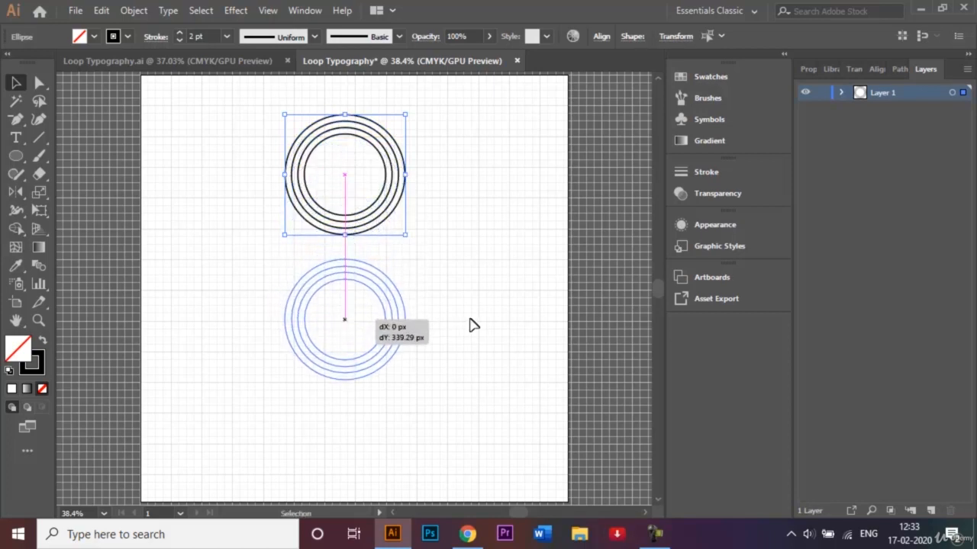
pyautogui.hotkey('ctrl', 'z')
pyautogui.hotkey('ctrl', 'z')
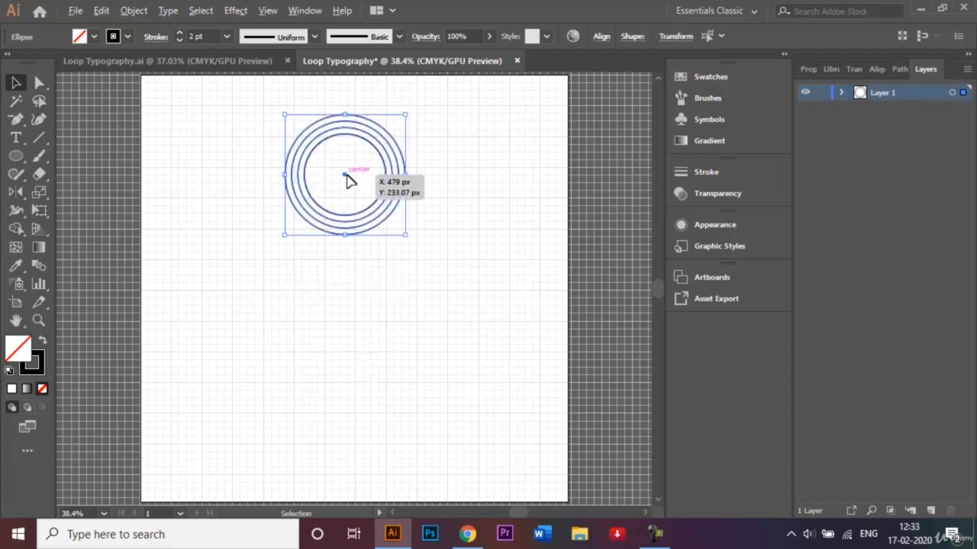
# - Duplicate the circle set straight below the original and compare it with the finished design in Loop Typography.ai
pyautogui.moveTo(347, 179); pyautogui.dragTo(347, 313)
pyautogui.click(478, 288)
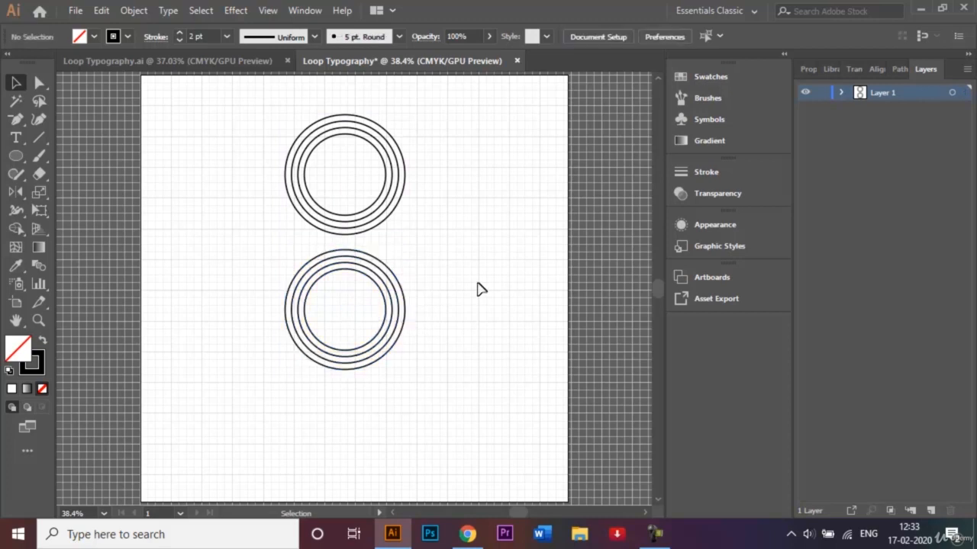
pyautogui.click(252, 67)
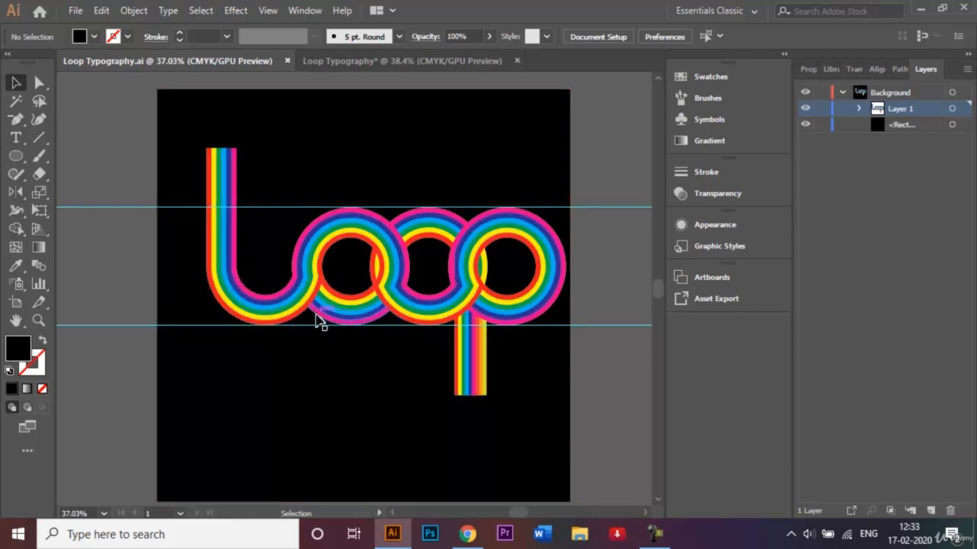
pyautogui.click(405, 69)
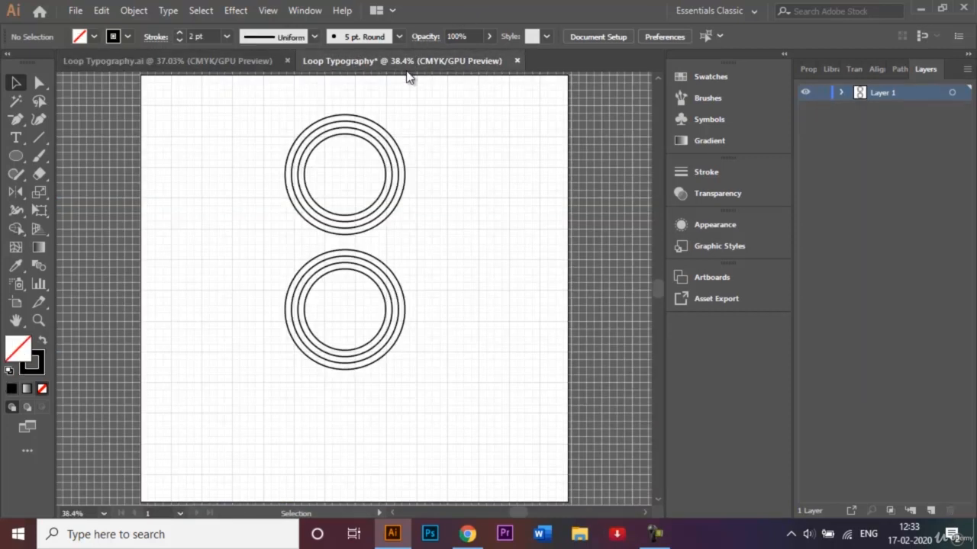
# - Draw a horizontal 2 pt line through the centre of the lower circle set, extending past both sides
pyautogui.click(44, 142)
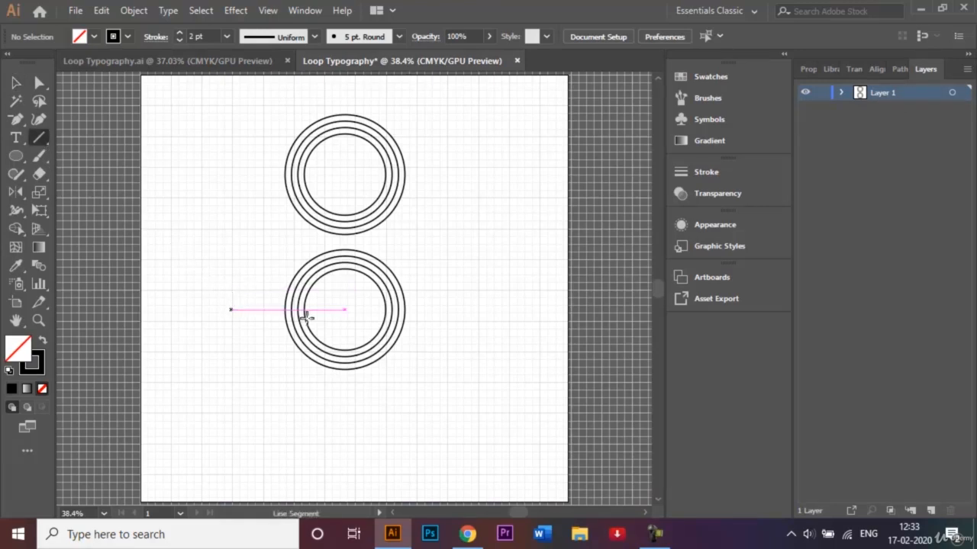
pyautogui.moveTo(306, 315); pyautogui.dragTo(464, 310)
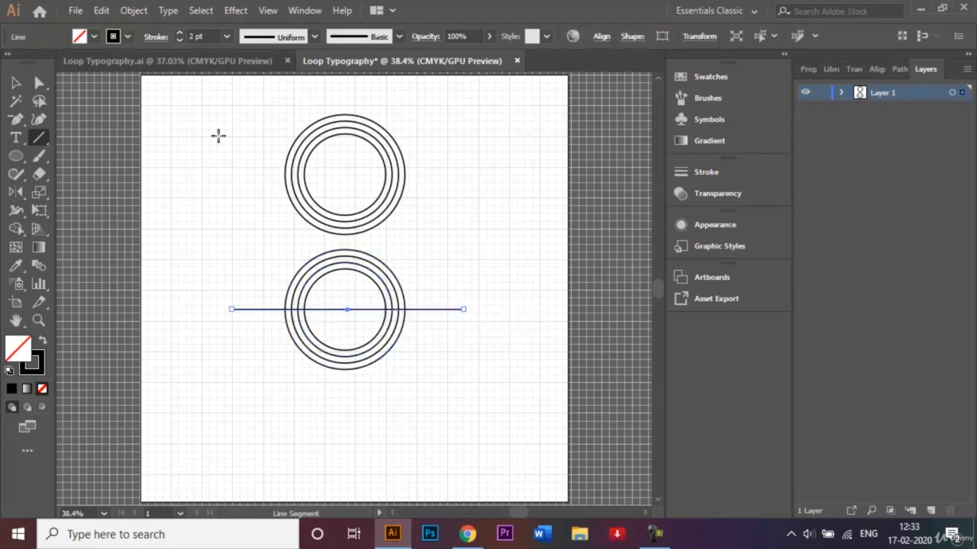
pyautogui.click(18, 82)
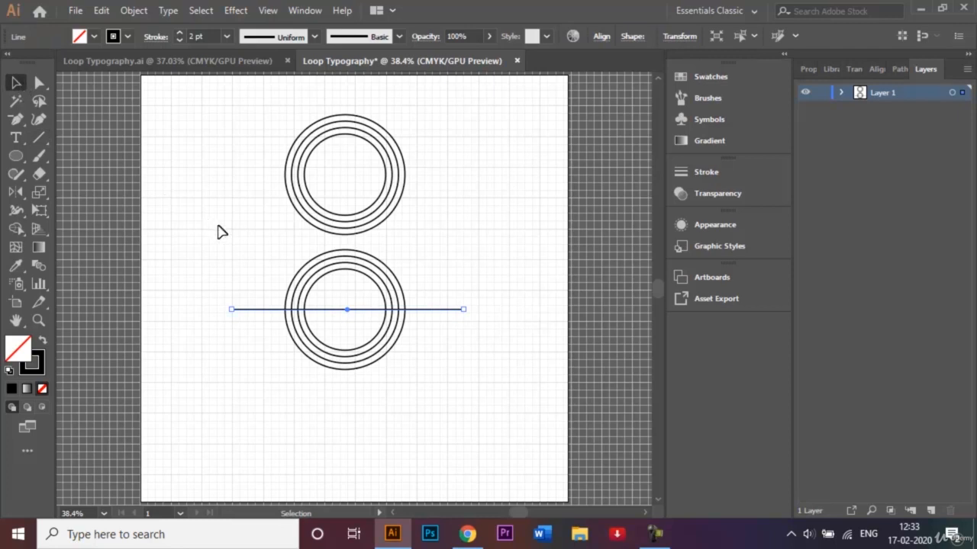
pyautogui.click(256, 263)
# - Try to apply Divide Objects Below with the line and all four lower circles selected together
pyautogui.moveTo(245, 253); pyautogui.dragTo(448, 388)
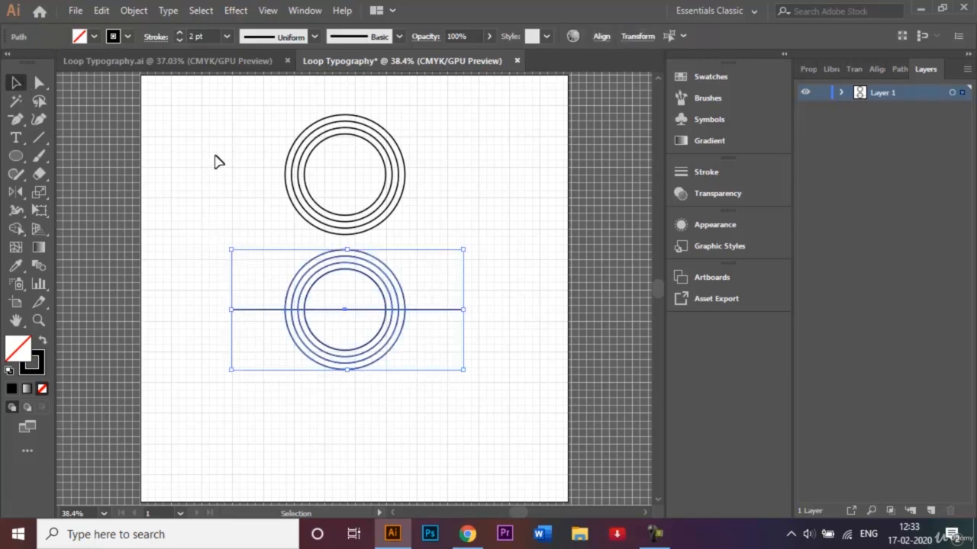
pyautogui.click(144, 10)
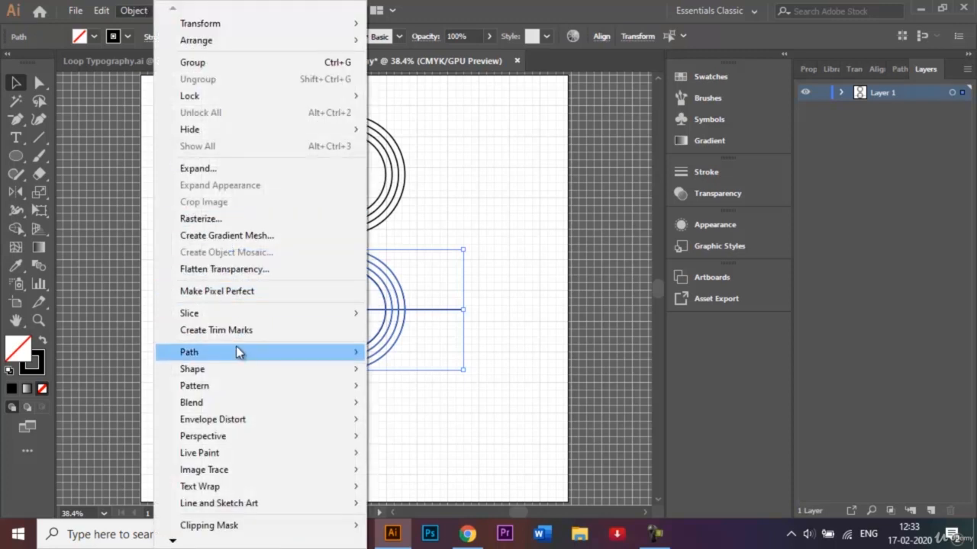
pyautogui.moveTo(240, 353)
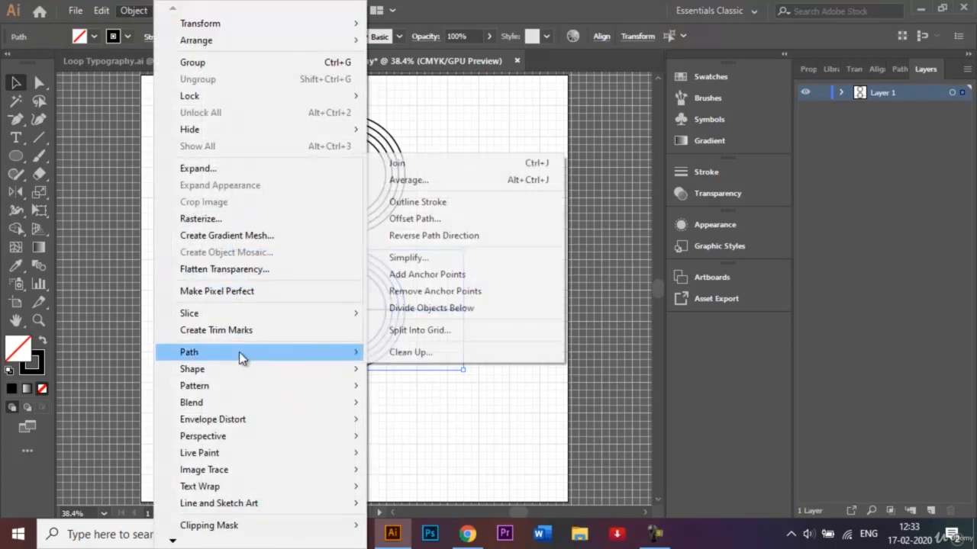
pyautogui.click(459, 311)
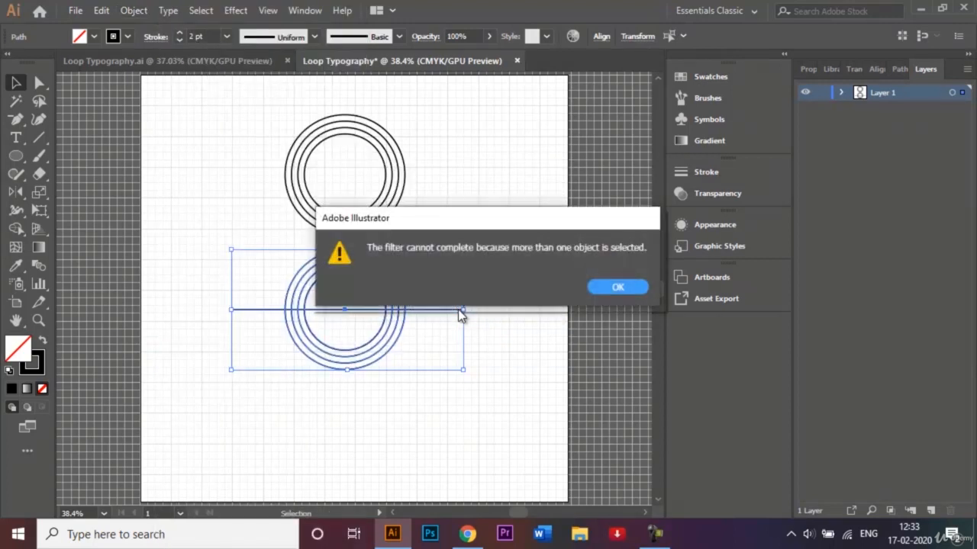
pyautogui.click(616, 288)
pyautogui.click(515, 312)
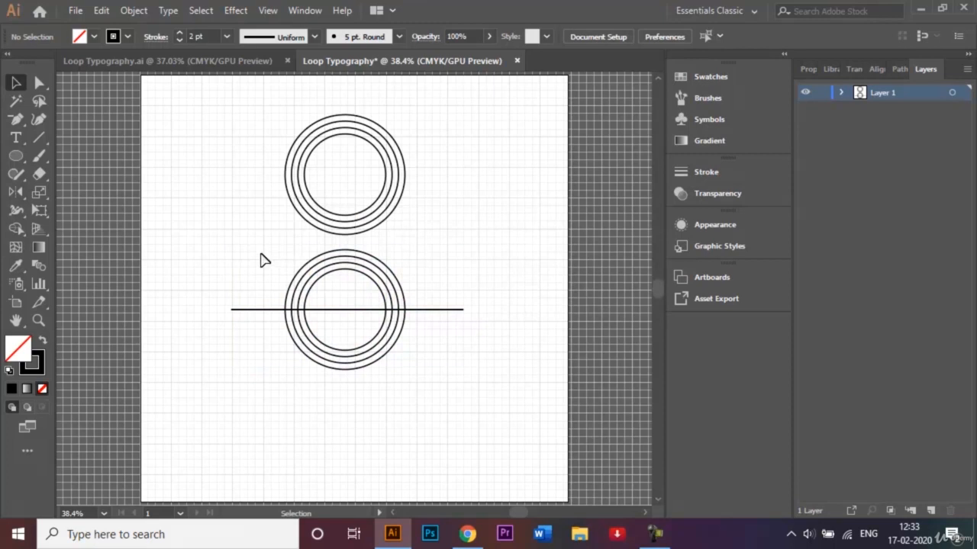
pyautogui.moveTo(260, 260); pyautogui.dragTo(447, 366)
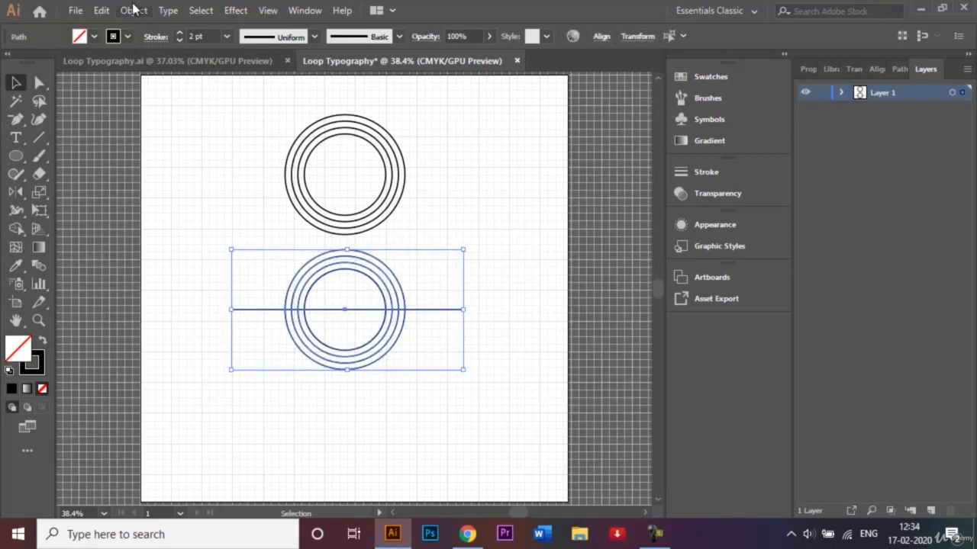
pyautogui.click(133, 10)
pyautogui.moveTo(303, 355)
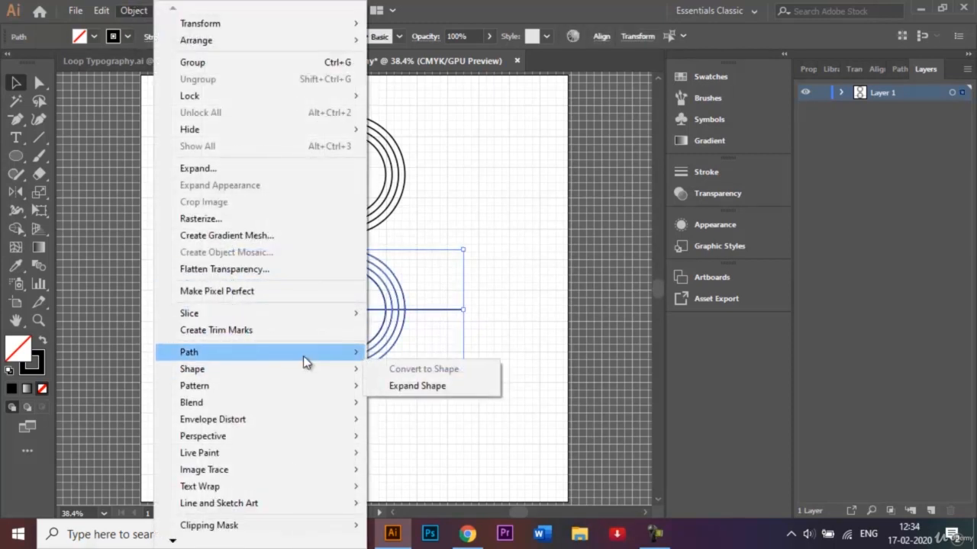
pyautogui.click(464, 307)
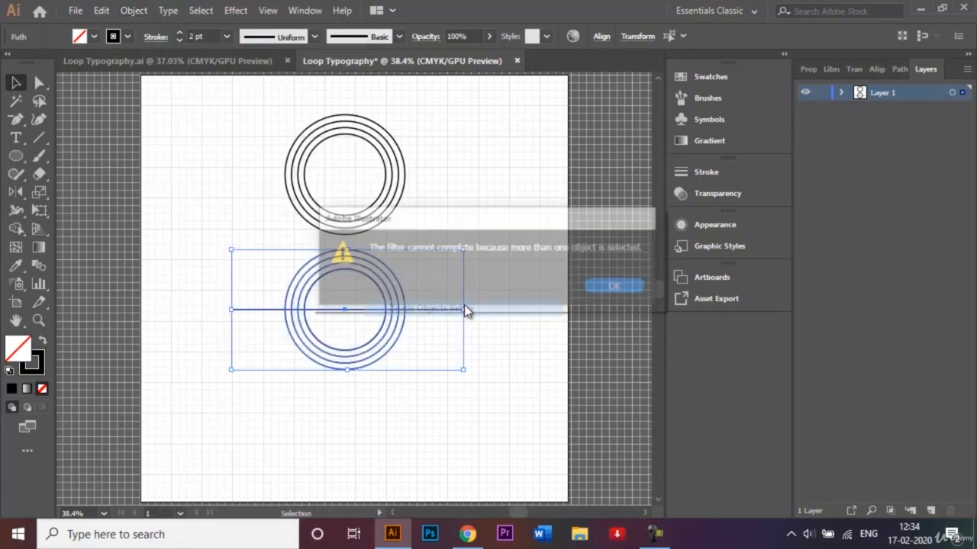
pyautogui.click(617, 288)
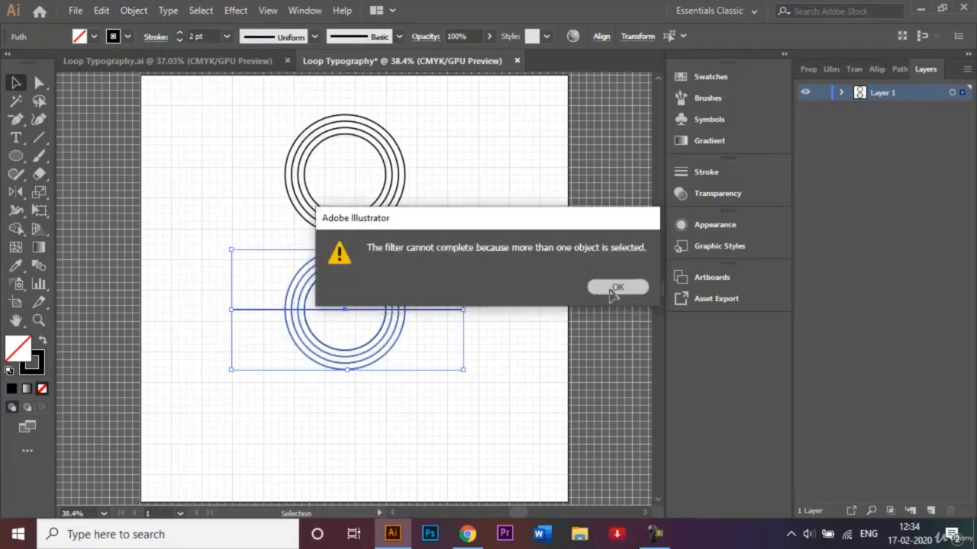
pyautogui.click(502, 284)
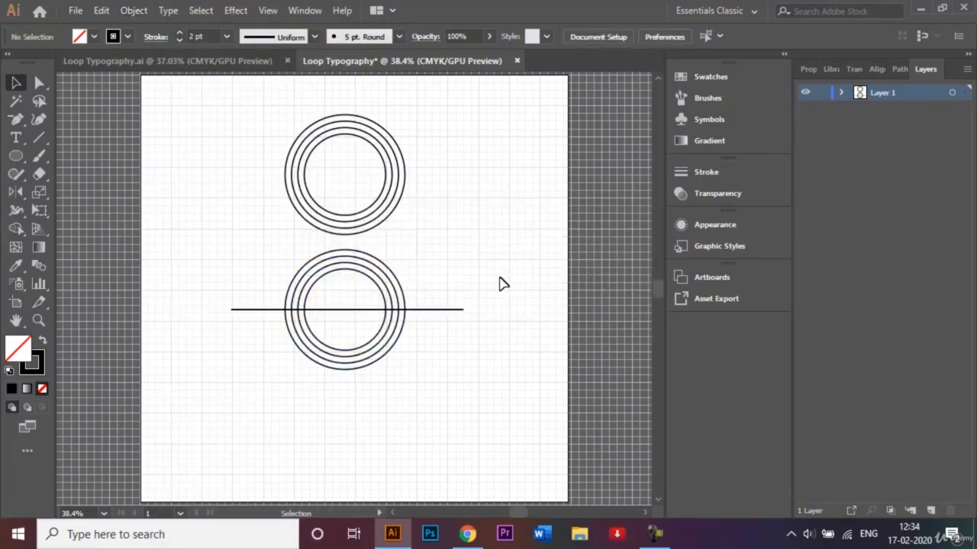
# - Try to apply Divide Objects Below with only the line and the outermost and innermost lower circles selected
pyautogui.click(434, 310)
pyautogui.keyDown('shift'); pyautogui.click(404, 294); pyautogui.keyUp('shift')
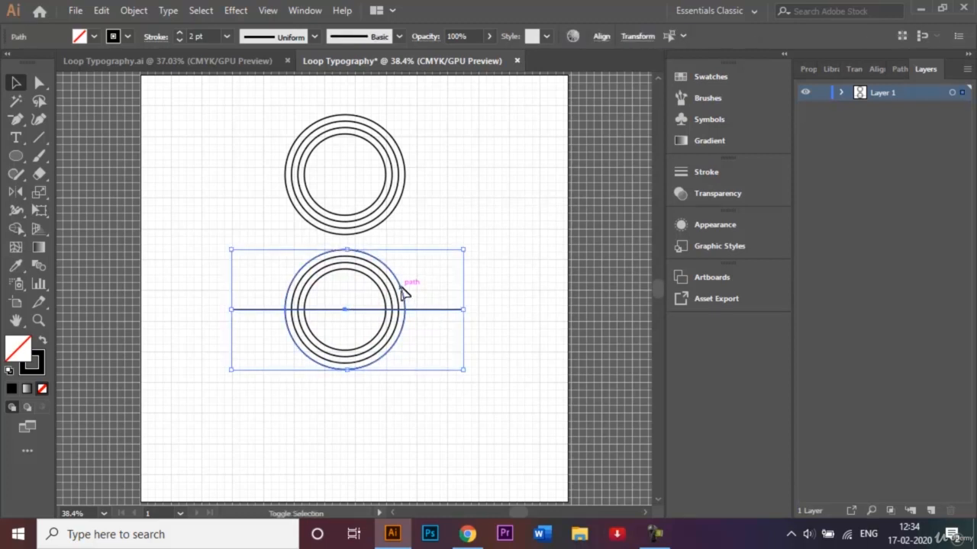
pyautogui.keyDown('shift'); pyautogui.click(379, 292); pyautogui.keyUp('shift')
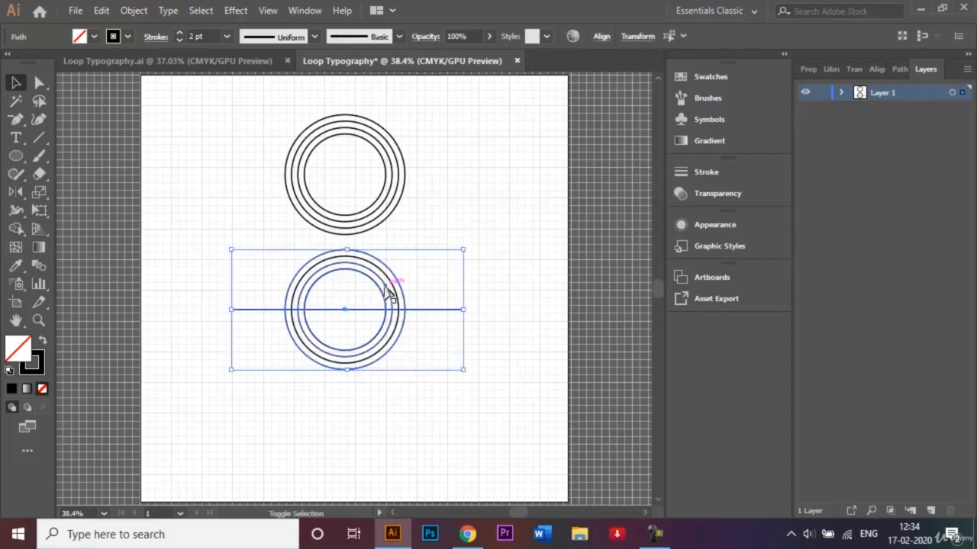
pyautogui.click(139, 12)
pyautogui.moveTo(290, 353)
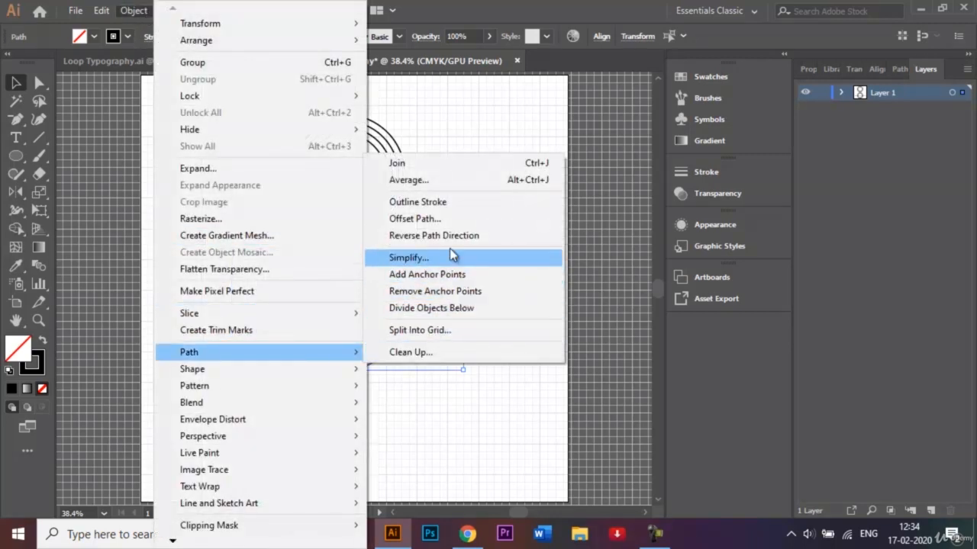
pyautogui.click(453, 307)
pyautogui.click(617, 287)
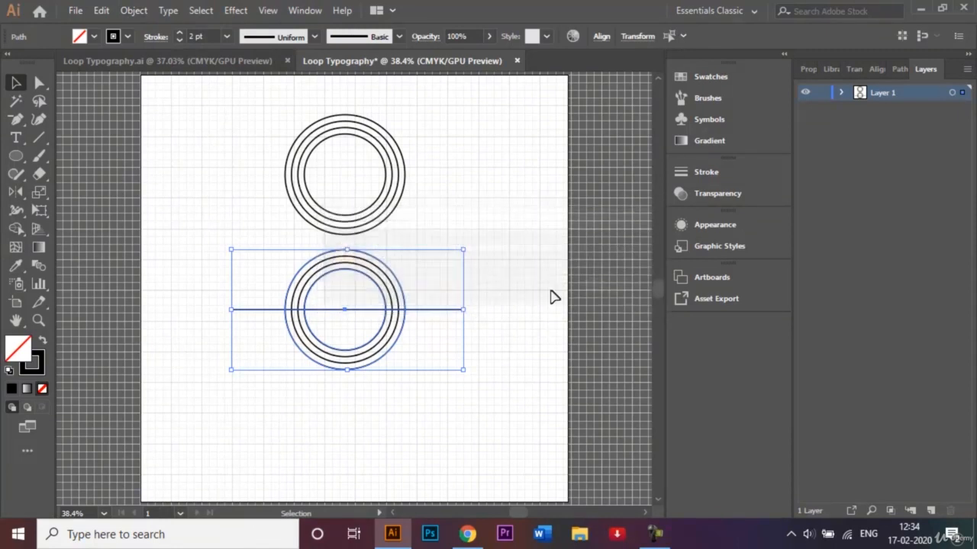
pyautogui.click(517, 297)
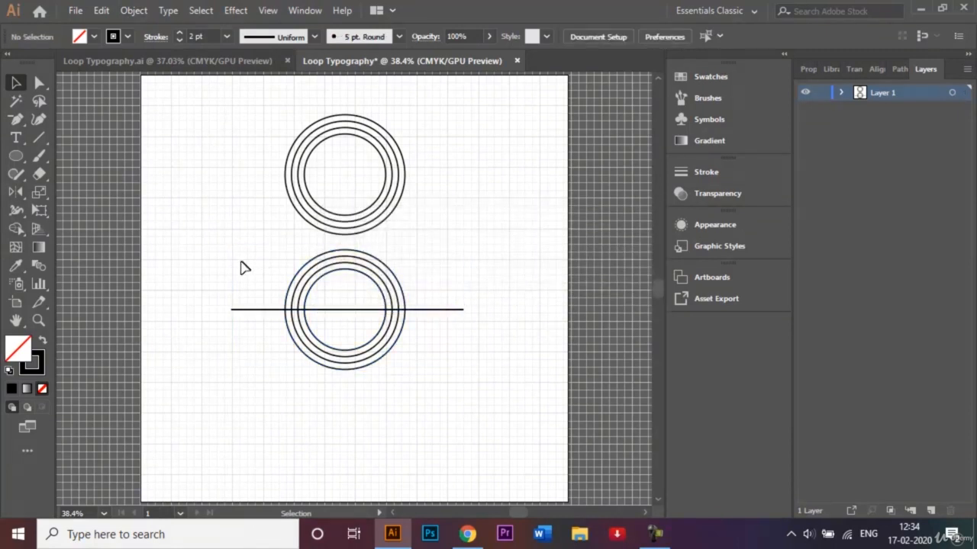
# - Split the lower circles into upper and lower halves by applying Divide Objects Below to the horizontal line alone
pyautogui.click(329, 311)
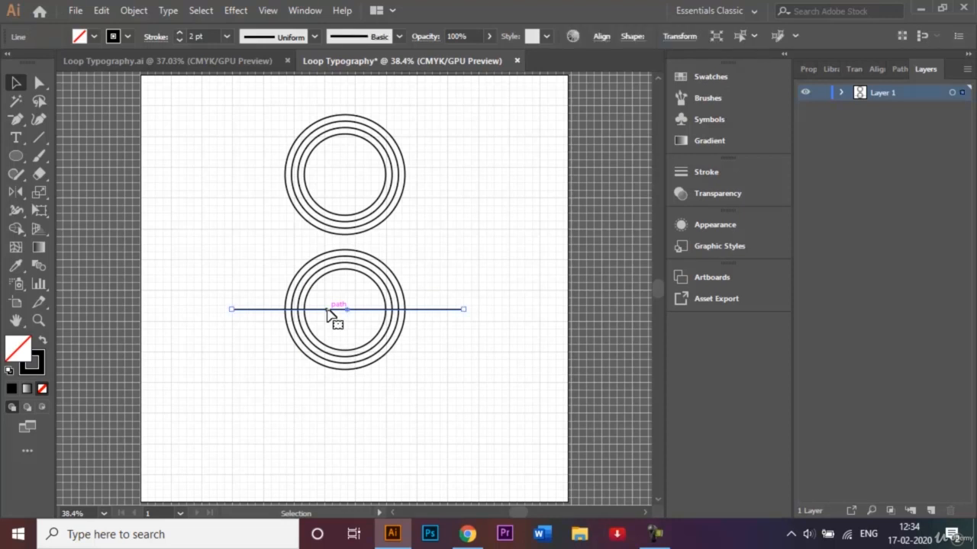
pyautogui.click(139, 10)
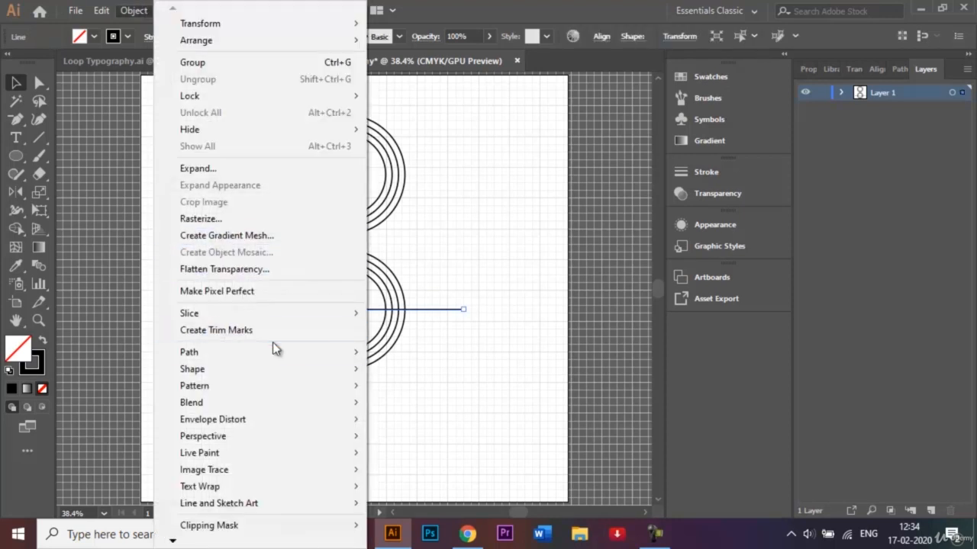
pyautogui.moveTo(282, 349)
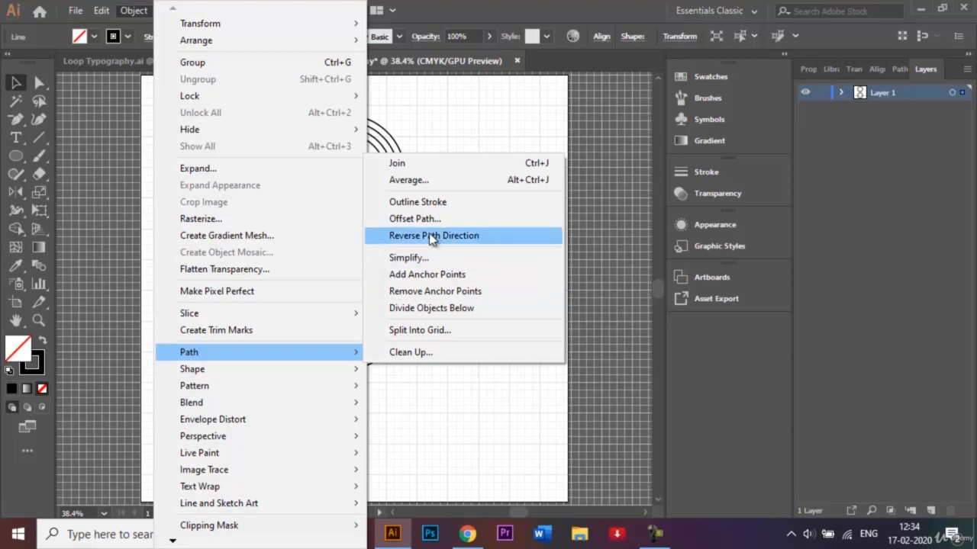
pyautogui.click(455, 308)
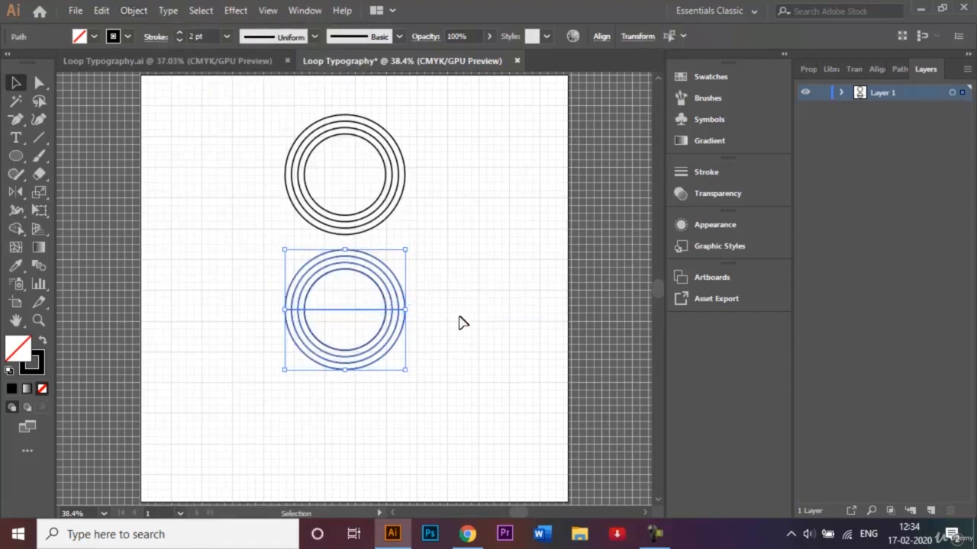
pyautogui.click(462, 324)
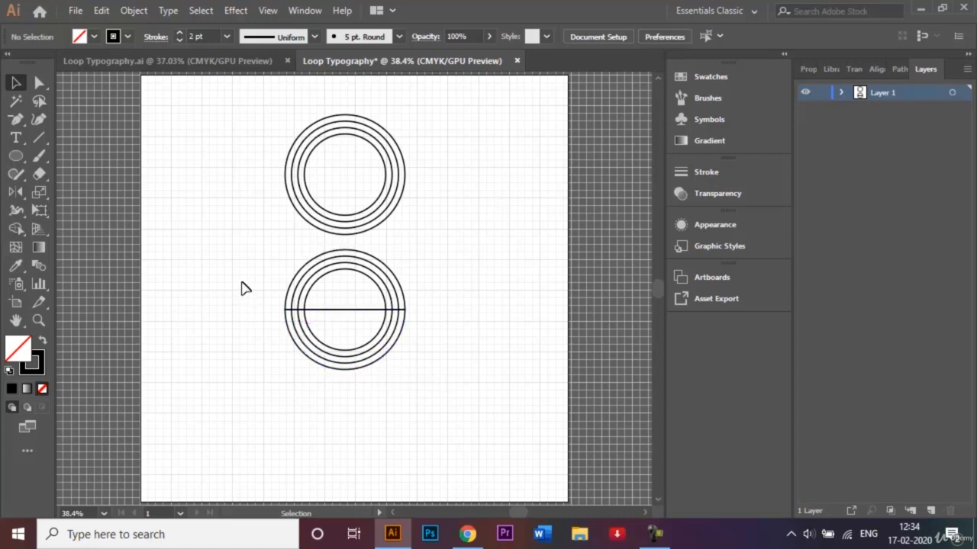
# - Delete the upper half of the lower circle set and move the remaining half-circles near the artboard's left edge
pyautogui.moveTo(275, 252); pyautogui.dragTo(432, 295)
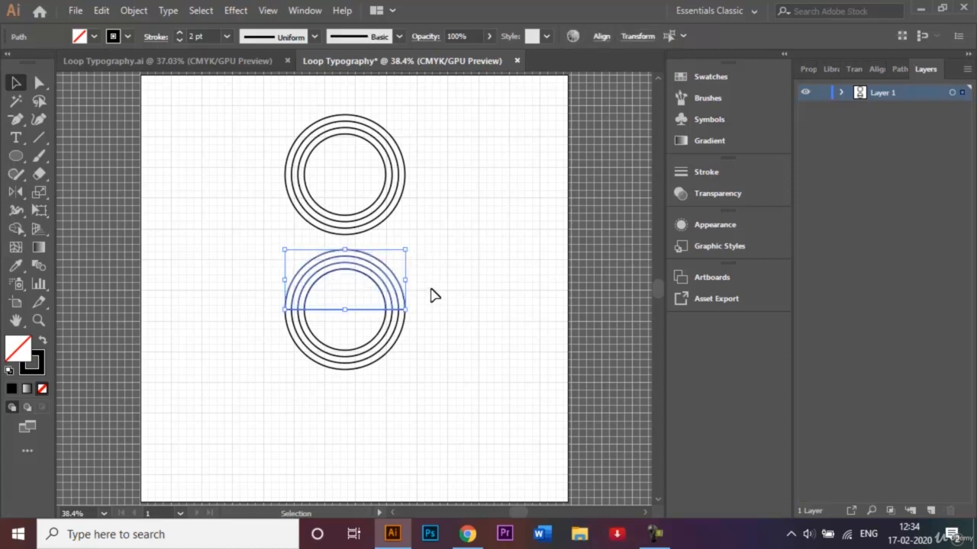
pyautogui.press('Delete')
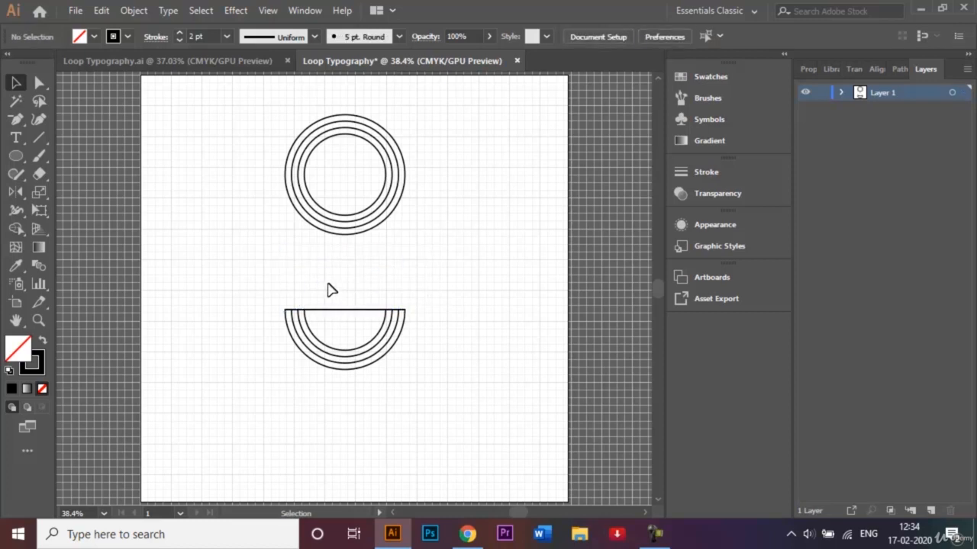
pyautogui.moveTo(254, 279); pyautogui.dragTo(417, 391)
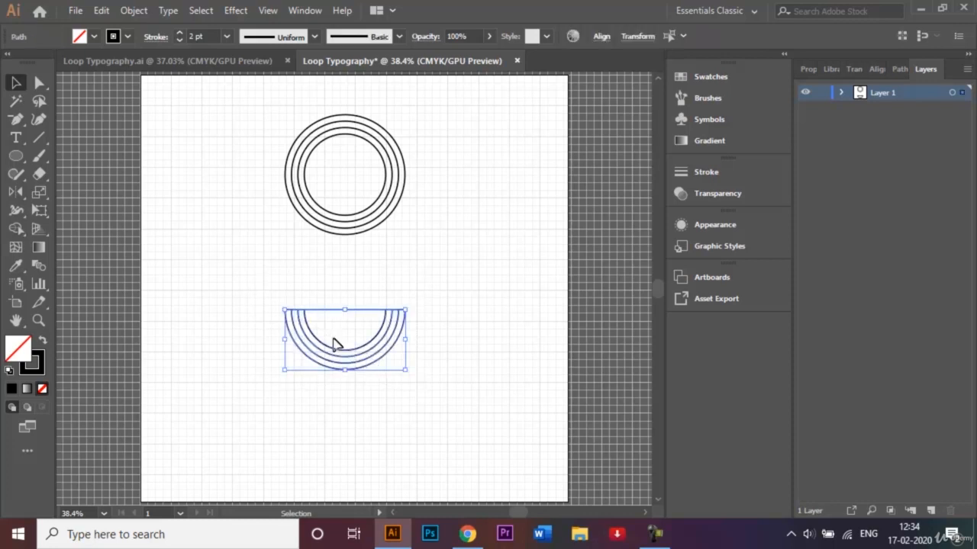
pyautogui.moveTo(330, 353); pyautogui.dragTo(196, 303)
# - Move the full circle set so its left rings overlap the right end of the half-circles, with its centre level with their flat edge
pyautogui.click(262, 124)
pyautogui.moveTo(269, 124); pyautogui.dragTo(420, 238)
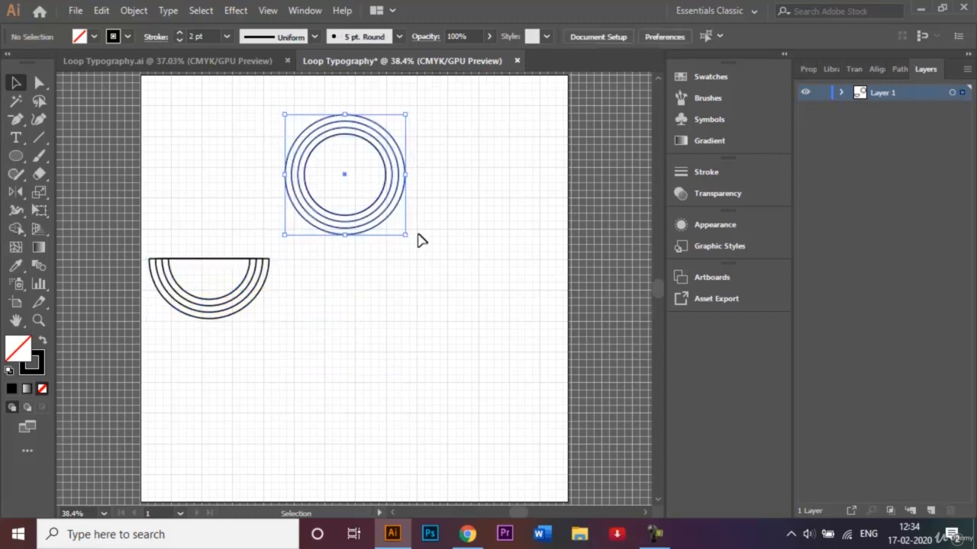
pyautogui.moveTo(344, 188); pyautogui.dragTo(311, 265)
pyautogui.click(433, 274)
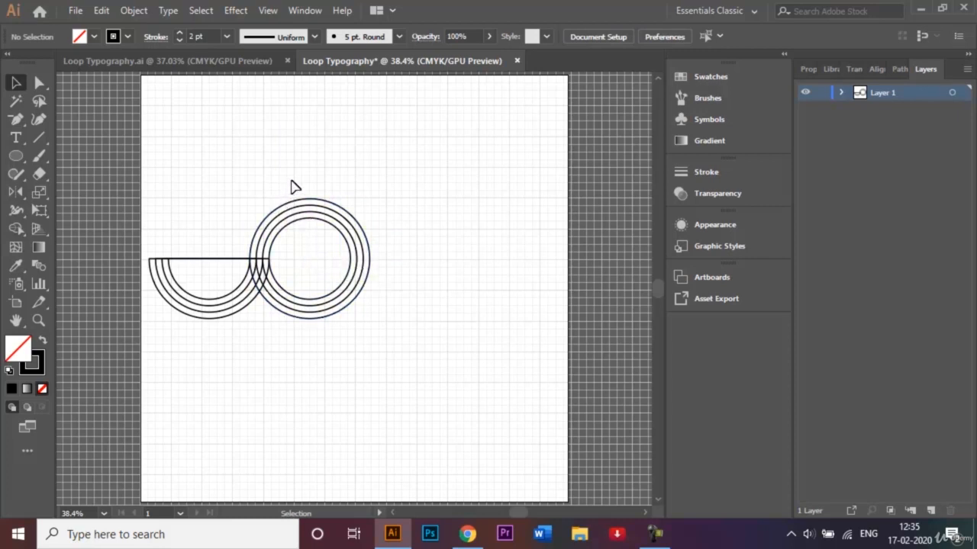
# - Copy the full circle set about 238 px to the right and repeat the duplication once, overlapping the rings of neighbouring sets
pyautogui.click(347, 266)
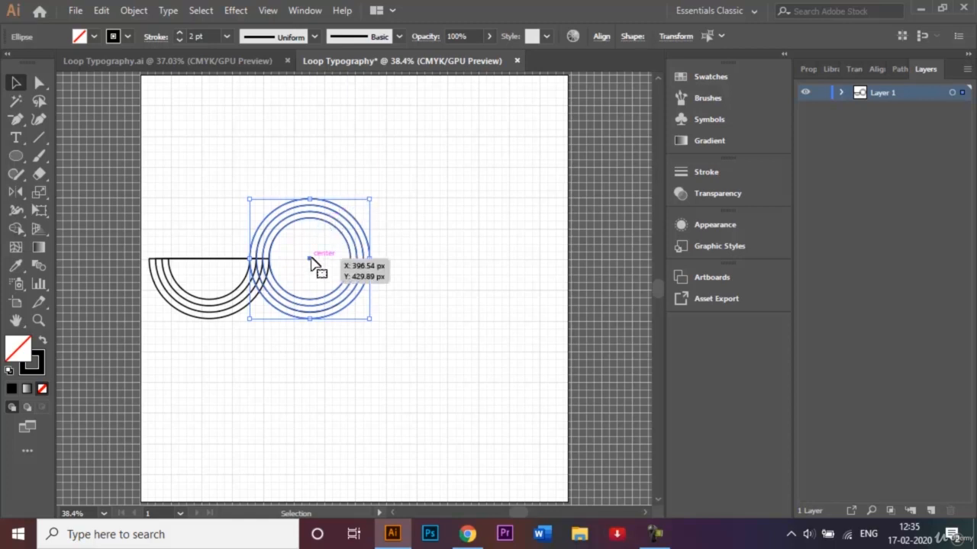
pyautogui.moveTo(311, 263); pyautogui.dragTo(413, 264)
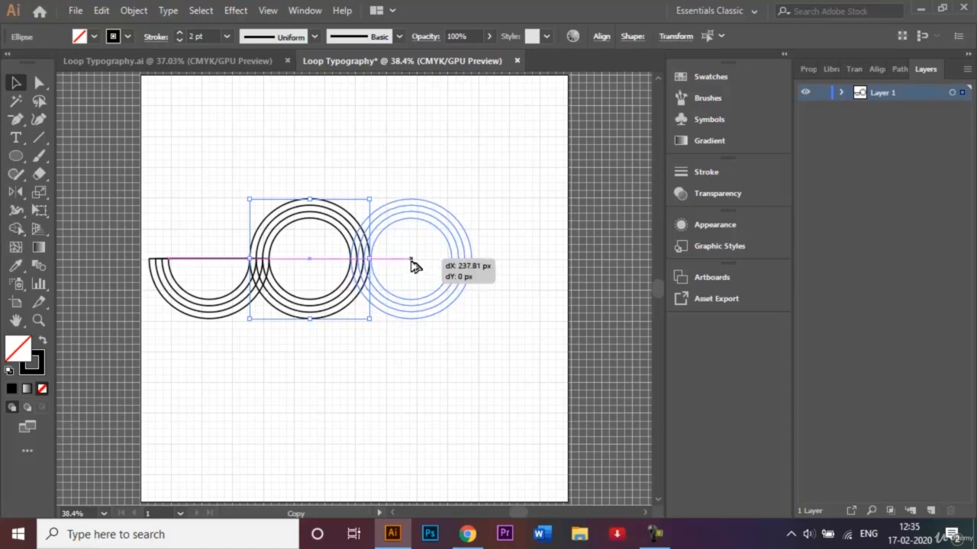
pyautogui.moveTo(412, 265); pyautogui.dragTo(414, 265)
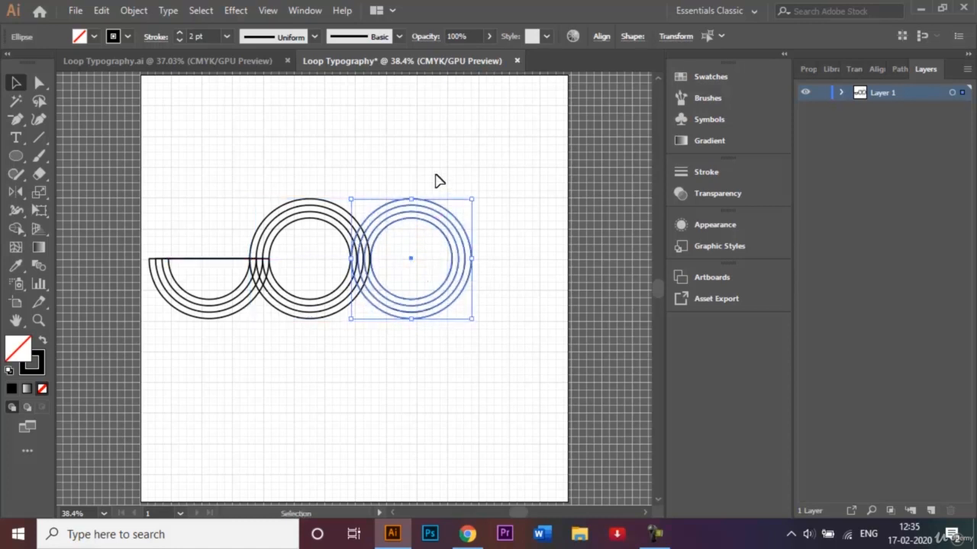
pyautogui.hotkey('ctrl', 'd')
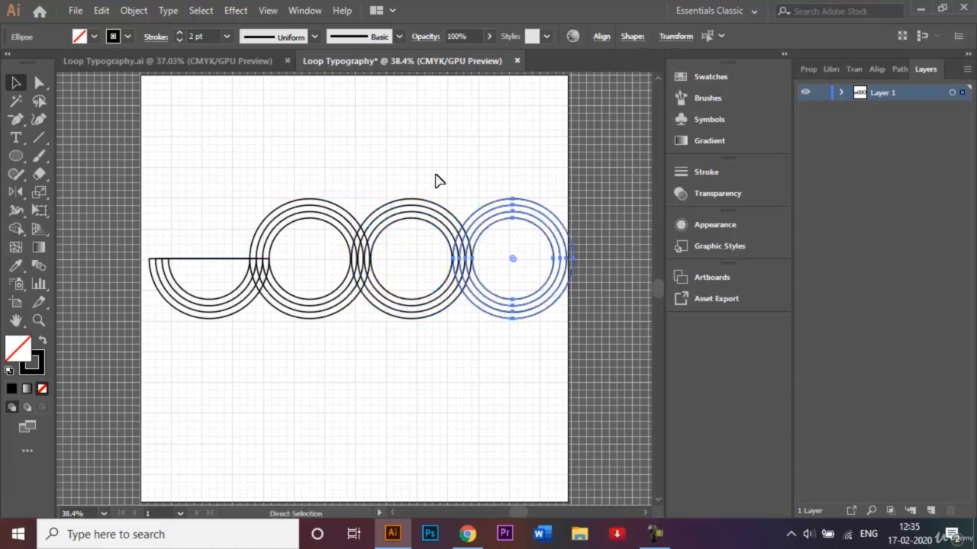
pyautogui.click(373, 170)
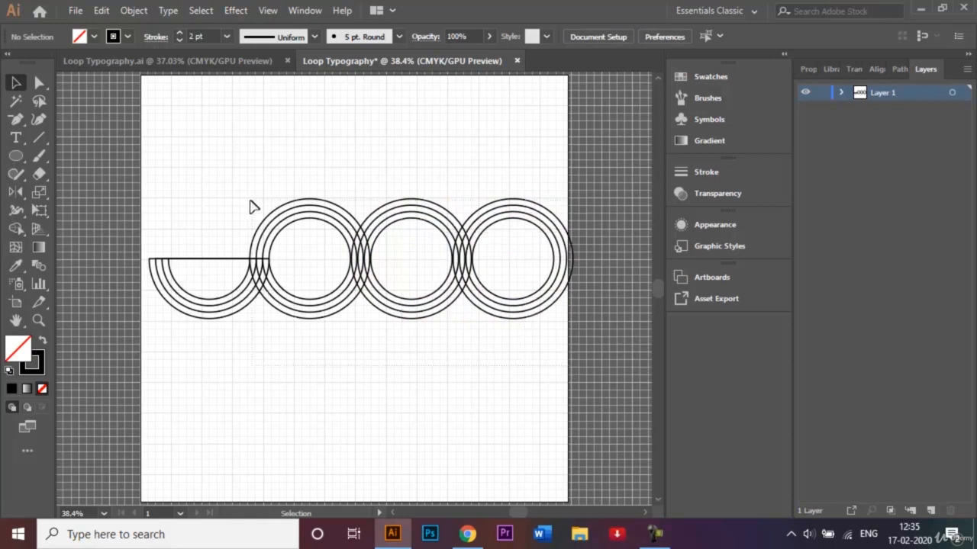
# - Nudge all the artwork left until the half-circles and three circle sets fit within the artboard's width
pyautogui.hotkey('ctrl', 'a')
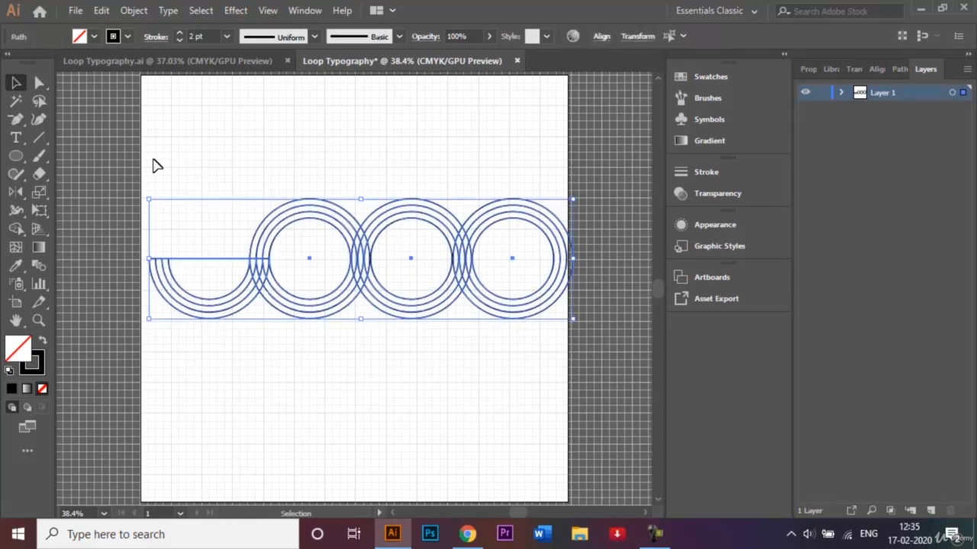
pyautogui.hotkey('shift', 'Left')
pyautogui.hotkey('shift', 'Left')
pyautogui.hotkey('shift', 'Right')
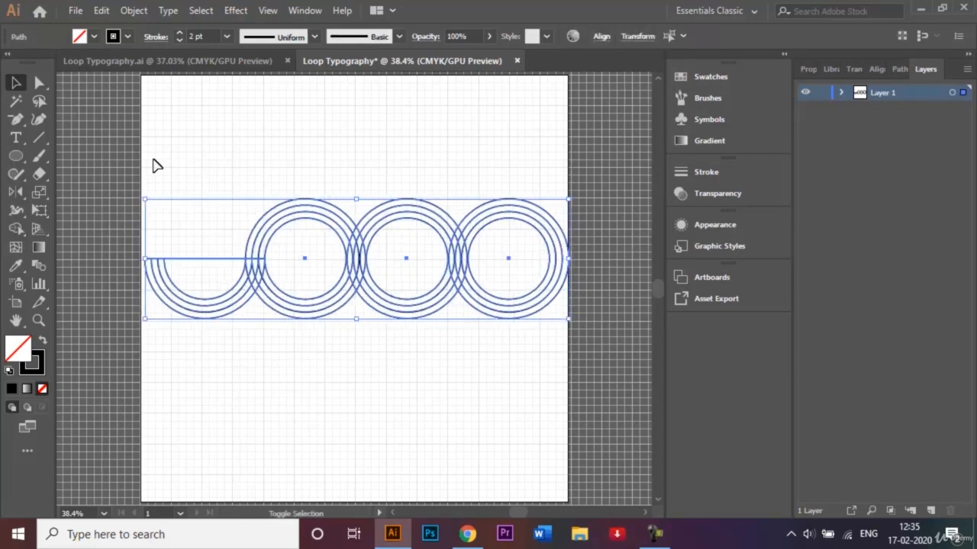
pyautogui.press('Left')
pyautogui.press('Left')
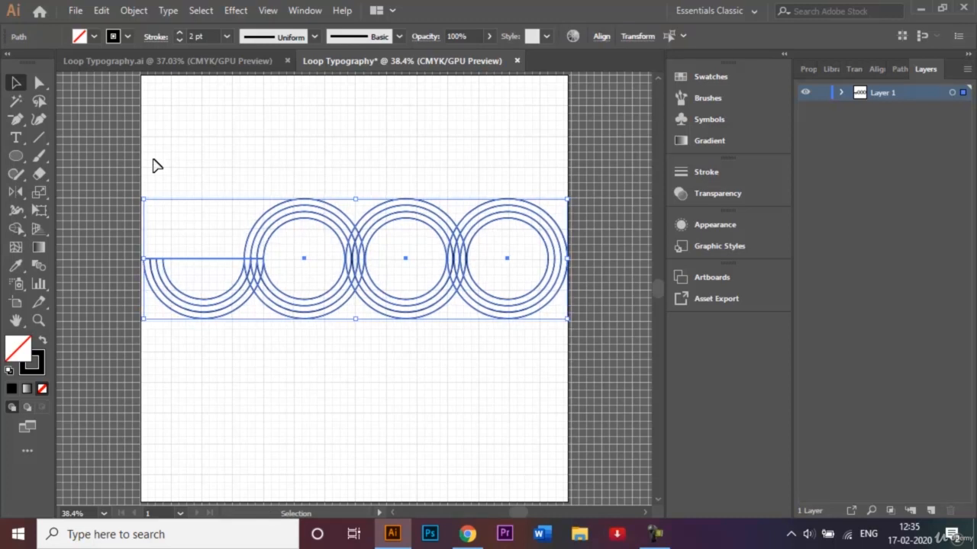
pyautogui.click(603, 226)
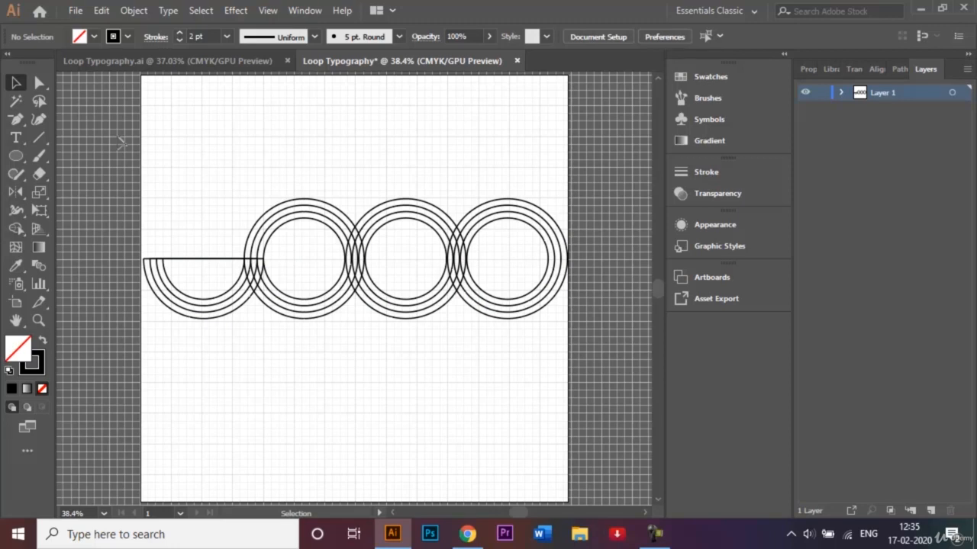
# - After checking the finished Loop design, draw a full-width horizontal 2 pt line above the circles and place a copy below them
pyautogui.click(167, 57)
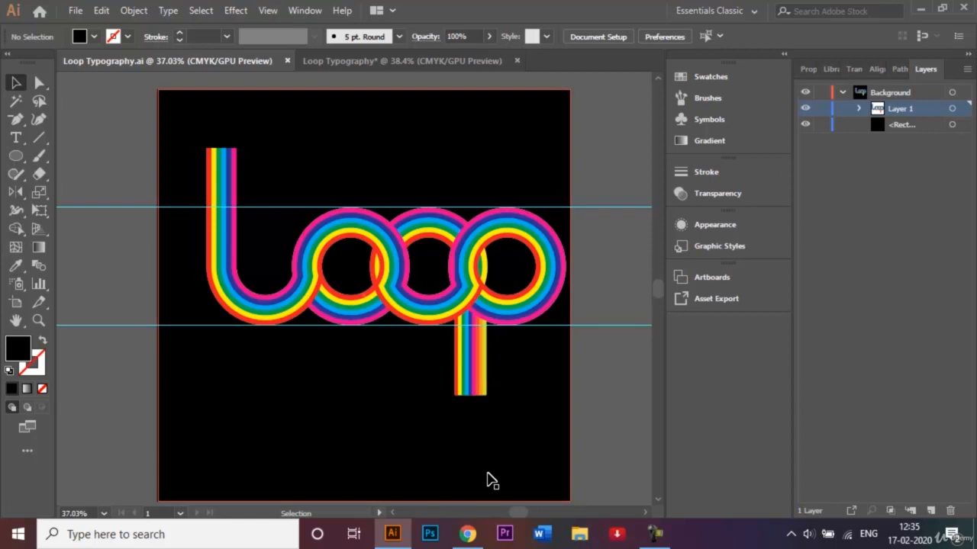
pyautogui.click(425, 61)
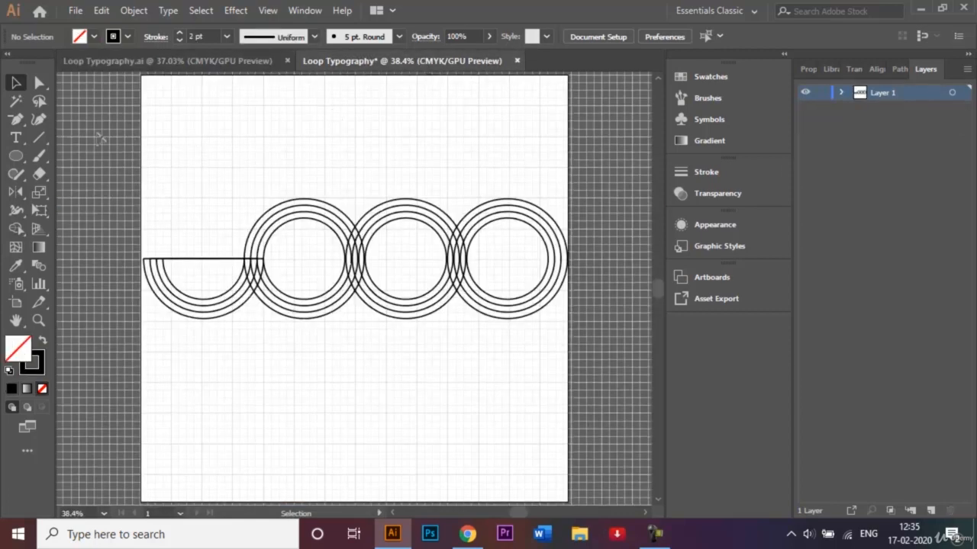
pyautogui.click(42, 138)
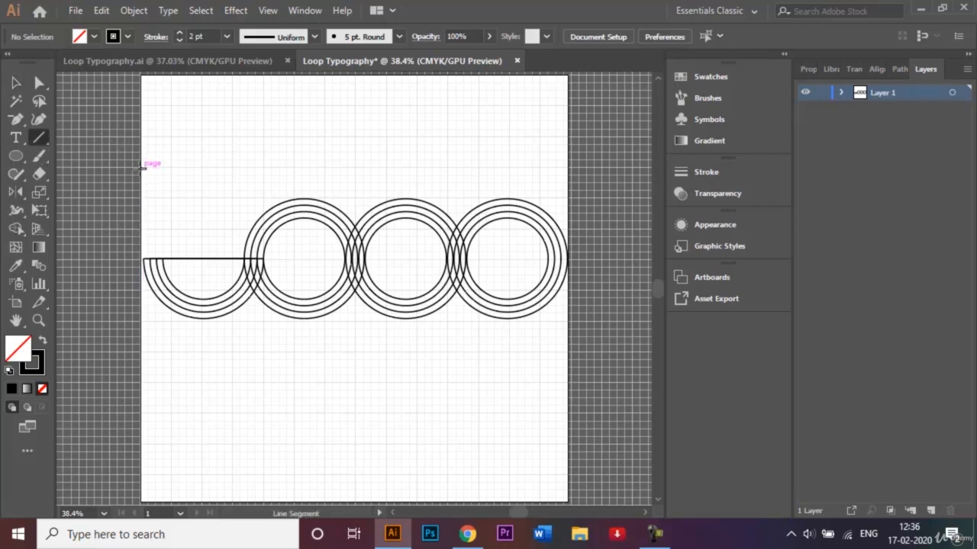
pyautogui.moveTo(141, 167); pyautogui.dragTo(567, 167)
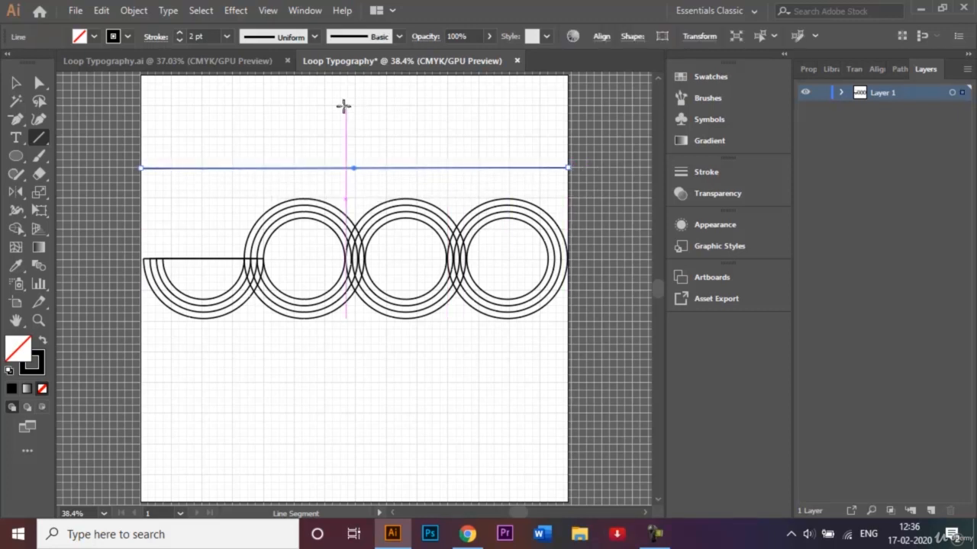
pyautogui.click(16, 83)
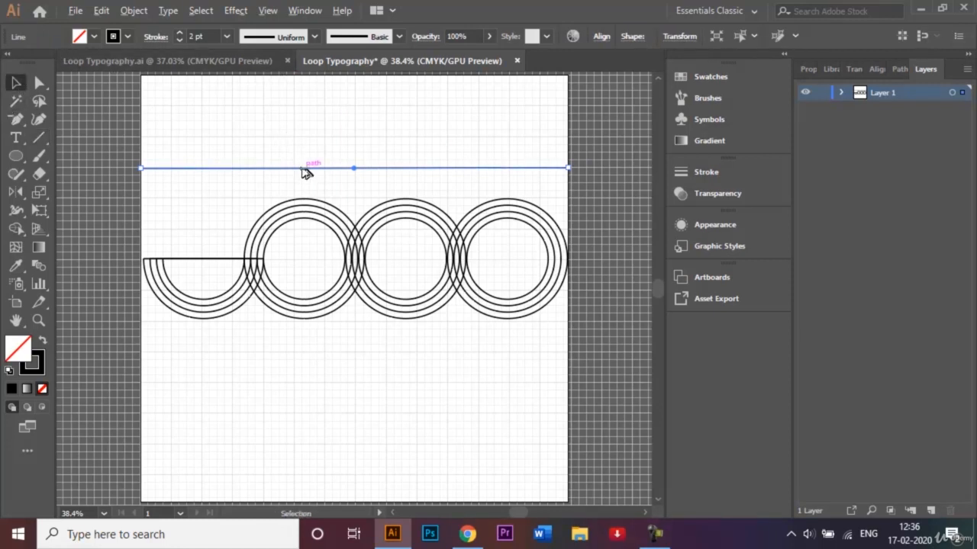
pyautogui.moveTo(302, 171); pyautogui.dragTo(309, 357)
pyautogui.hotkey('ctrl', 'shift', 'a')
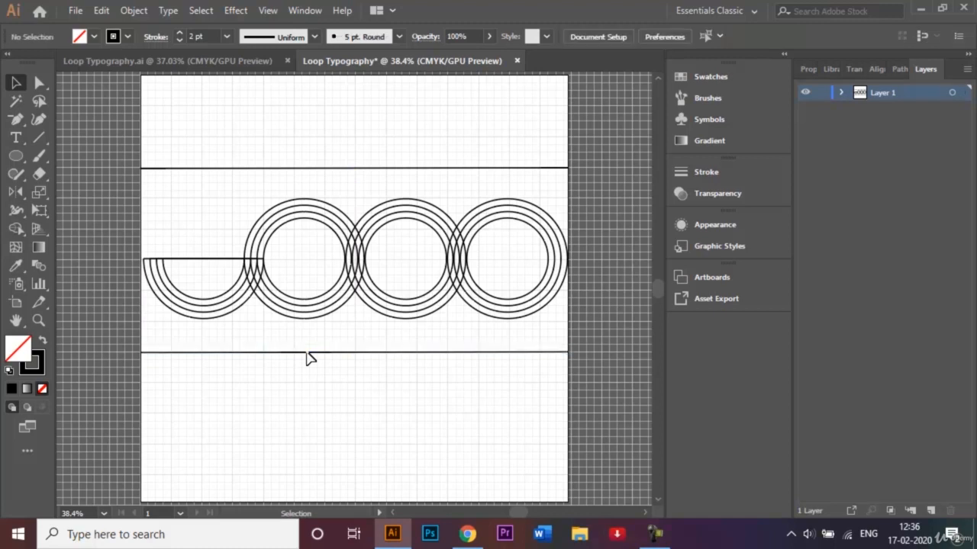
# - Draw a vertical 2 pt line from the upper horizontal line down past the outermost half-circle's left end
pyautogui.press('\\')
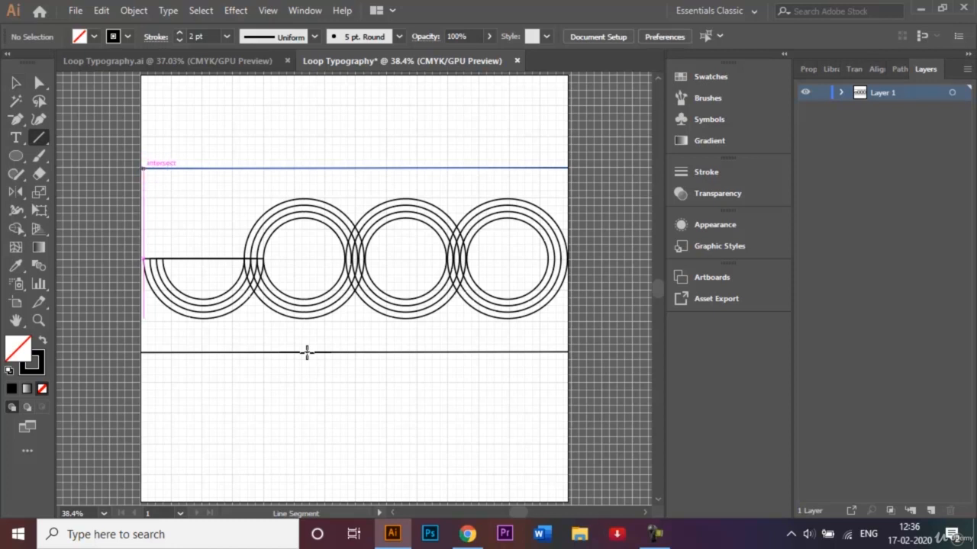
pyautogui.moveTo(144, 167); pyautogui.dragTo(144, 281)
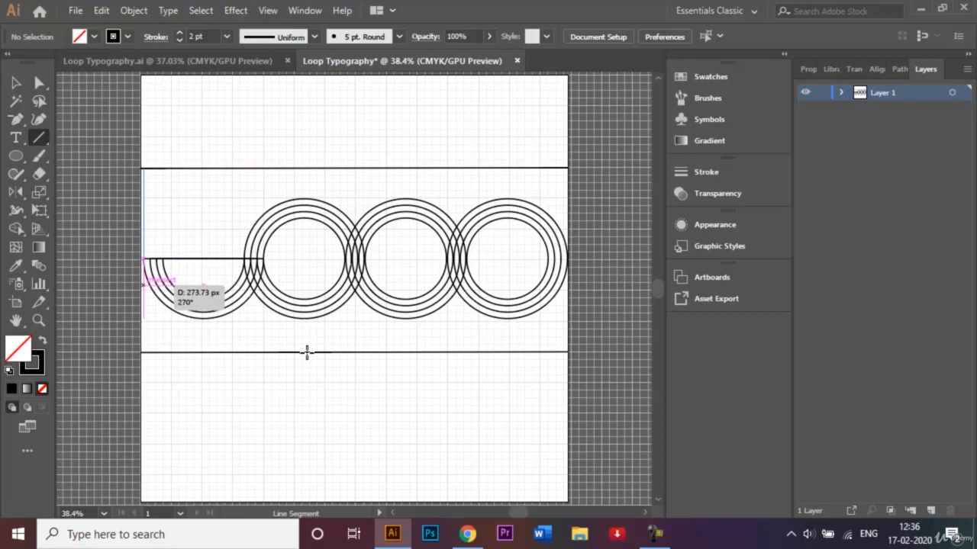
pyautogui.moveTo(144, 284); pyautogui.dragTo(144, 287)
pyautogui.press('v')
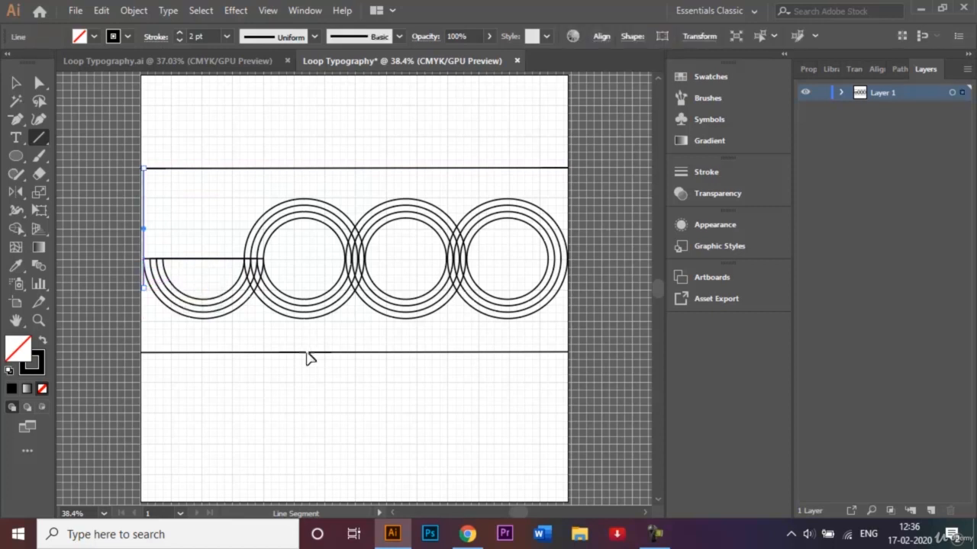
pyautogui.click(309, 359)
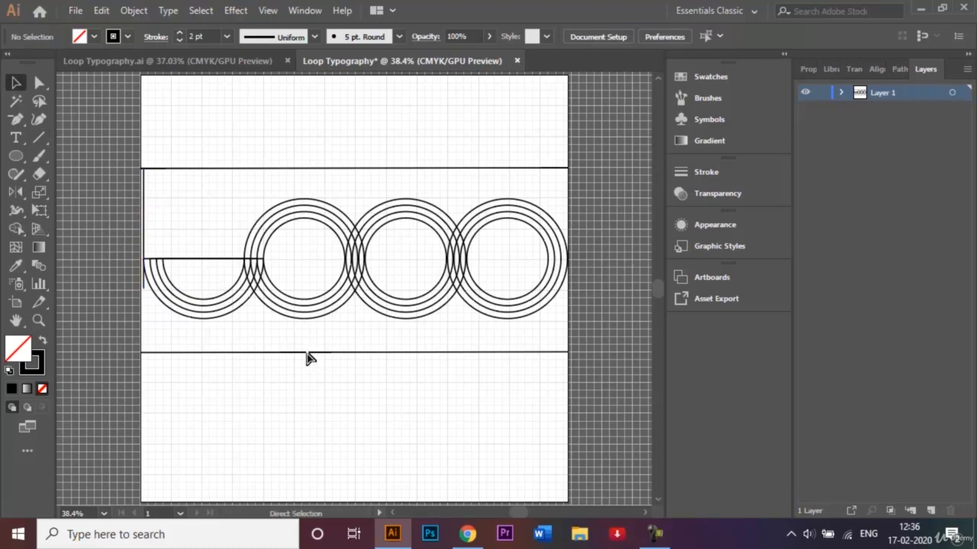
# - Duplicate the vertical line three times, aligning each copy with the left end of one of the inner half-circles
pyautogui.hotkey('ctrl', '=')
pyautogui.hotkey('ctrl', '=')
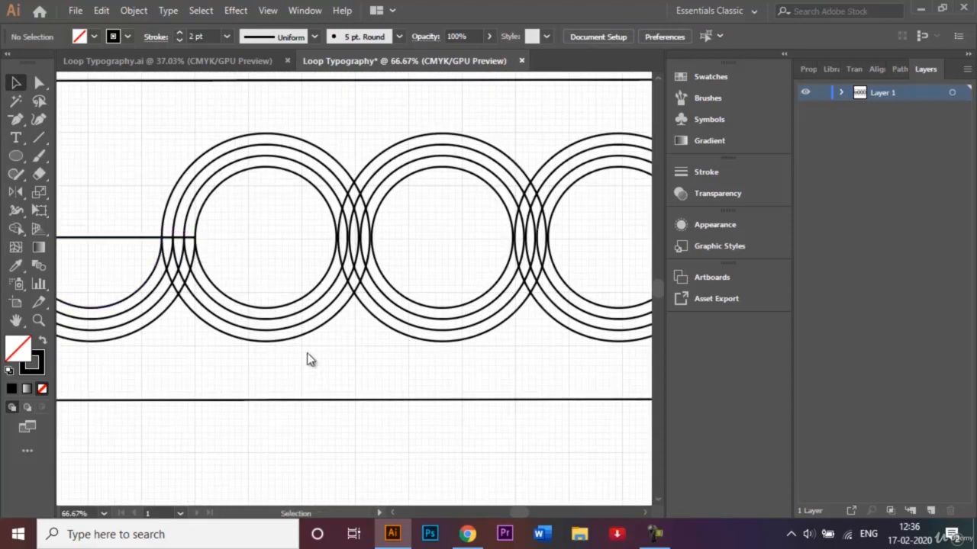
pyautogui.hscroll(-5, 309, 358)
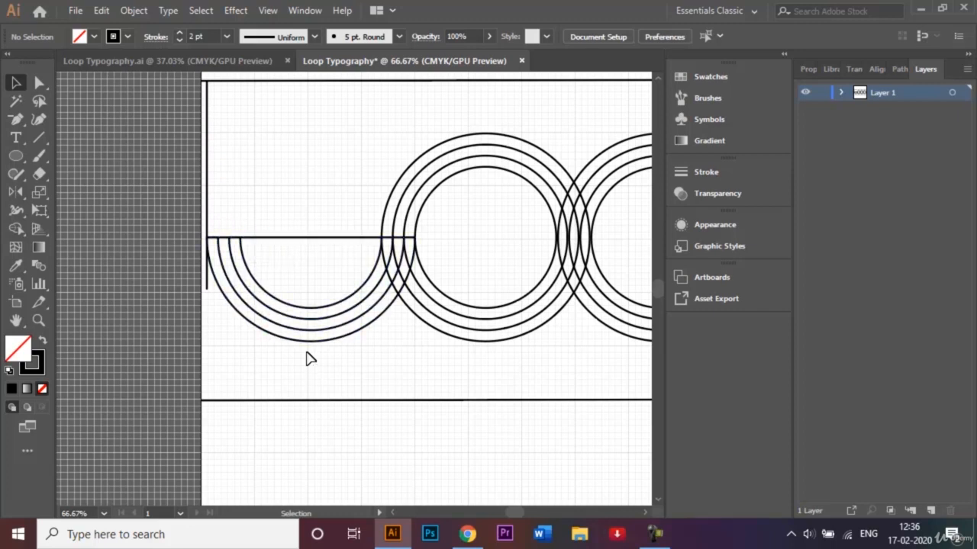
pyautogui.click(207, 138)
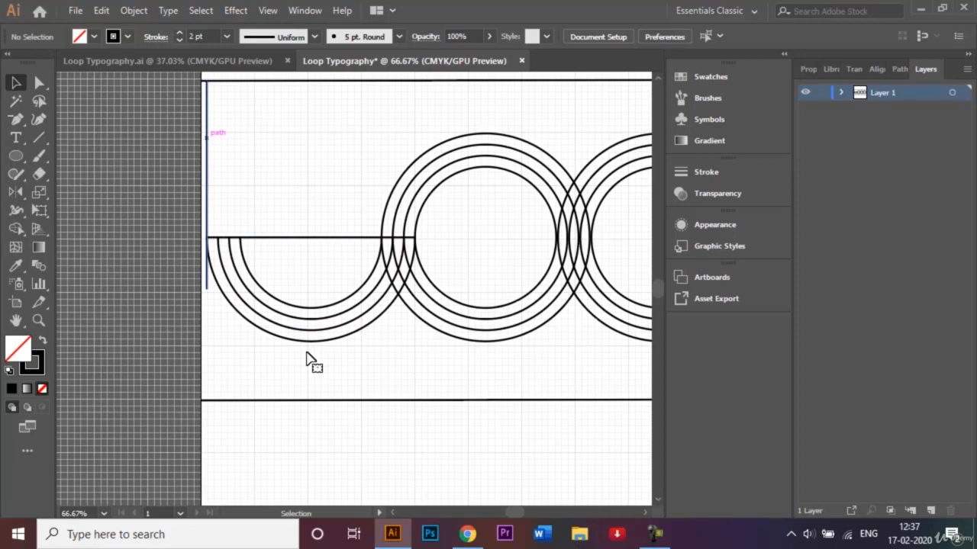
pyautogui.press('a')
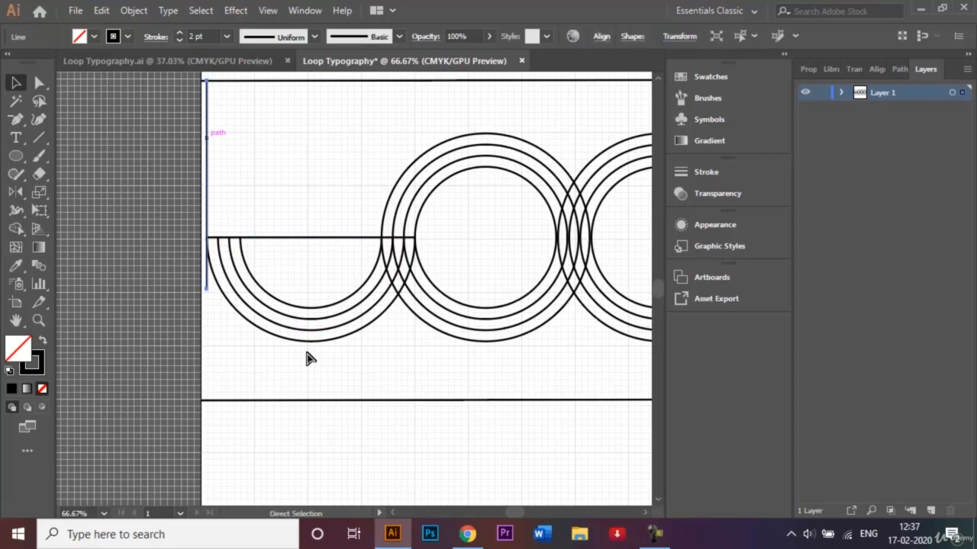
pyautogui.hotkey('ctrl', 'v')
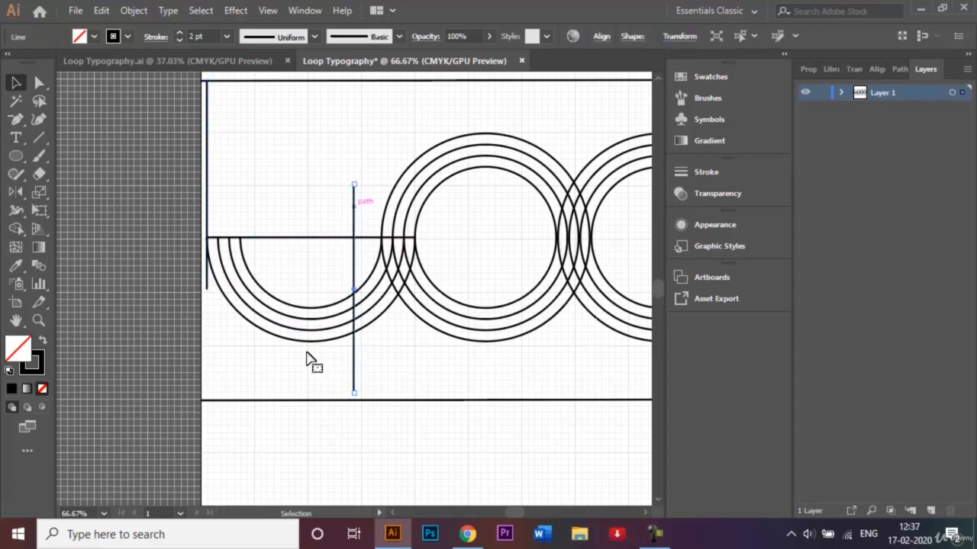
pyautogui.moveTo(353, 207); pyautogui.dragTo(218, 103)
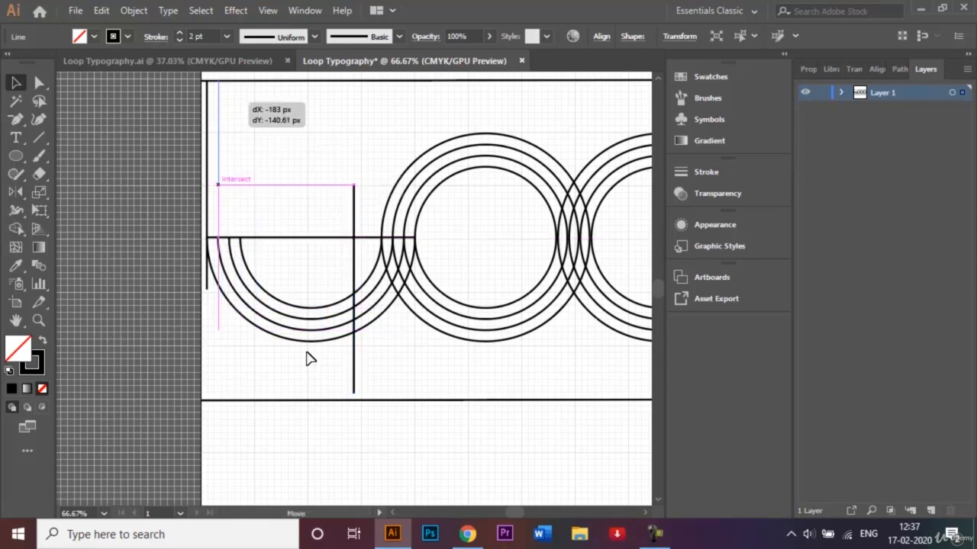
pyautogui.moveTo(306, 356); pyautogui.dragTo(306, 359)
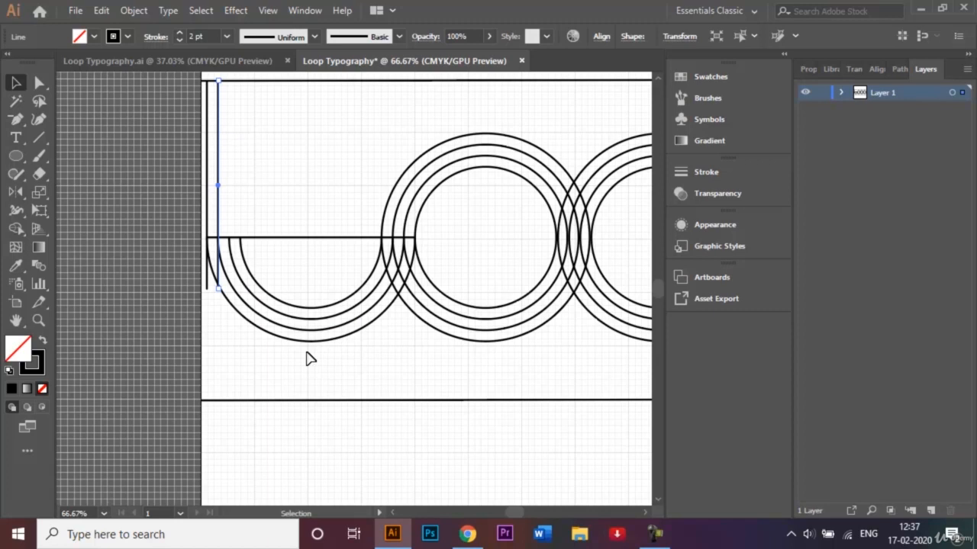
pyautogui.moveTo(306, 353); pyautogui.dragTo(306, 353)
pyautogui.hotkey('ctrl', 'd')
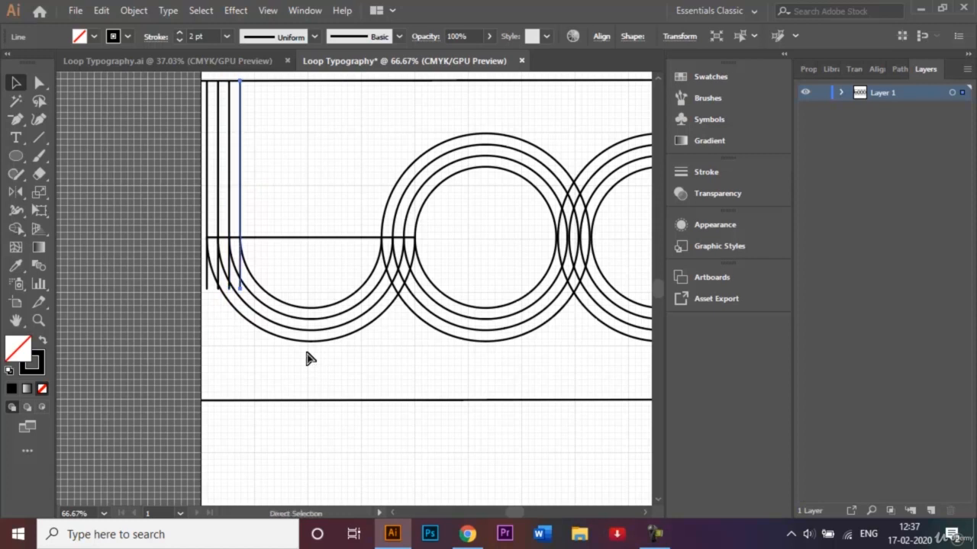
pyautogui.click(307, 353)
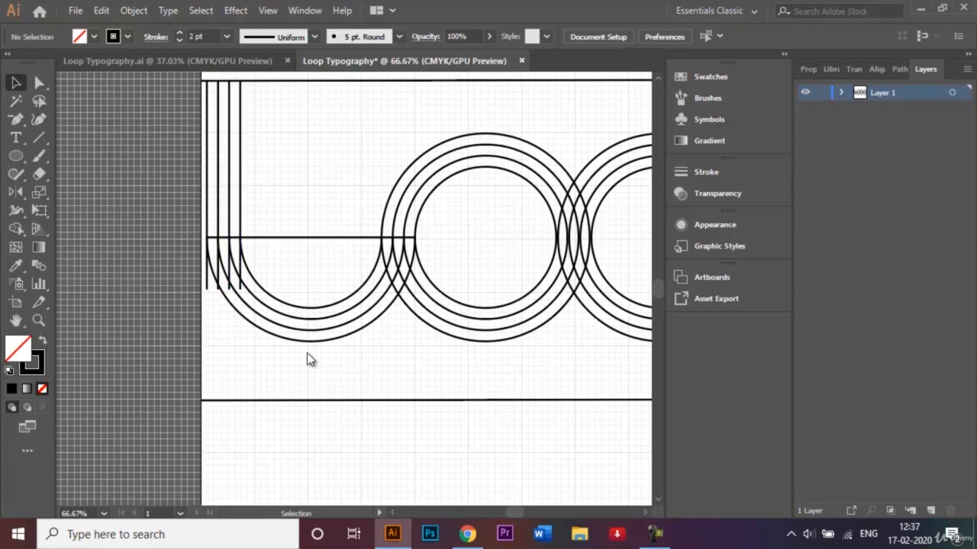
# - After checking the finished Loop design, draw a 2 pt line from the second circle set's innermost right edge down past the lower horizontal line
pyautogui.hscroll(5, 309, 359)
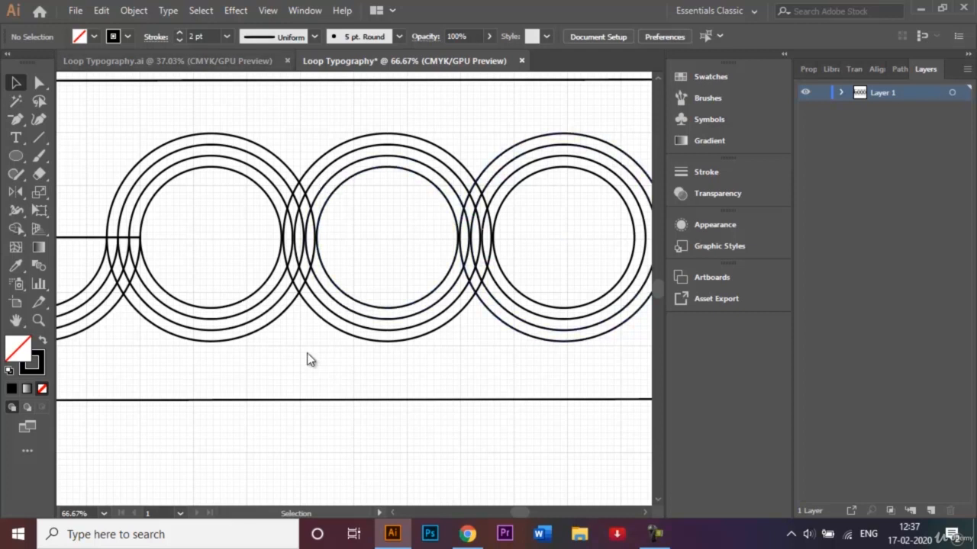
pyautogui.hotkey('ctrl', 'Tab')
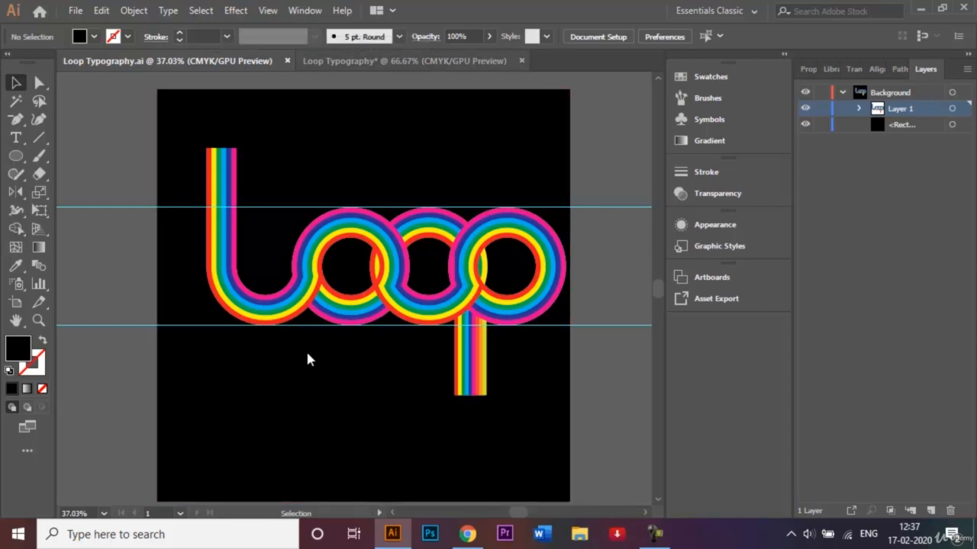
pyautogui.hotkey('ctrl', 'Tab')
pyautogui.hotkey('shift', 'x')
pyautogui.press('\\')
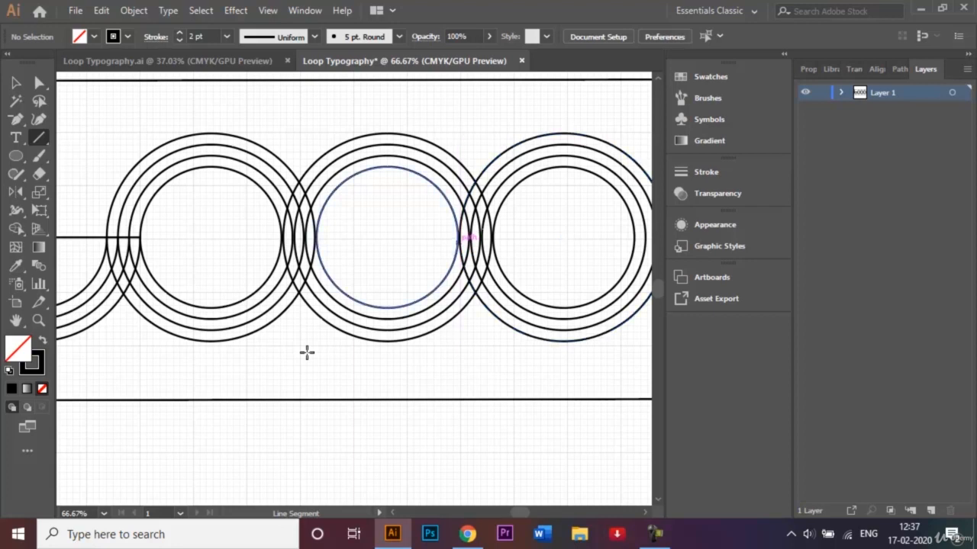
pyautogui.moveTo(458, 238); pyautogui.dragTo(455, 463)
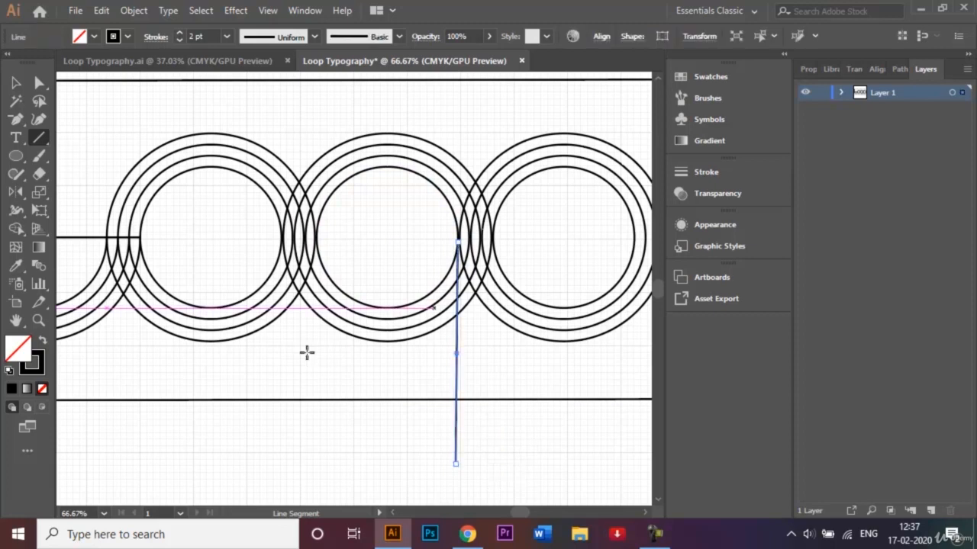
# - Duplicate the new stem line four times, spacing the copies rightward across the overlap of the second and third circle sets
pyautogui.press('v')
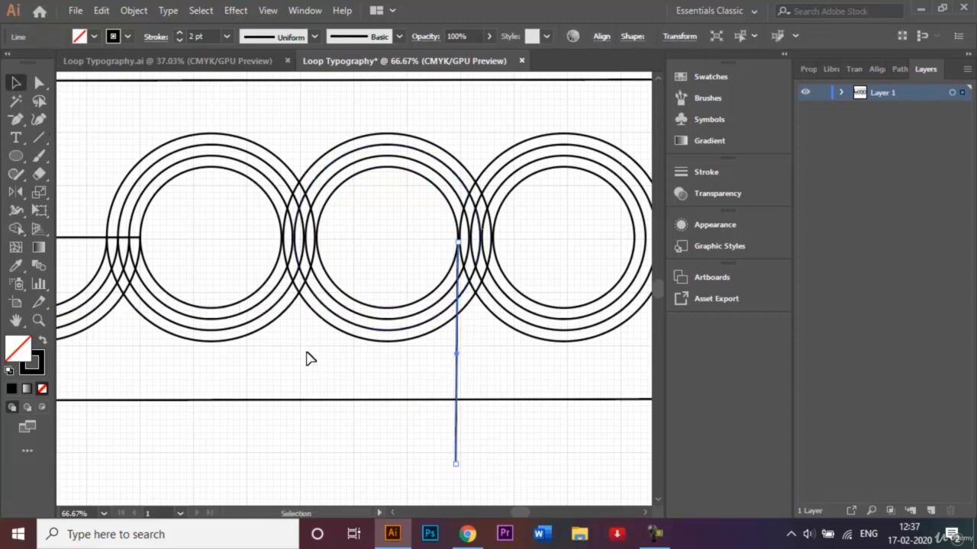
pyautogui.moveTo(455, 353)
pyautogui.mouseDown()
pyautogui.moveTo(471, 353)
pyautogui.moveTo(470, 343)
pyautogui.moveTo(487, 357)
pyautogui.mouseUp()
pyautogui.click(307, 353)
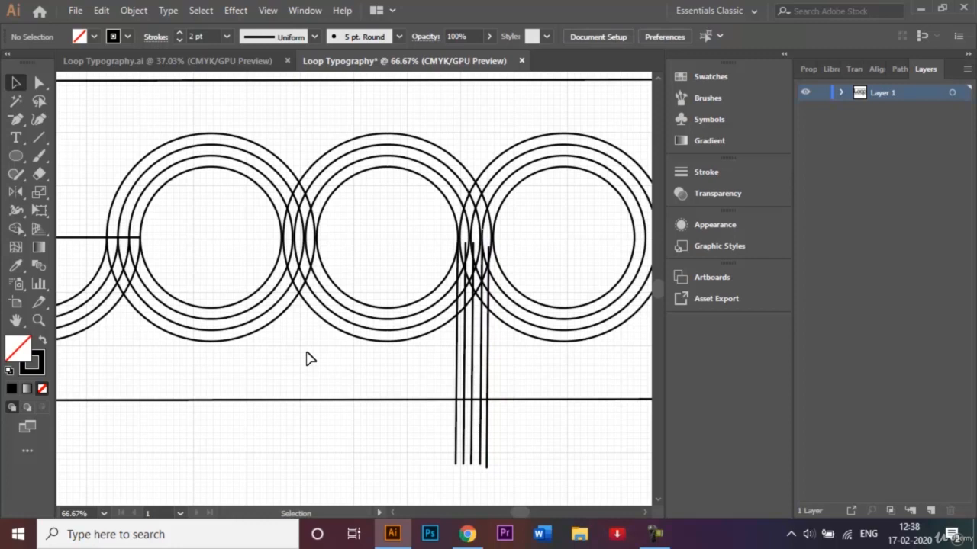
pyautogui.scroll(-3, 306, 358)
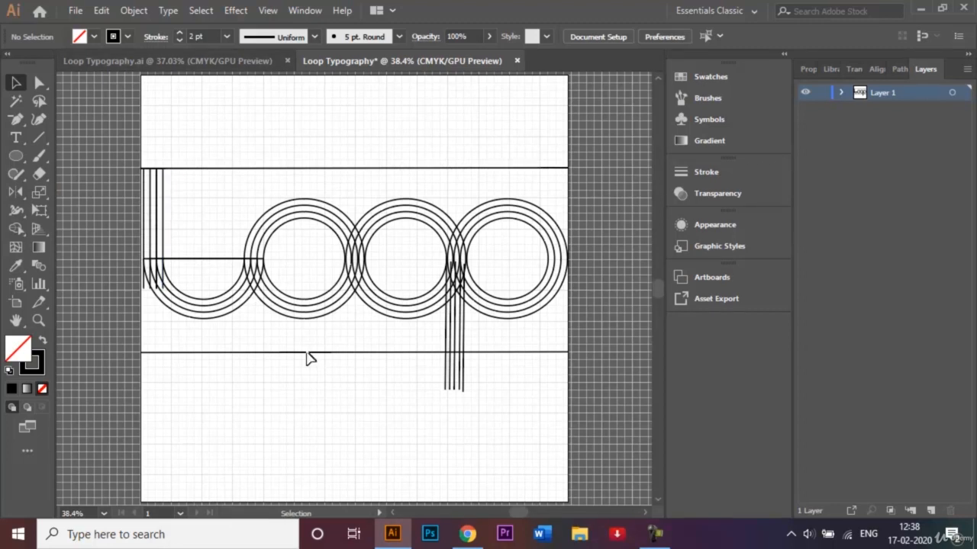
pyautogui.hotkey('ctrl', 'a')
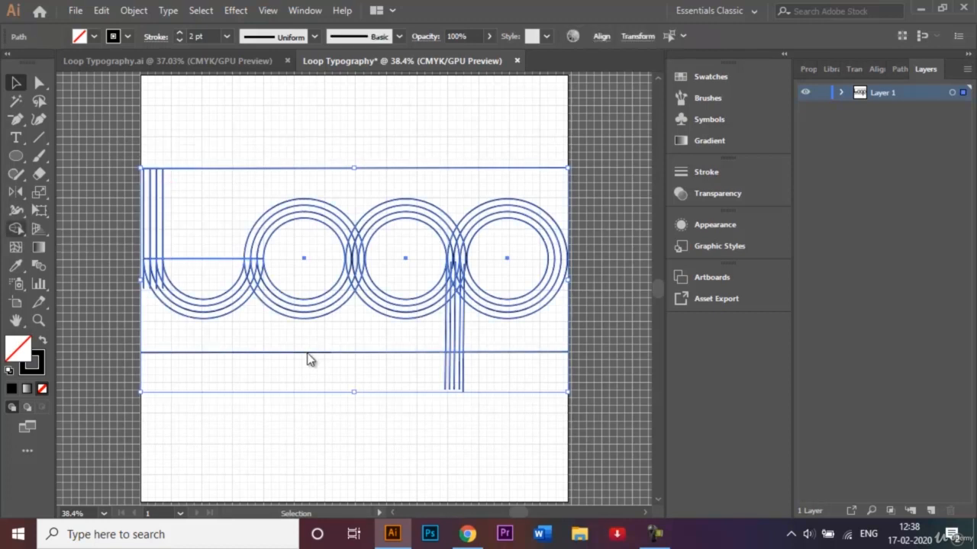
pyautogui.hotkey('shift', 'm')
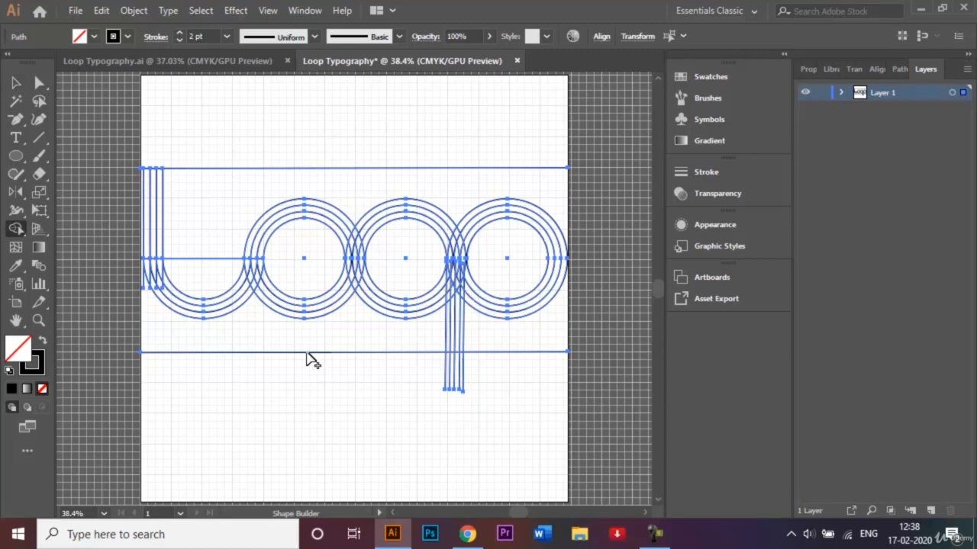
pyautogui.hotkey('ctrl', '+')
pyautogui.hotkey('ctrl', '+')
pyautogui.hotkey('ctrl', '+')
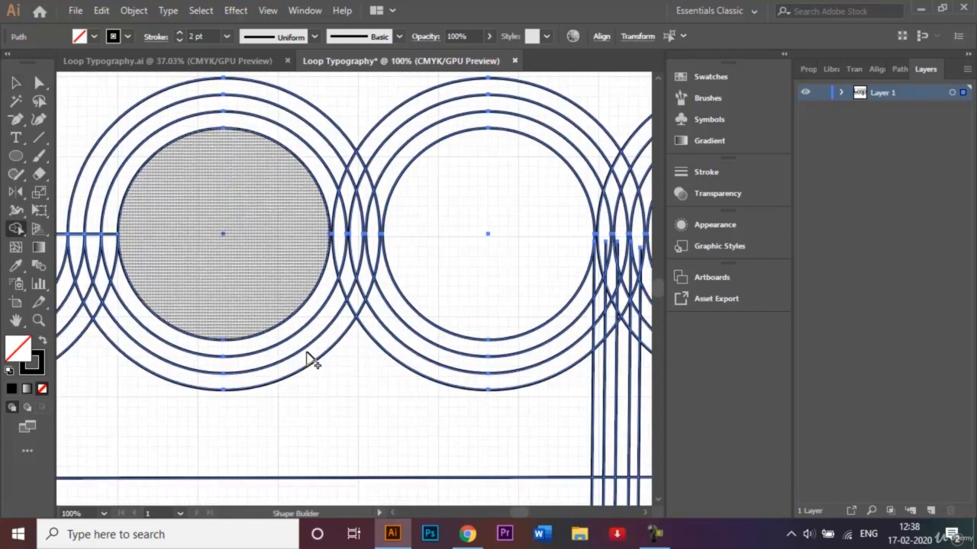
pyautogui.hscroll(-8, 309, 360)
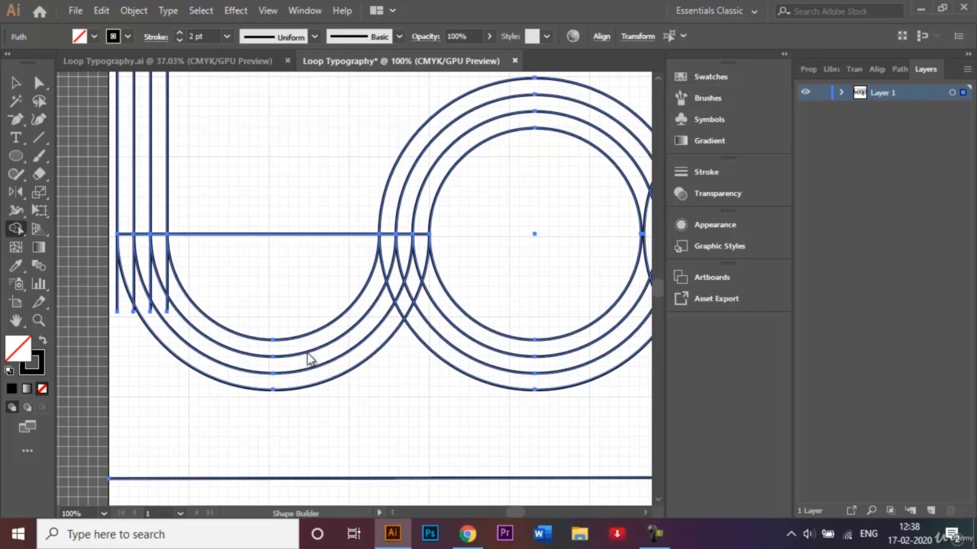
pyautogui.scroll(5, 309, 359)
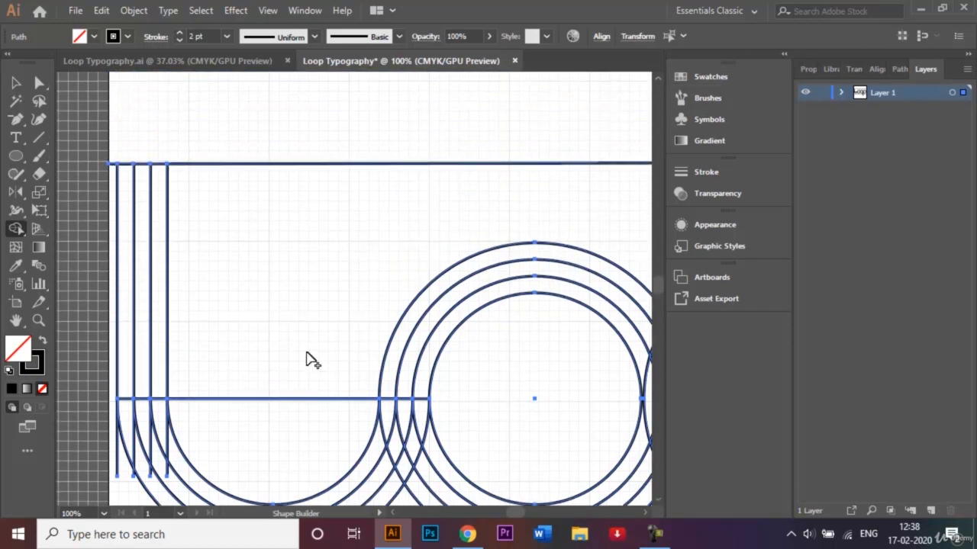
pyautogui.press('v')
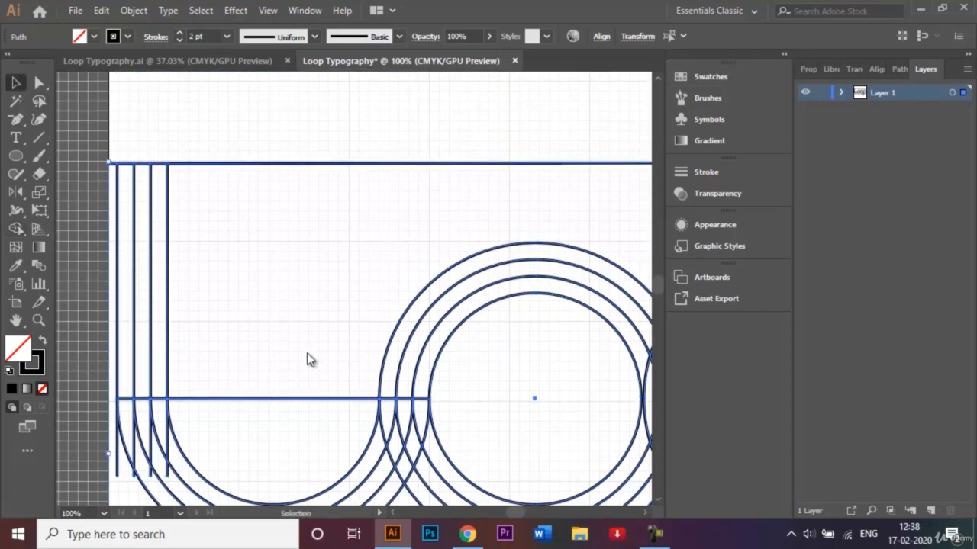
pyautogui.rightClick(309, 359)
pyautogui.click(309, 358)
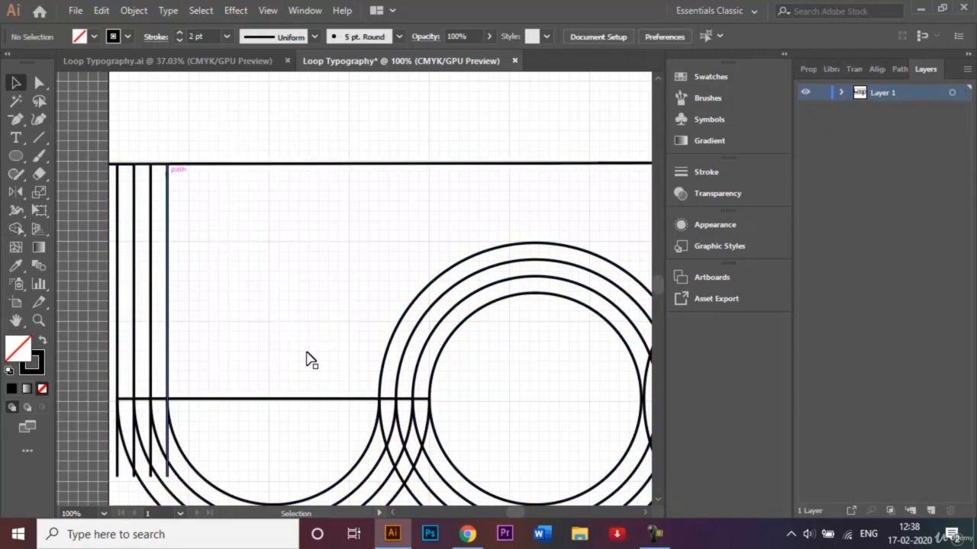
# - Extend the four vertical stem lines of the L upward past the upper horizontal line by moving only their top anchor points
pyautogui.click(167, 174)
pyautogui.keyDown('shift'); pyautogui.click(150, 178); pyautogui.keyUp('shift')
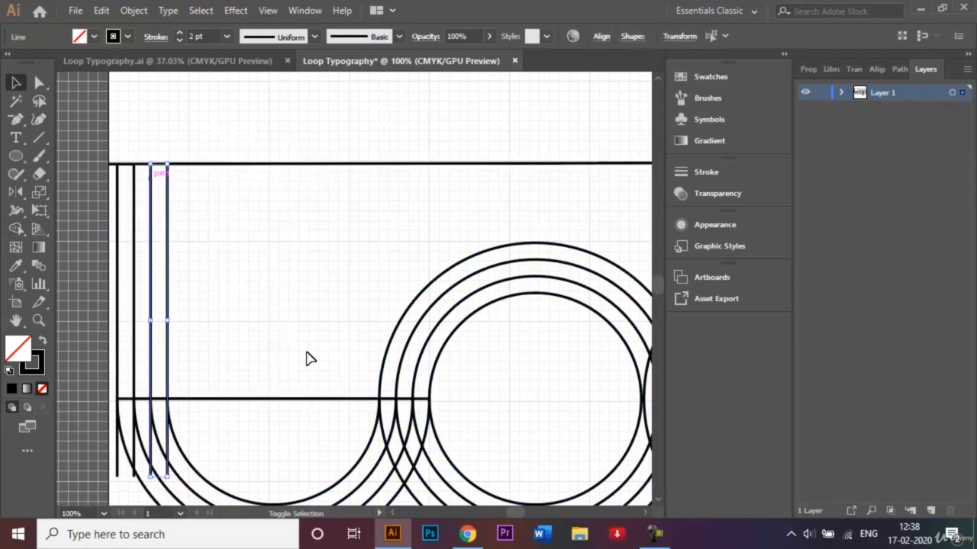
pyautogui.keyDown('shift'); pyautogui.click(134, 177); pyautogui.keyUp('shift')
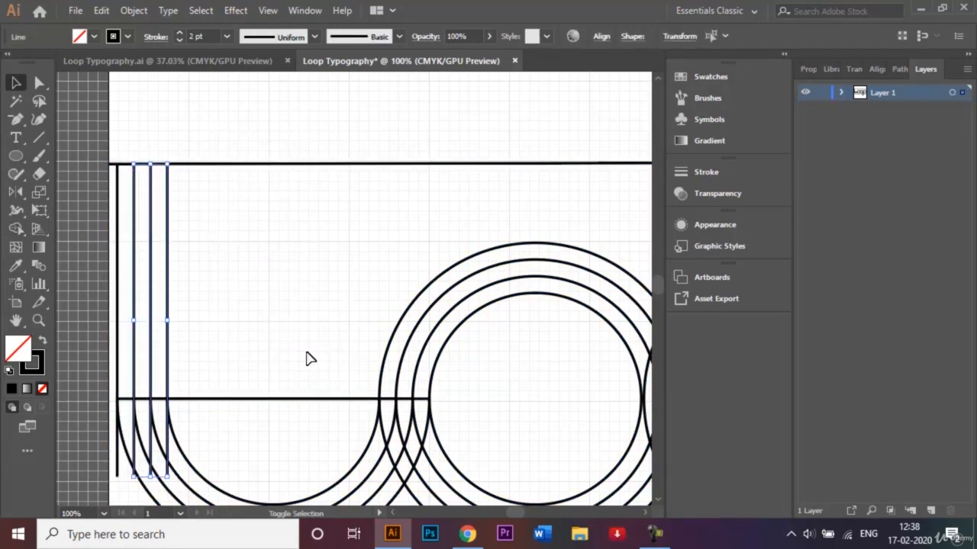
pyautogui.keyDown('shift'); pyautogui.click(116, 176); pyautogui.keyUp('shift')
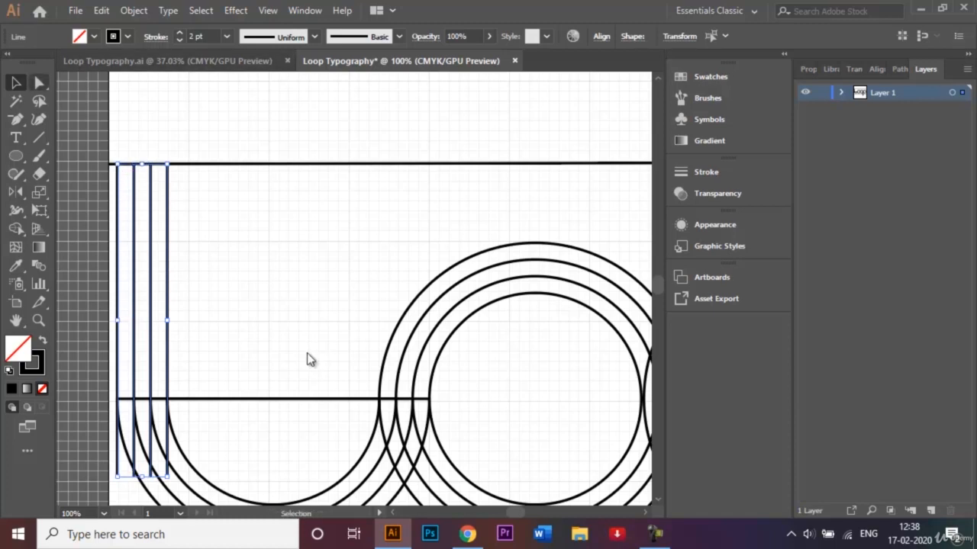
pyautogui.click(38, 83)
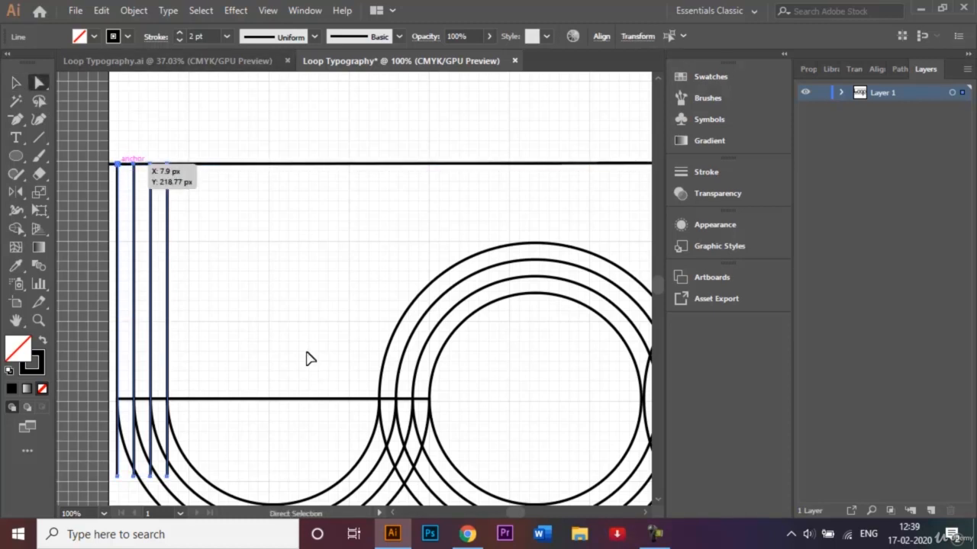
pyautogui.click(117, 164)
pyautogui.keyDown('shift'); pyautogui.click(133, 164); pyautogui.keyUp('shift')
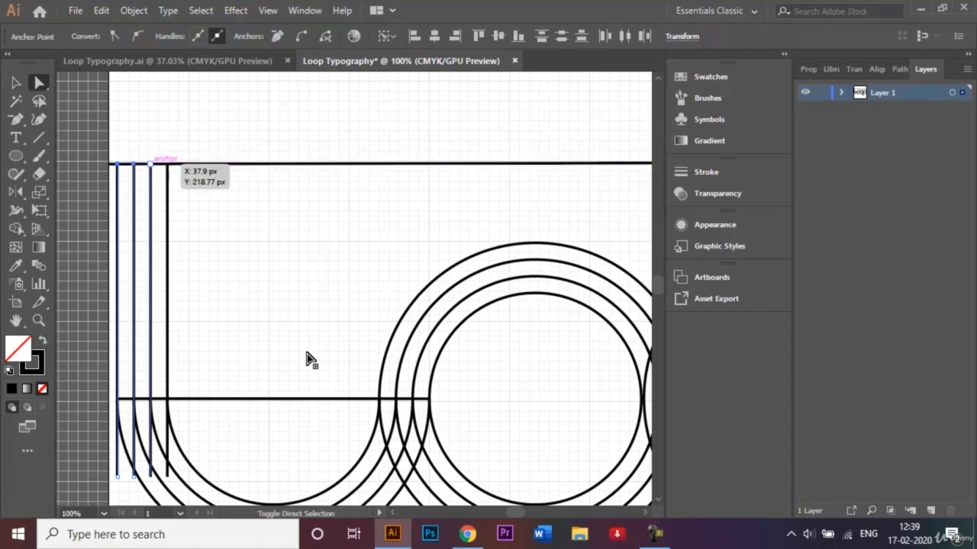
pyautogui.keyDown('shift'); pyautogui.click(150, 164); pyautogui.keyUp('shift')
pyautogui.keyDown('shift'); pyautogui.click(167, 164); pyautogui.keyUp('shift')
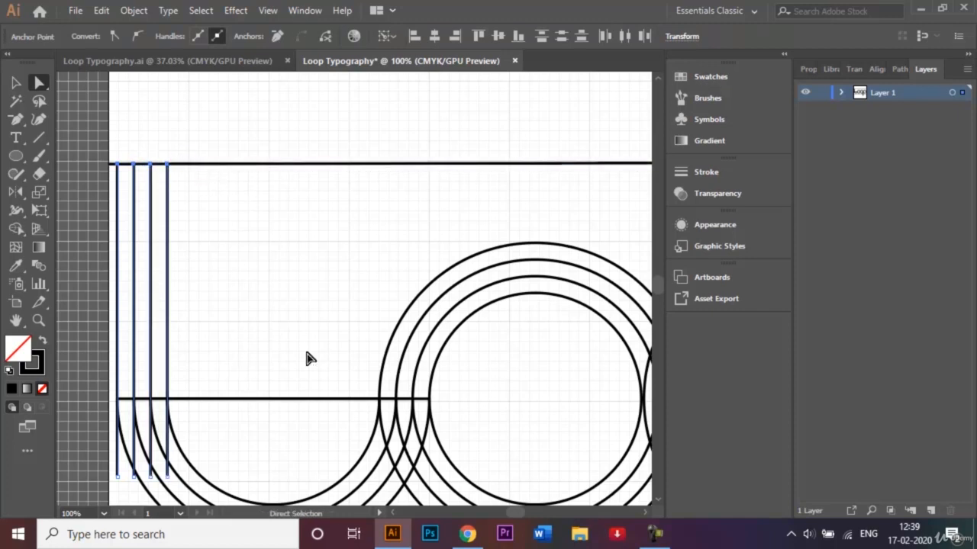
pyautogui.hotkey('shift', 'Up')
pyautogui.hotkey('shift', 'Up')
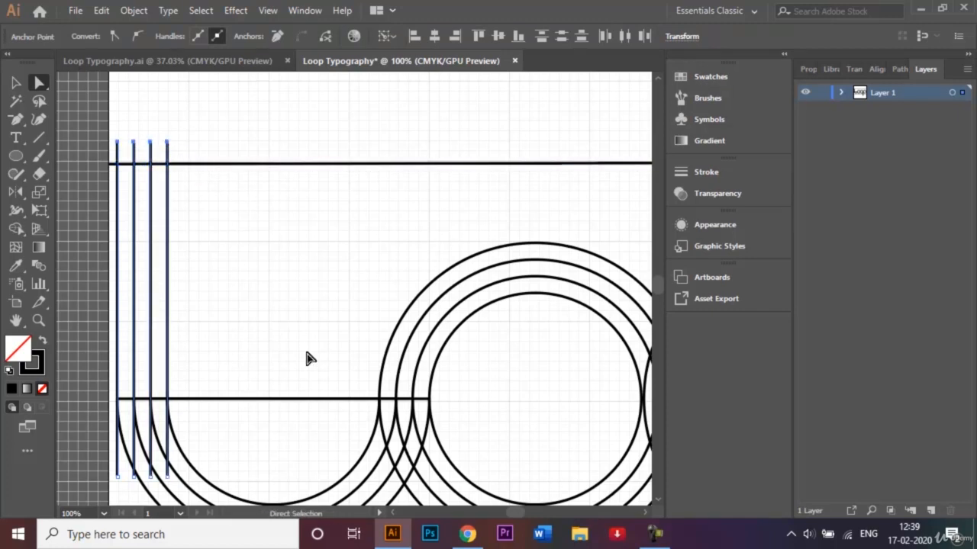
pyautogui.press('v')
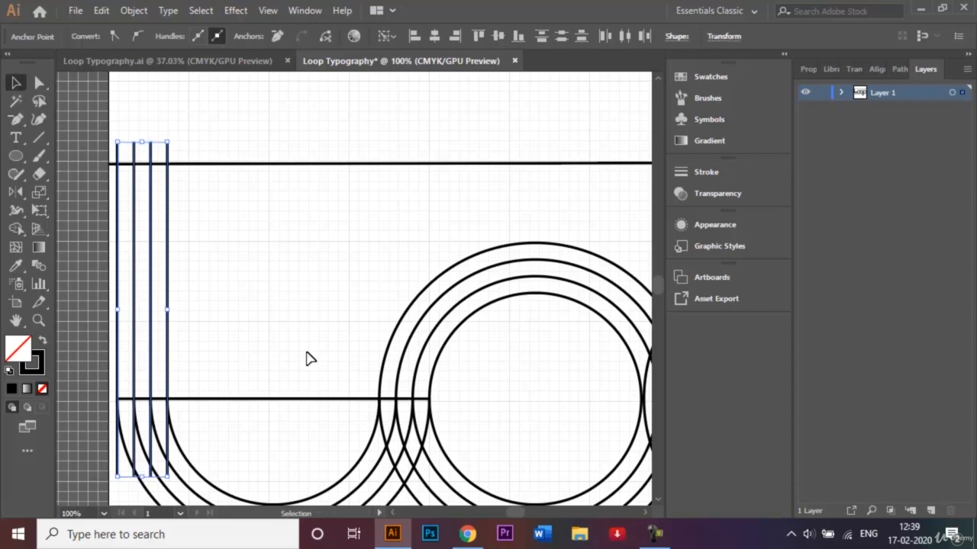
pyautogui.click(309, 359)
# - With Shape Builder on all artwork, merge the L's innermost stem strip and curve with the first circle set's upper outer ring into the second set's lower ring
pyautogui.hotkey('ctrl', '0')
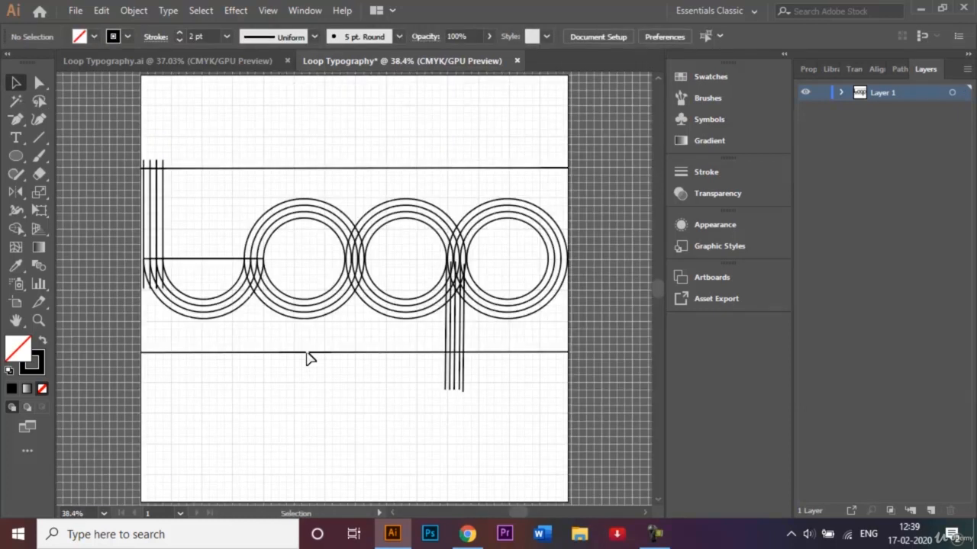
pyautogui.hotkey('ctrl', 'a')
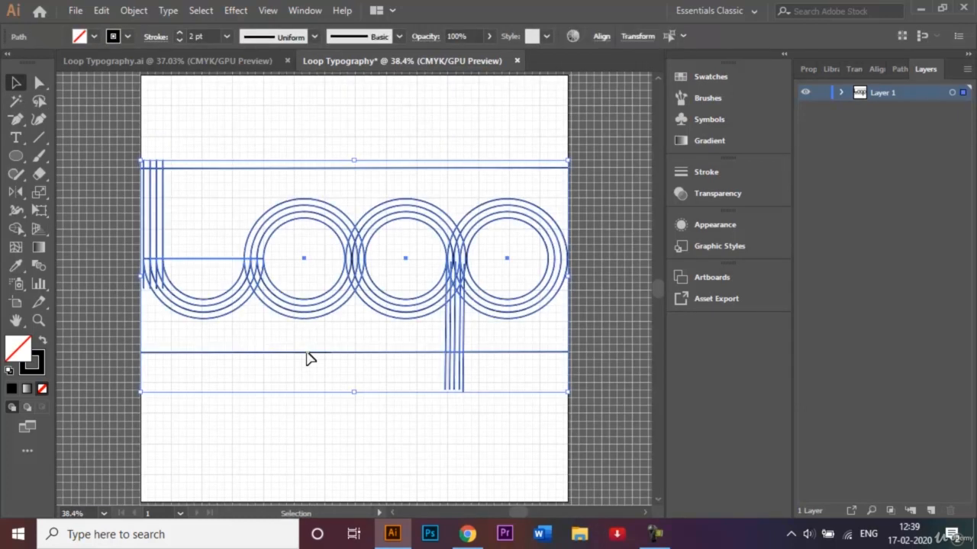
pyautogui.hotkey('shift', 'm')
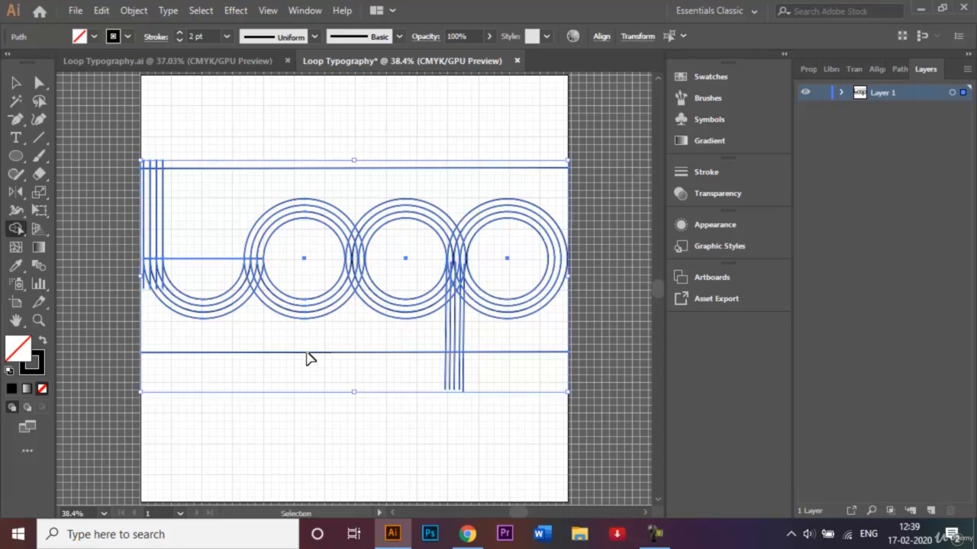
pyautogui.hotkey('ctrl', '+')
pyautogui.hotkey('ctrl', '+')
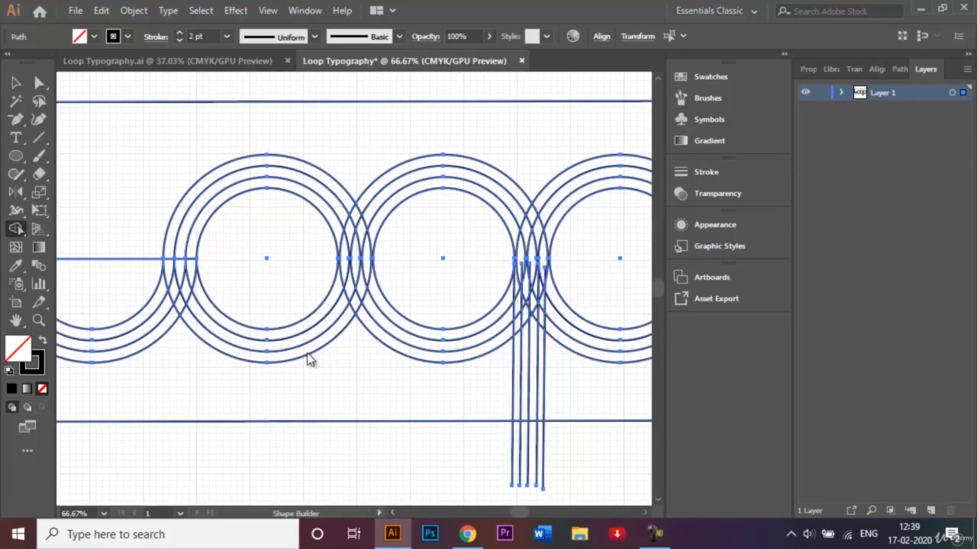
pyautogui.hscroll(-5, 309, 360)
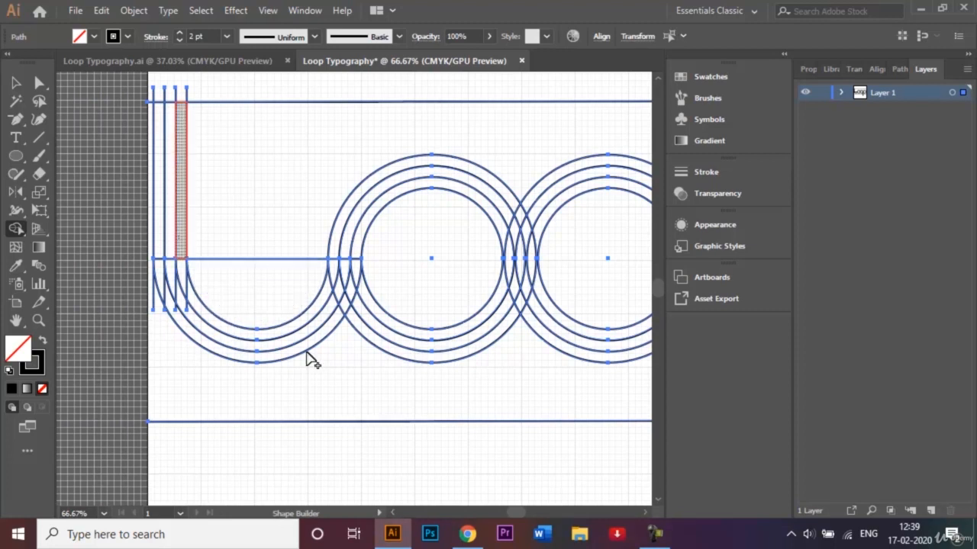
pyautogui.moveTo(179, 254); pyautogui.dragTo(189, 295)
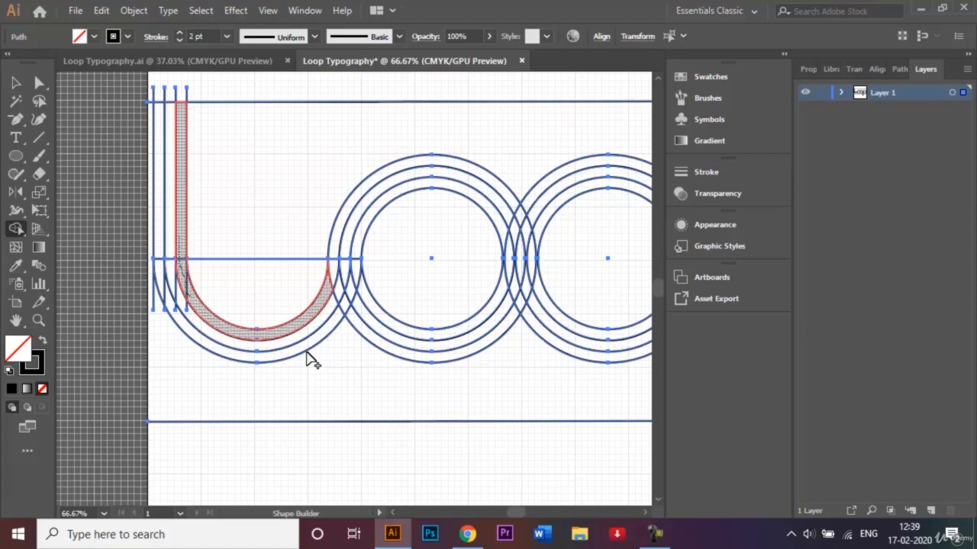
pyautogui.moveTo(328, 278); pyautogui.dragTo(335, 243)
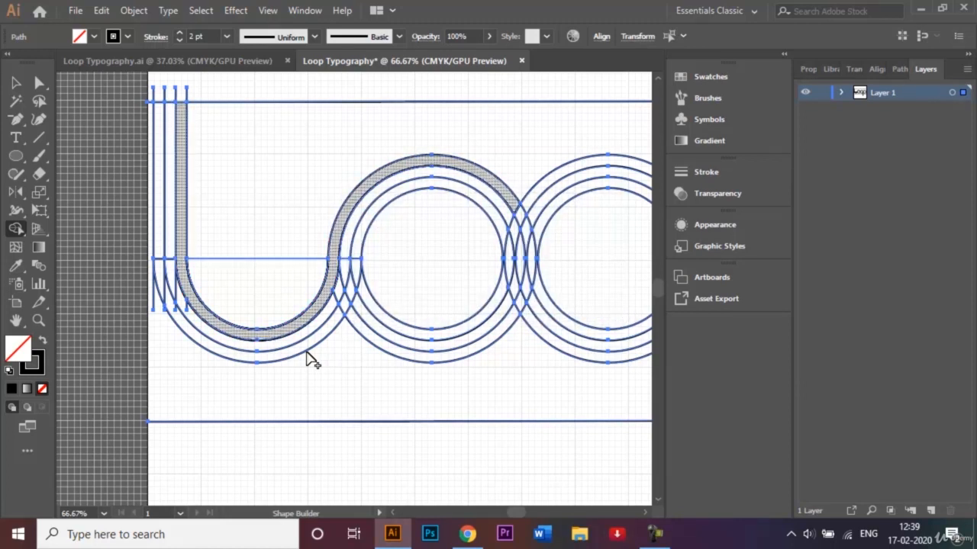
pyautogui.moveTo(514, 203)
pyautogui.mouseDown()
pyautogui.moveTo(527, 294)
pyautogui.moveTo(531, 267)
pyautogui.mouseUp()
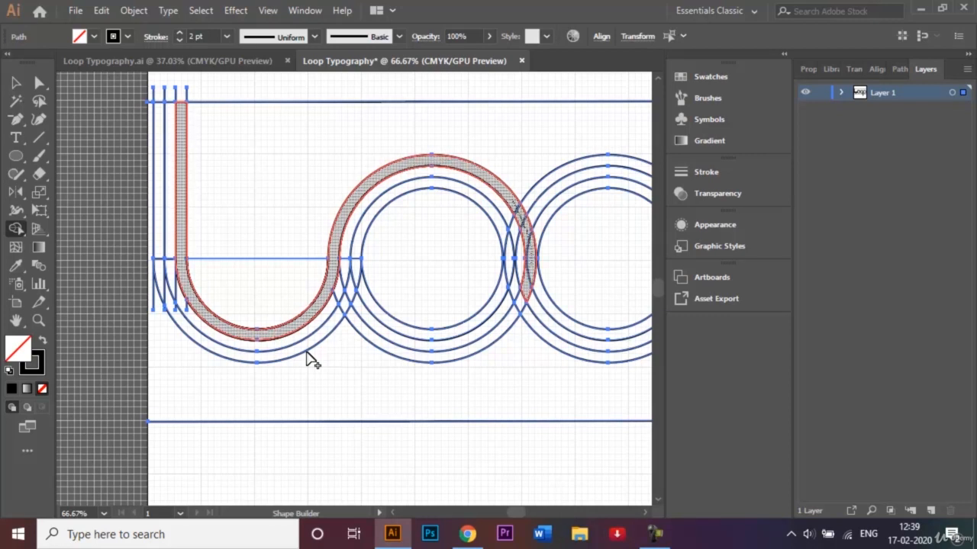
pyautogui.moveTo(532, 267)
pyautogui.mouseDown()
pyautogui.moveTo(521, 306)
pyautogui.moveTo(553, 341)
pyautogui.mouseUp()
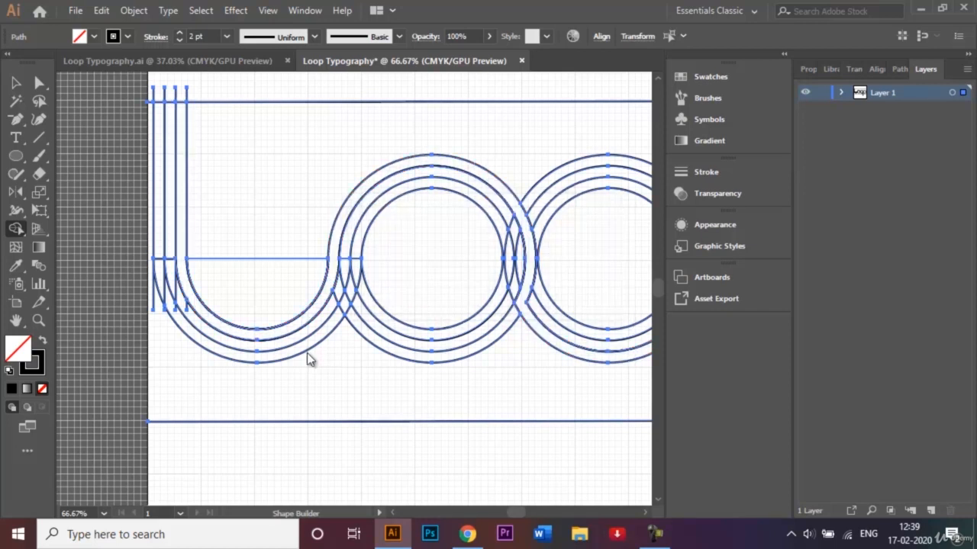
# - Continue merging the band along the second circle set's lower outer ring, the third set's outer ring and the p stem's rightmost strip
pyautogui.hscroll(3, 309, 360)
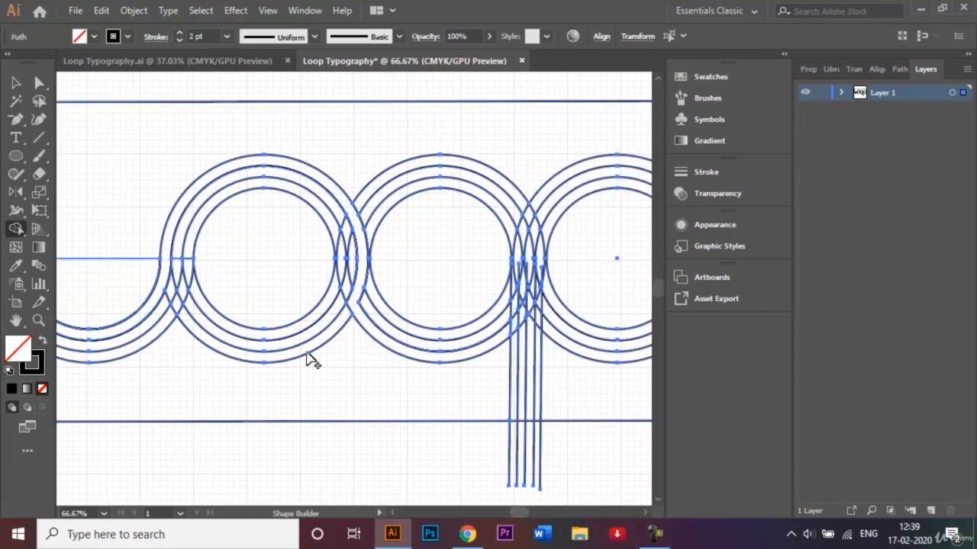
pyautogui.moveTo(490, 344)
pyautogui.mouseDown()
pyautogui.moveTo(531, 292)
pyautogui.moveTo(534, 221)
pyautogui.moveTo(540, 248)
pyautogui.moveTo(529, 213)
pyautogui.moveTo(543, 195)
pyautogui.mouseUp()
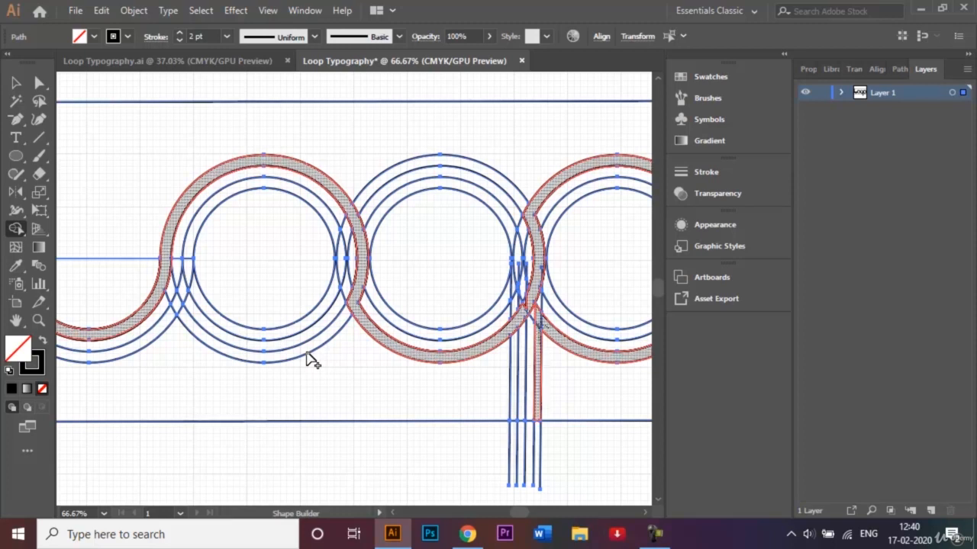
pyautogui.moveTo(535, 379); pyautogui.dragTo(538, 400)
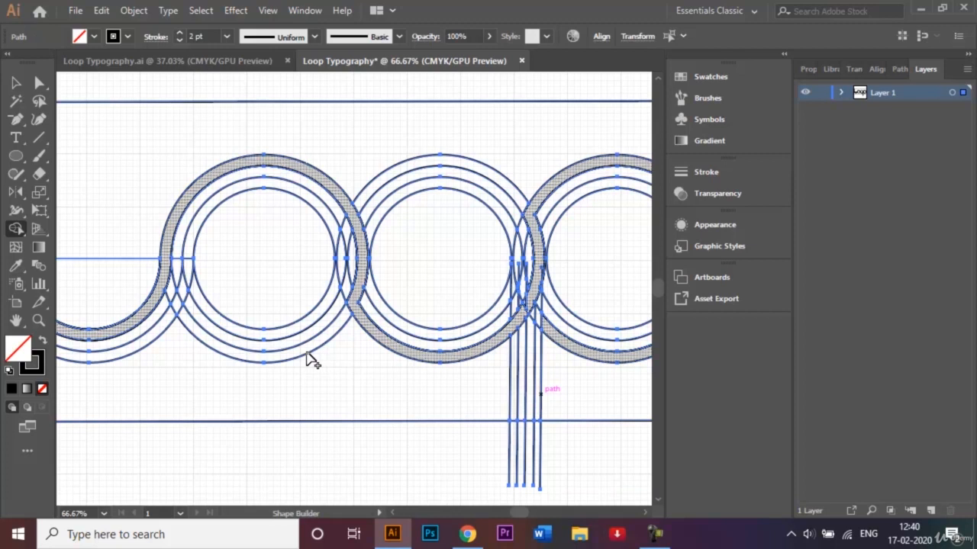
pyautogui.moveTo(549, 331); pyautogui.dragTo(545, 326)
pyautogui.moveTo(309, 359); pyautogui.dragTo(309, 358)
pyautogui.moveTo(537, 418); pyautogui.dragTo(536, 430)
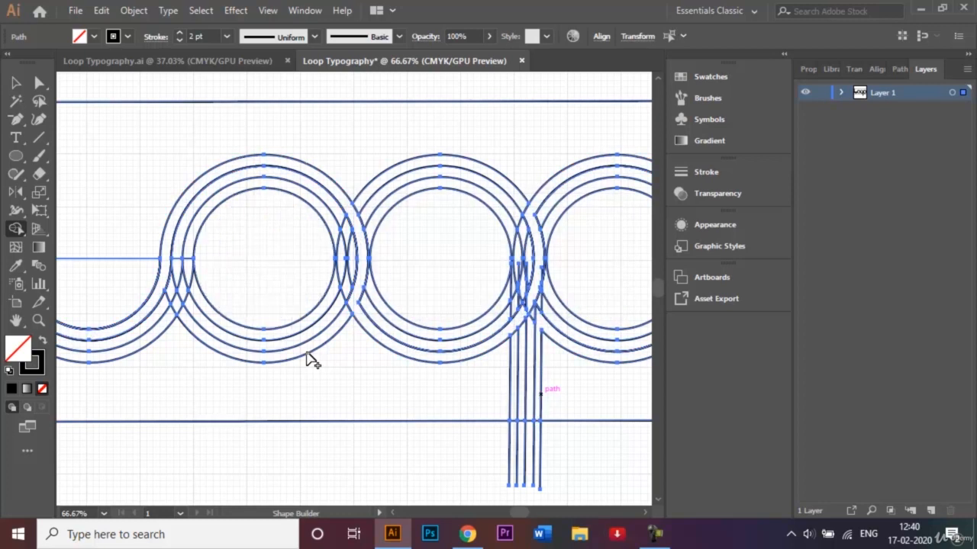
# - Merge the L's middle stem strip and curve with the middle ring of the first circle set into one band using Shape Builder
pyautogui.hscroll(-3, 309, 360)
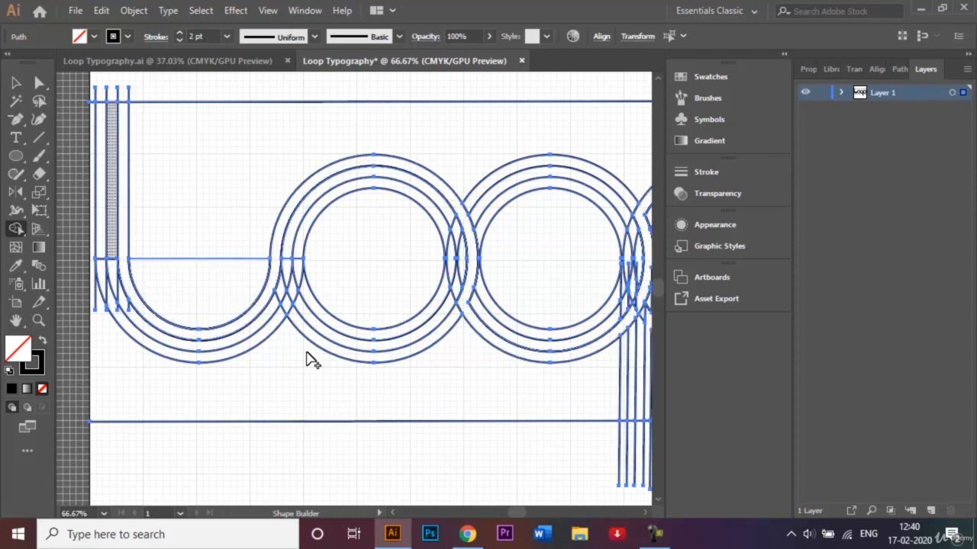
pyautogui.moveTo(112, 243)
pyautogui.mouseDown()
pyautogui.moveTo(113, 273)
pyautogui.moveTo(268, 308)
pyautogui.moveTo(289, 238)
pyautogui.moveTo(452, 221)
pyautogui.moveTo(460, 286)
pyautogui.moveTo(294, 299)
pyautogui.mouseUp()
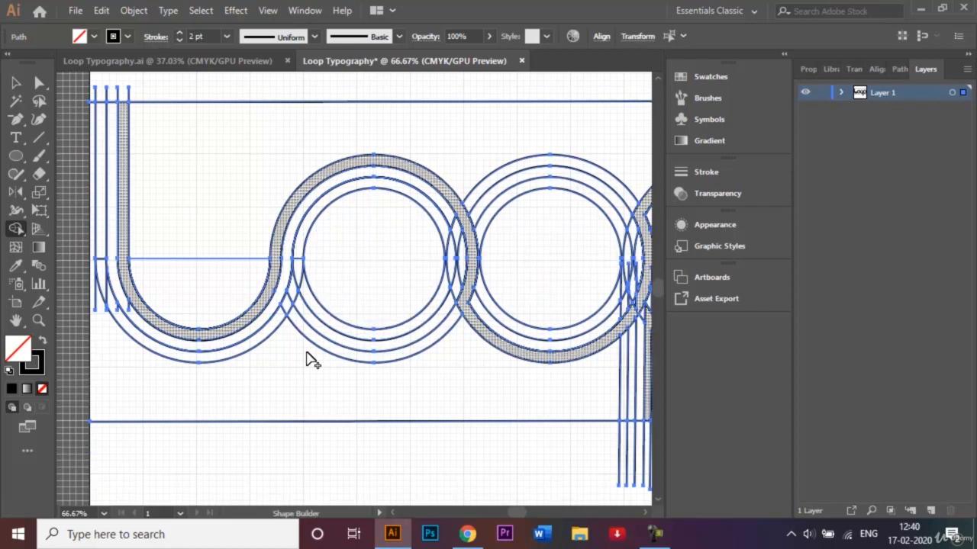
pyautogui.scroll(1, 312, 360)
pyautogui.scroll(-5, 312, 360)
pyautogui.scroll(-2, 311, 360)
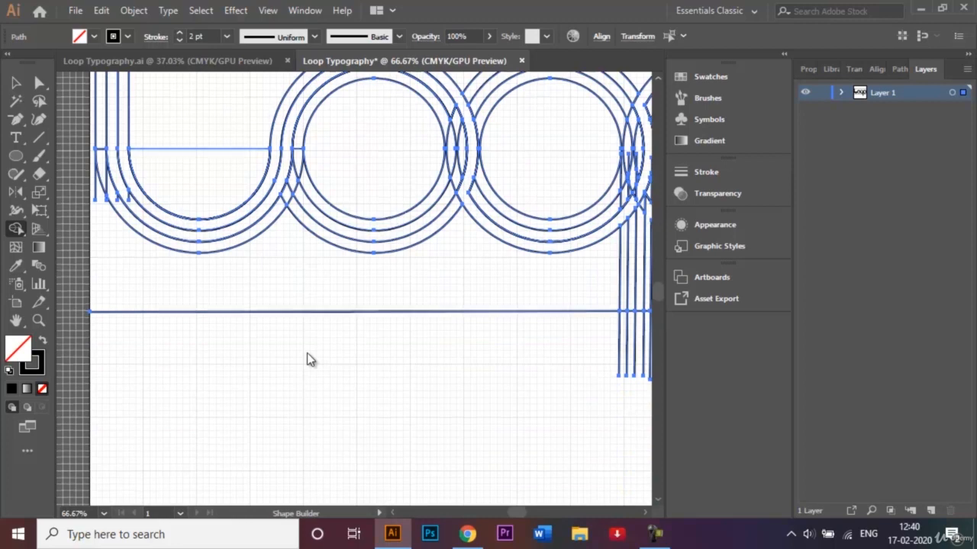
# - Merge the L's outermost stem strip and curve with the first circle set's inner ring, including the overlap slivers
pyautogui.scroll(5, 309, 359)
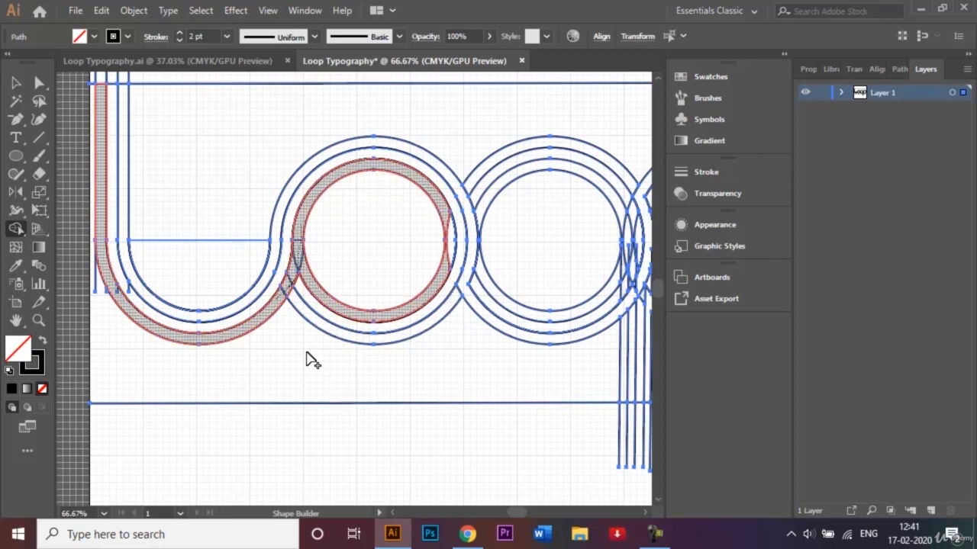
pyautogui.moveTo(306, 353); pyautogui.dragTo(306, 353)
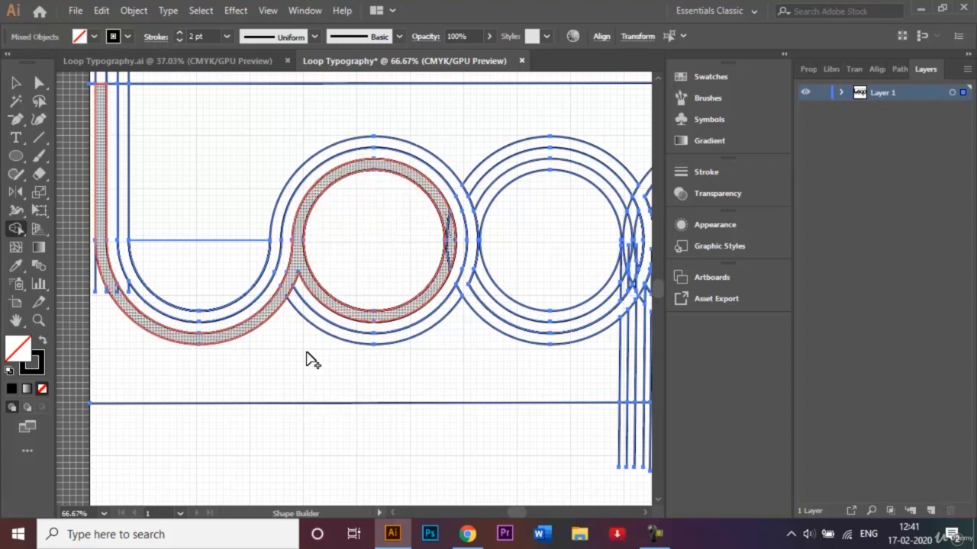
pyautogui.click(306, 353)
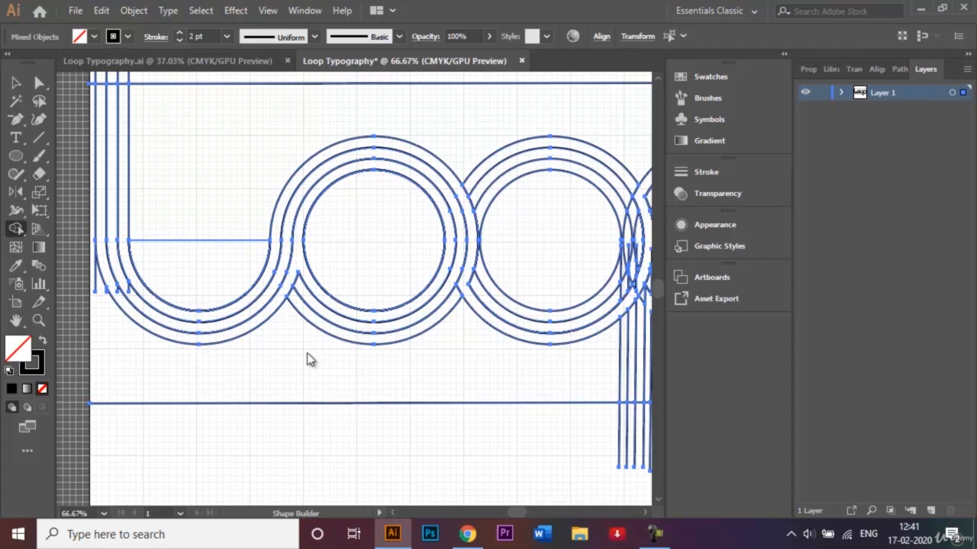
# - Merge the second circle set's inner ring pieces into one full ring, checking the crossings against the finished Loop Typography.ai artwork
pyautogui.hscroll(3, 306, 360)
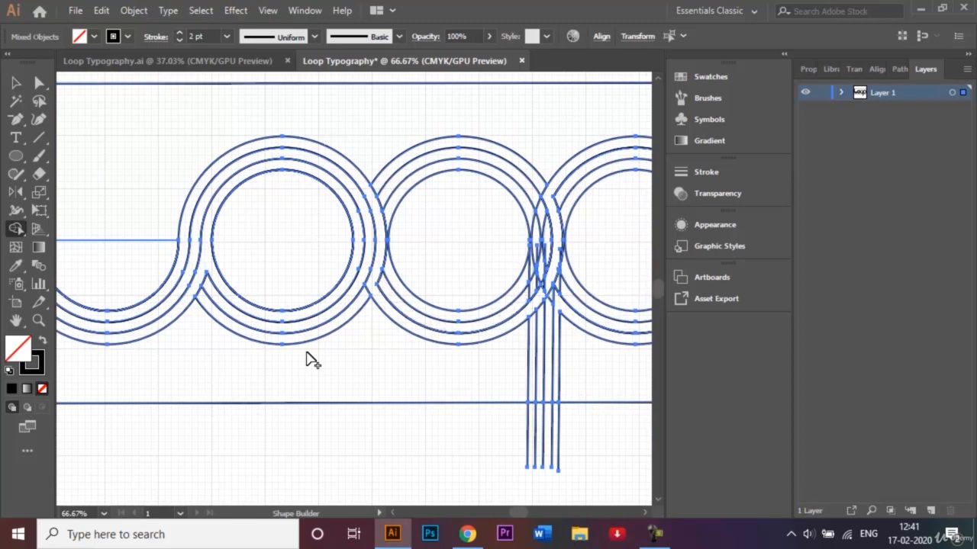
pyautogui.moveTo(500, 314); pyautogui.dragTo(540, 278)
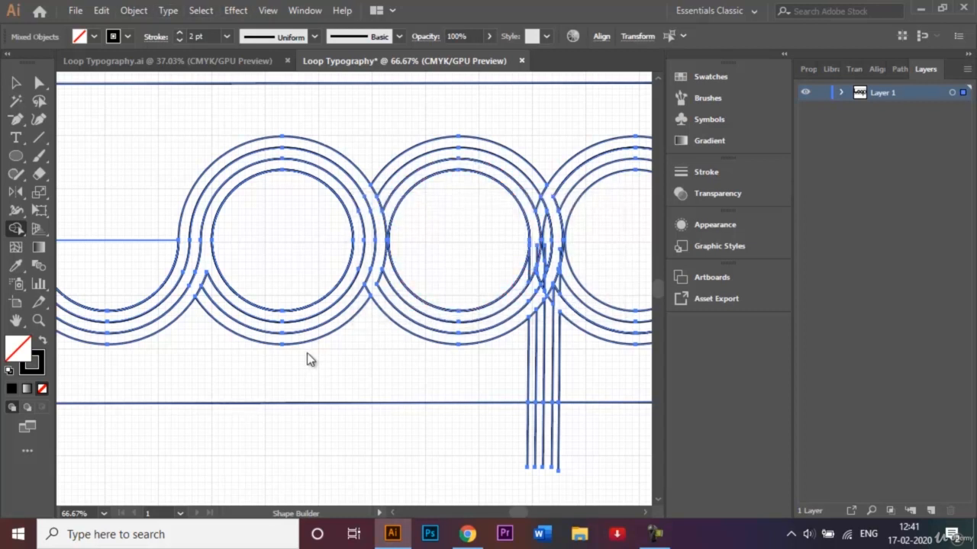
pyautogui.hotkey('ctrl', 'Tab')
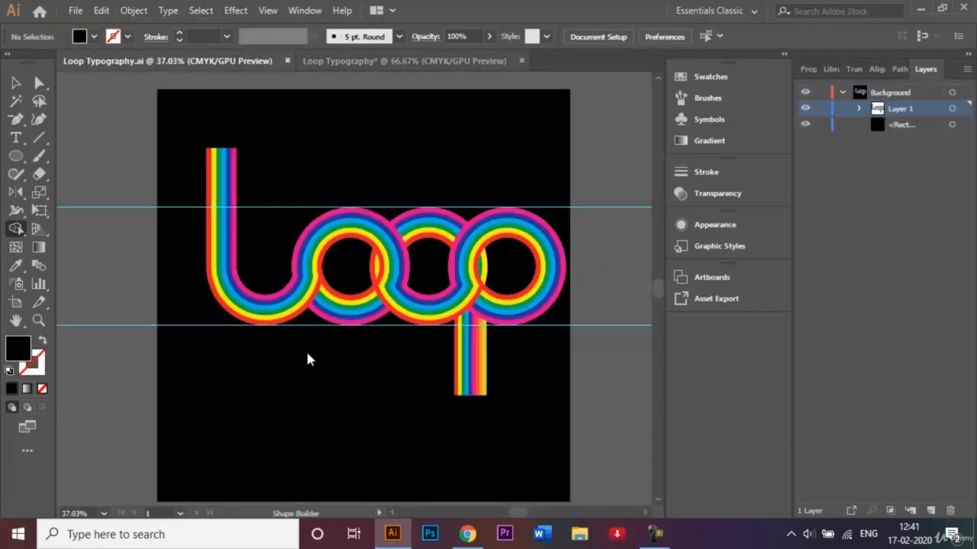
pyautogui.hotkey('ctrl', 'Tab')
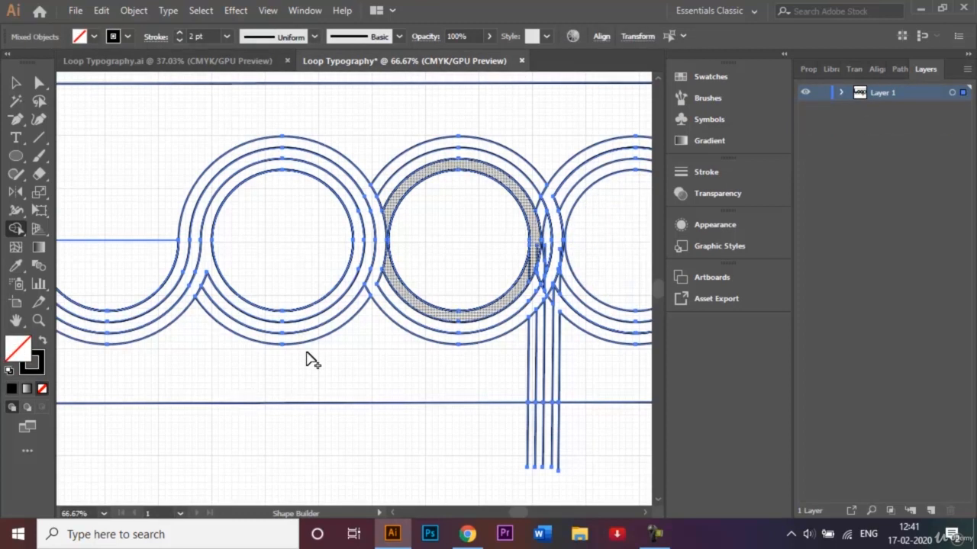
pyautogui.click(393, 283)
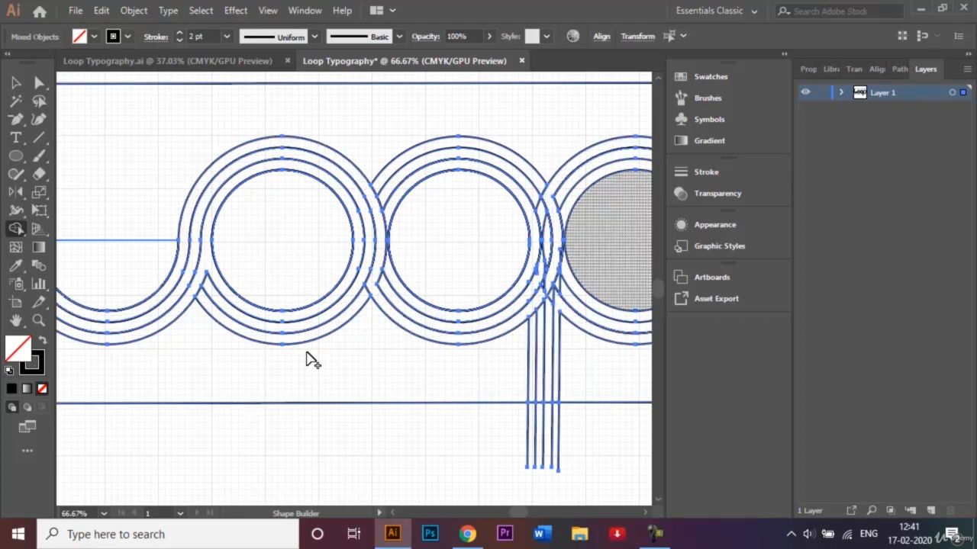
# - Merge the second circle set's middle ring with the sliver pieces where it overlaps the third circle set
pyautogui.press('+')
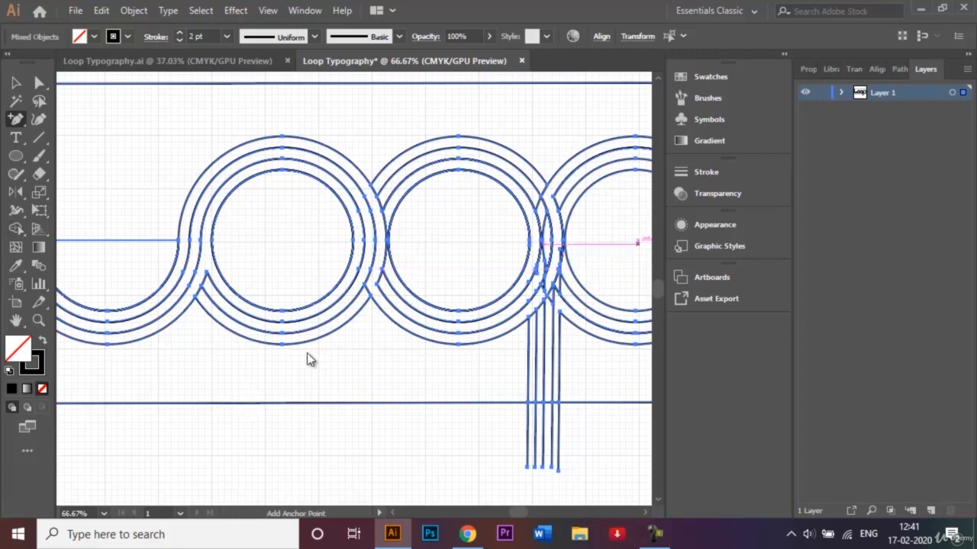
pyautogui.hotkey('ctrl', '+')
pyautogui.hotkey('ctrl', '+')
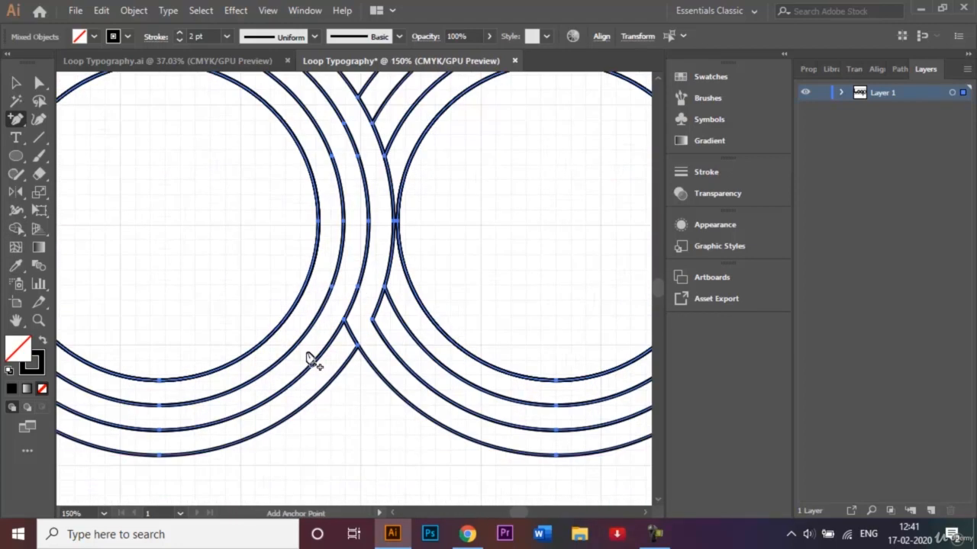
pyautogui.hscroll(9, 308, 354)
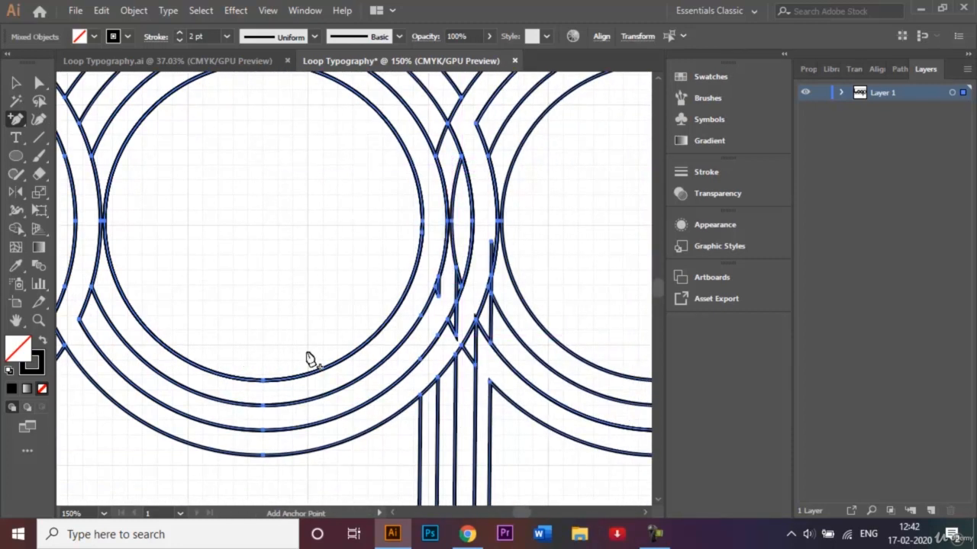
pyautogui.hotkey('shift', 'm')
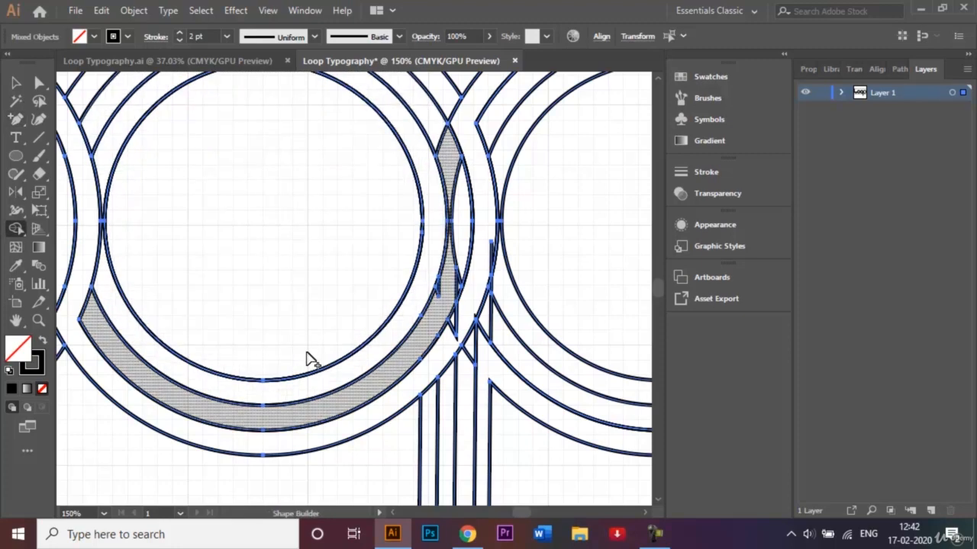
pyautogui.moveTo(454, 154); pyautogui.dragTo(463, 193)
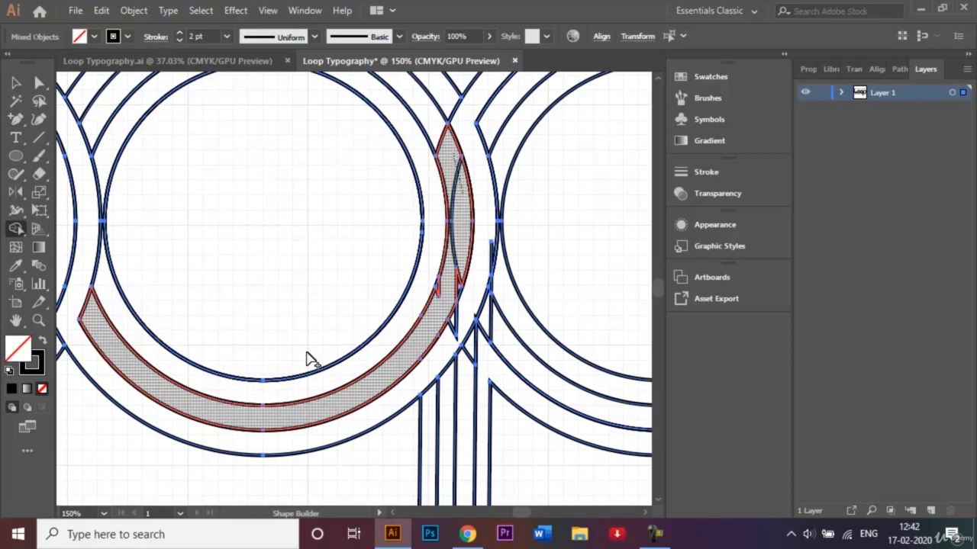
pyautogui.moveTo(456, 245); pyautogui.dragTo(456, 256)
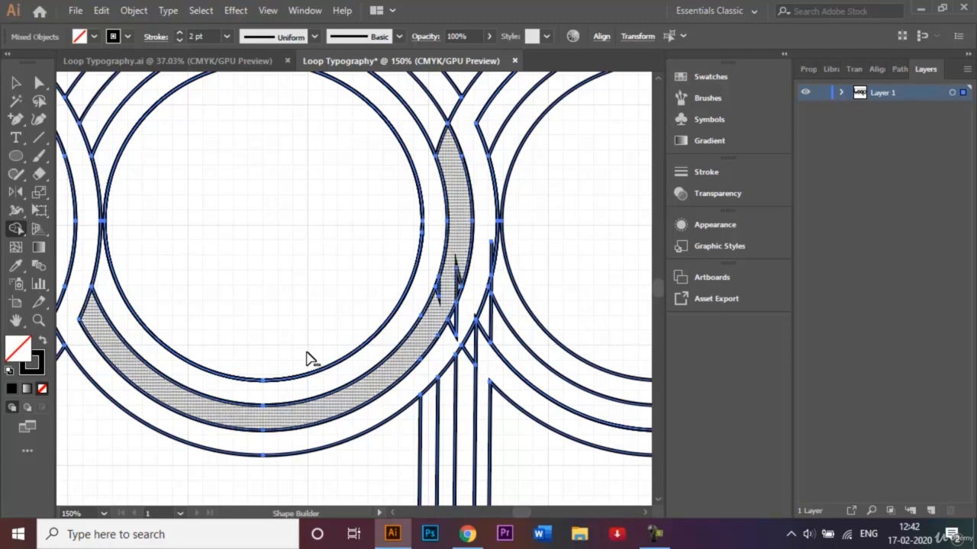
# - Remove the leftover stem line segments inside the overlap of the second and third circle sets with Shape Builder
pyautogui.keyDown('alt'); pyautogui.click(457, 278); pyautogui.keyUp('alt')
pyautogui.keyDown('alt'); pyautogui.click(454, 321); pyautogui.keyUp('alt')
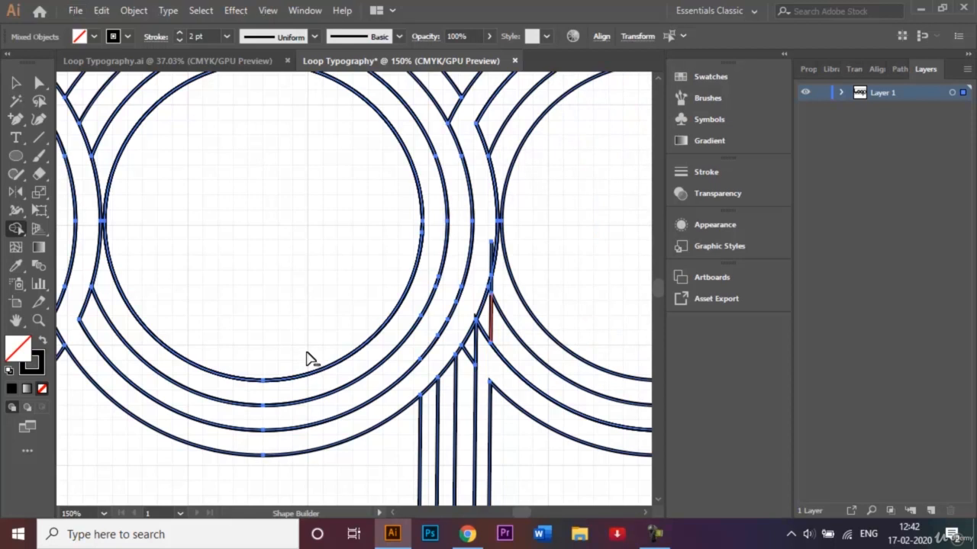
pyautogui.keyDown('alt'); pyautogui.click(491, 317); pyautogui.keyUp('alt')
pyautogui.keyDown('alt'); pyautogui.click(474, 341); pyautogui.keyUp('alt')
pyautogui.keyDown('alt'); pyautogui.click(469, 356); pyautogui.keyUp('alt')
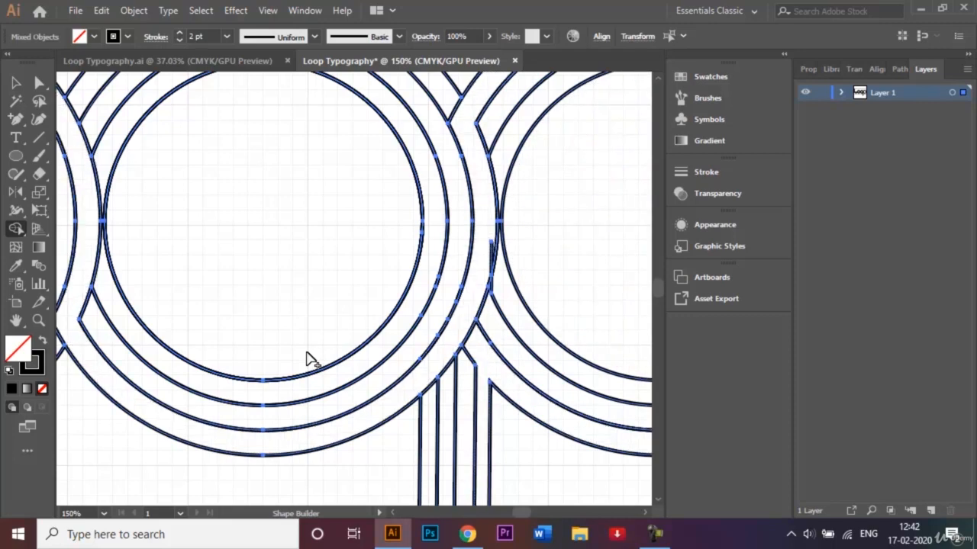
pyautogui.keyDown('alt'); pyautogui.click(490, 257); pyautogui.keyUp('alt')
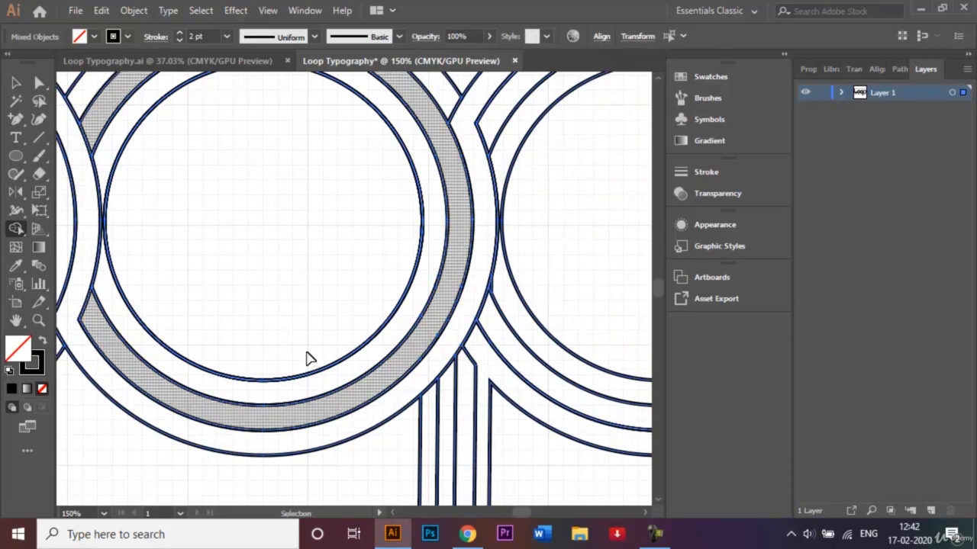
# - Deselect all artwork and delete the closed half-circle shape inside the L's curve
pyautogui.hotkey('ctrl', '0')
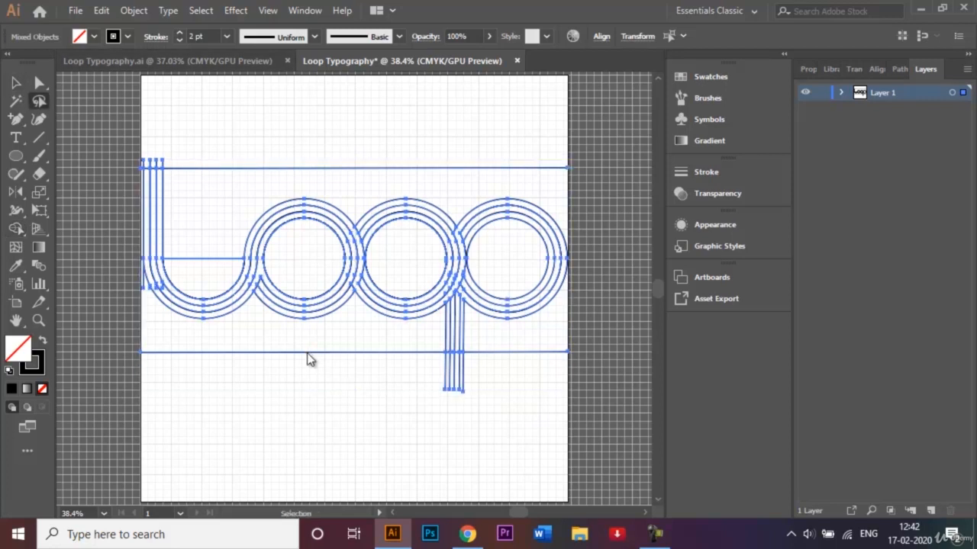
pyautogui.press('q')
pyautogui.hotkey('ctrl', 'shift', 'a')
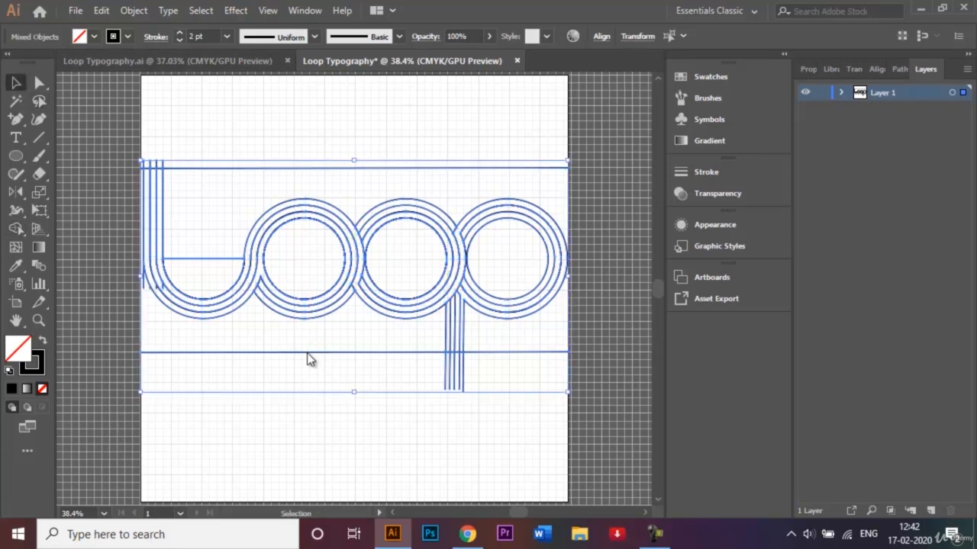
pyautogui.hotkey('shift', '`')
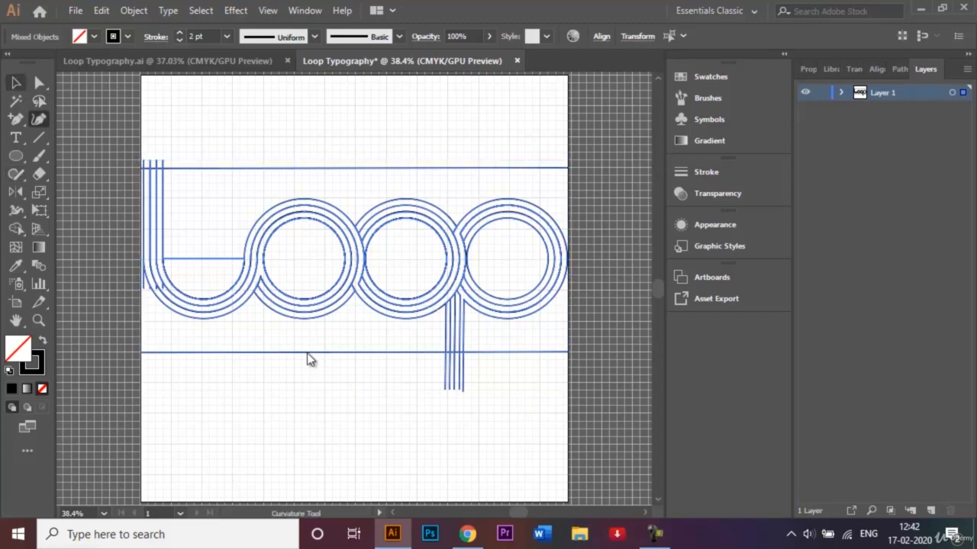
pyautogui.press('v')
pyautogui.hotkey('ctrl', 'shift', 'a')
pyautogui.click(218, 258)
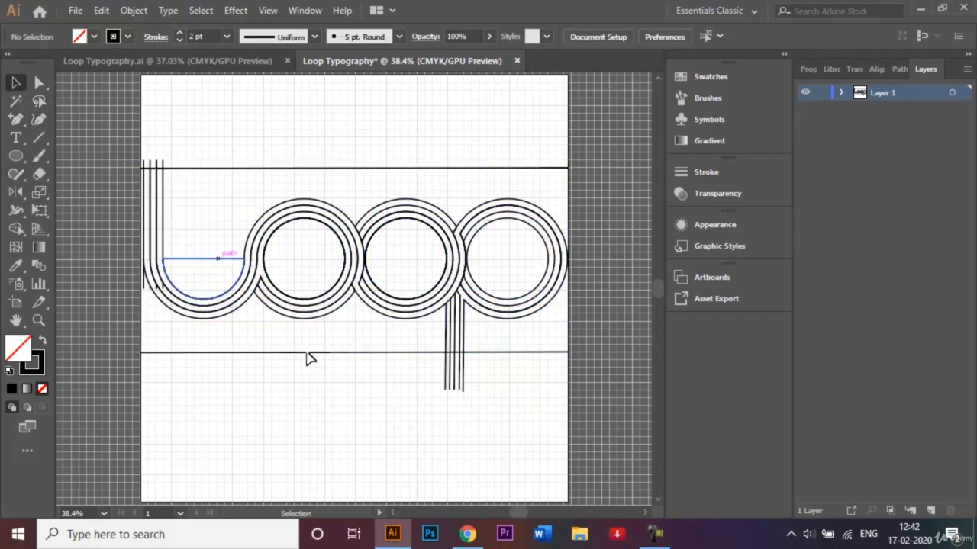
pyautogui.press('Delete')
pyautogui.click(218, 259)
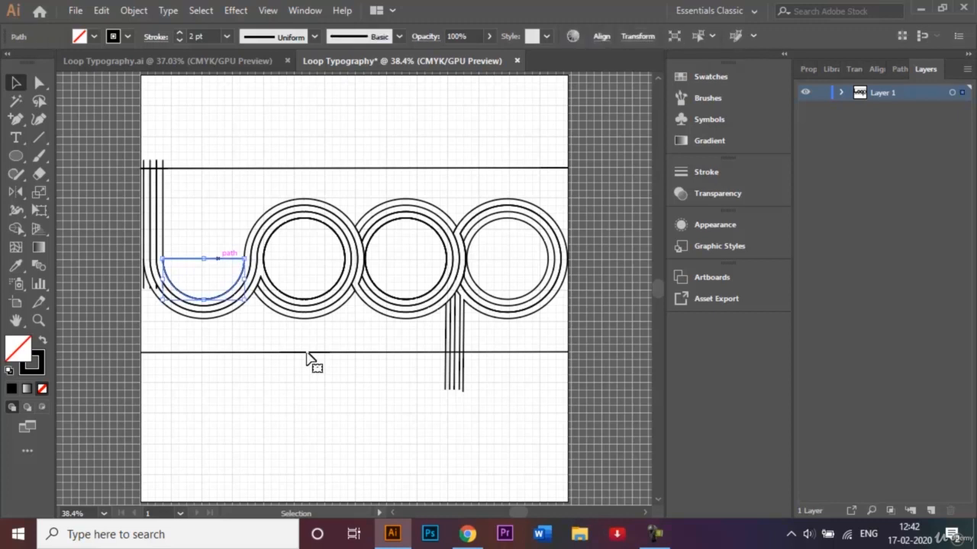
pyautogui.press('Delete')
pyautogui.hotkey('ctrl', 'z')
pyautogui.press('Delete')
pyautogui.hotkey('ctrl', 'z')
pyautogui.press('Delete')
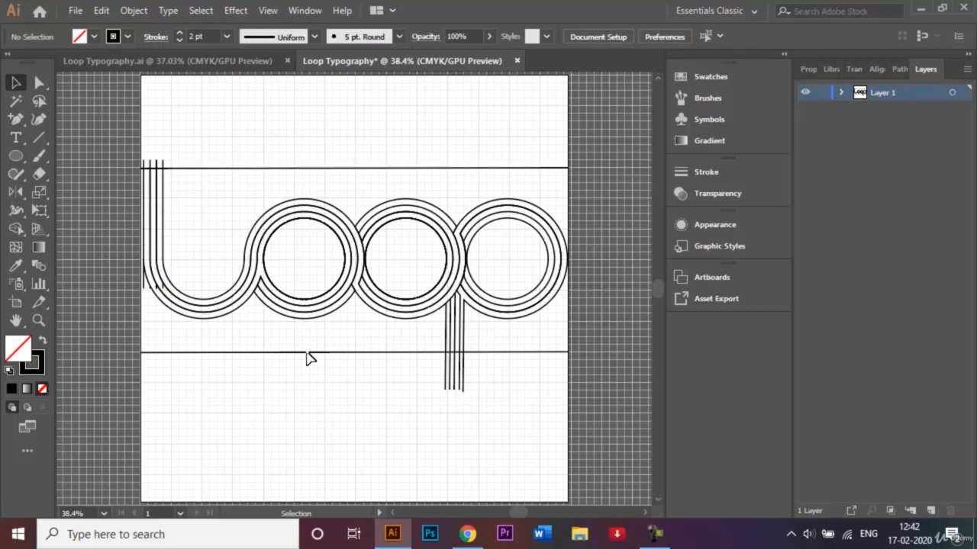
# - Select the L artwork and trim the leftover stem line ends over its curve with Shape Builder, undoing any removal of its outermost band
pyautogui.moveTo(114, 123); pyautogui.dragTo(188, 335)
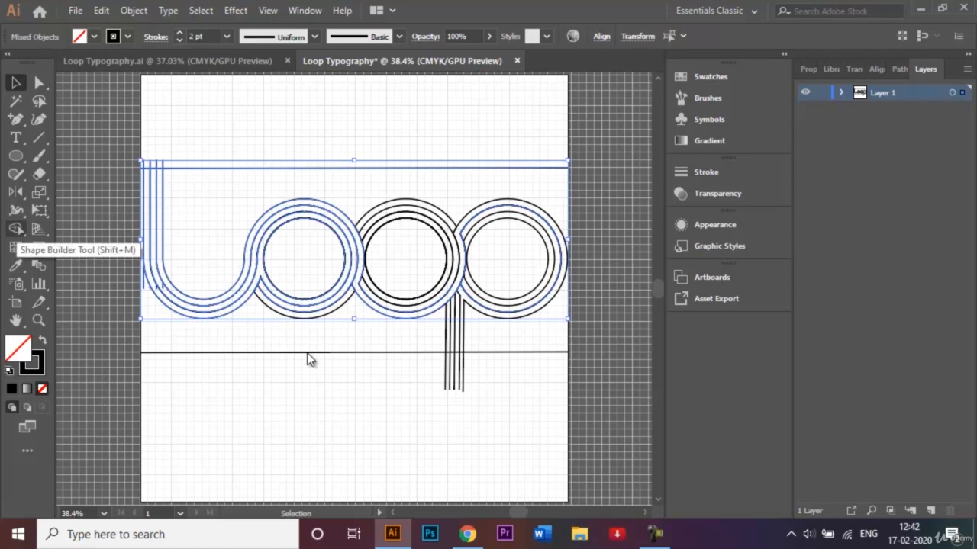
pyautogui.hotkey('shift', 'm')
pyautogui.hotkey('ctrl', '+')
pyautogui.hotkey('ctrl', '+')
pyautogui.hotkey('ctrl', '+')
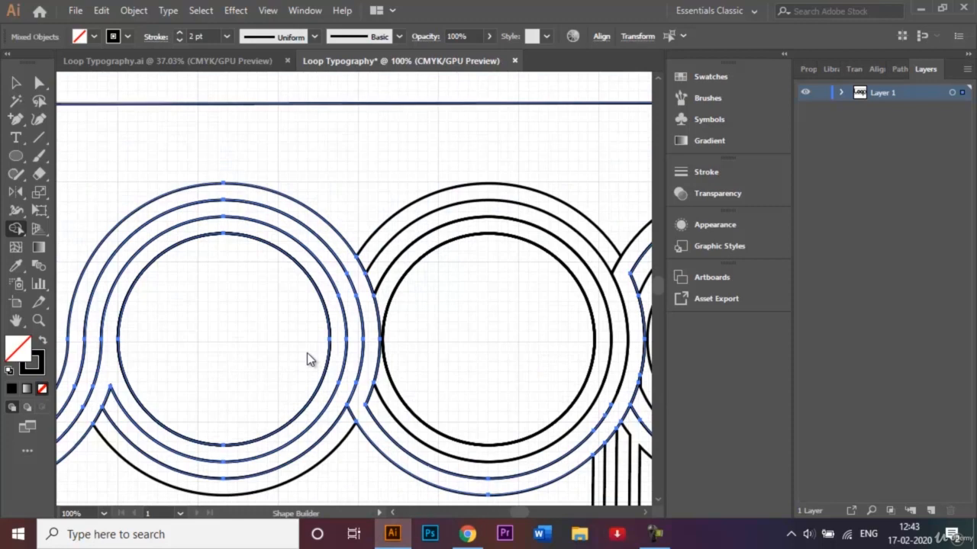
pyautogui.hscroll(-5, 309, 360)
pyautogui.hscroll(-1, 309, 359)
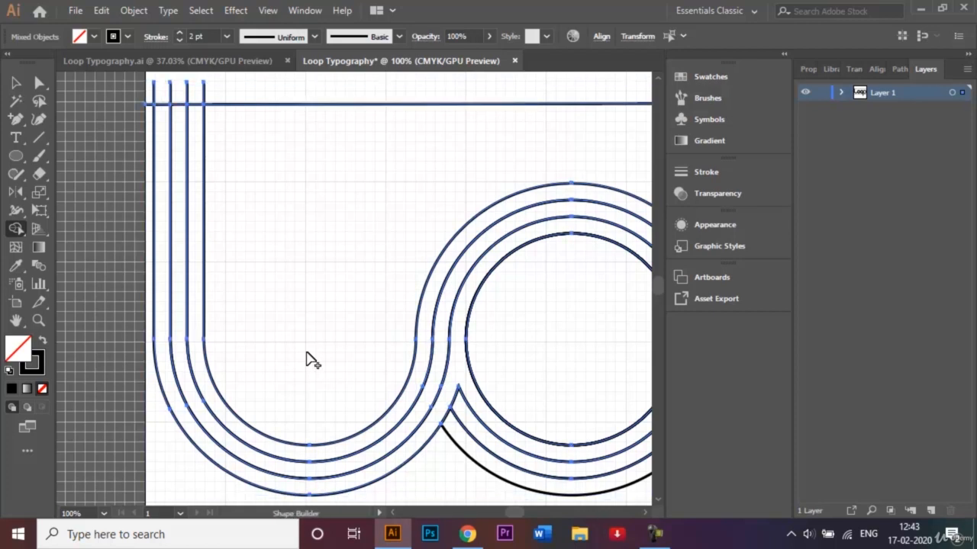
pyautogui.keyDown('alt'); pyautogui.click(307, 353); pyautogui.keyUp('alt')
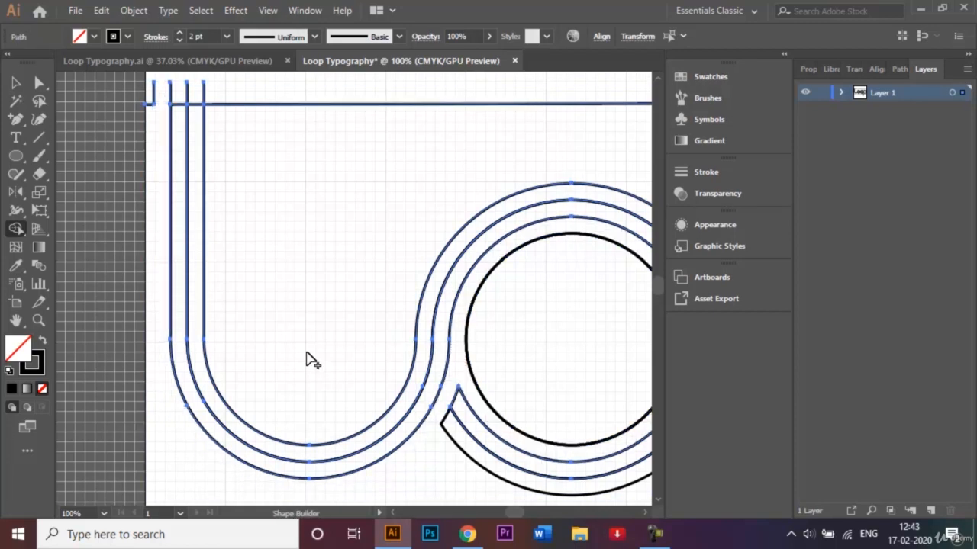
pyautogui.hotkey('ctrl', 'z')
pyautogui.press('v')
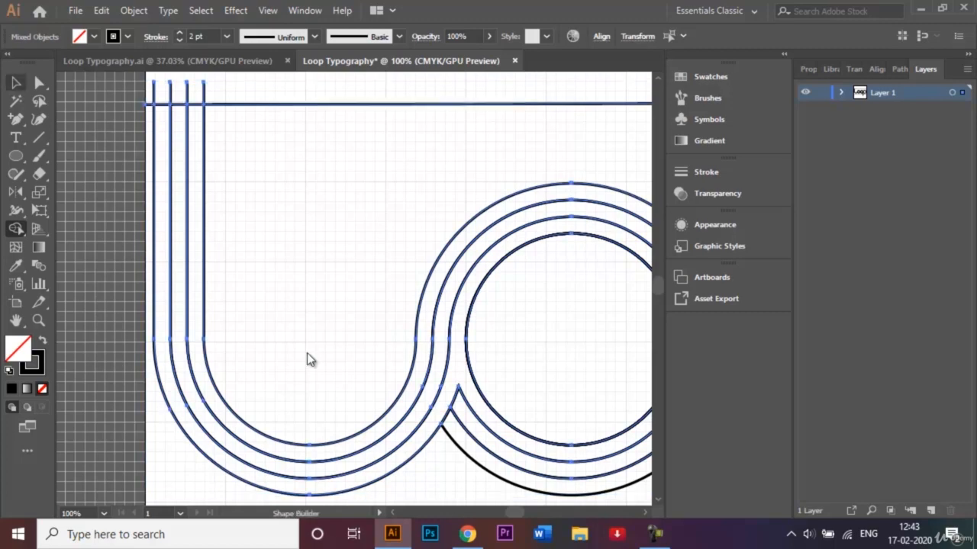
pyautogui.click(309, 358)
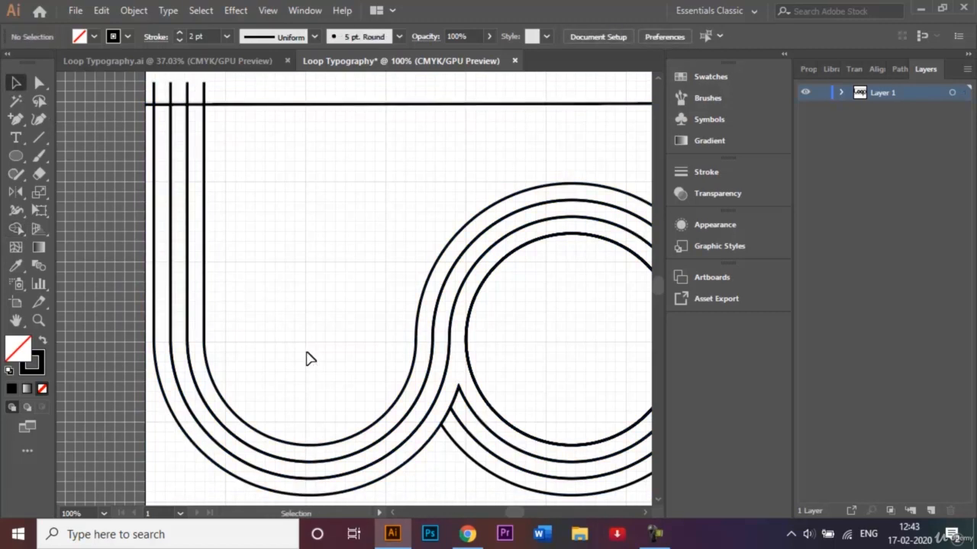
# - Move the upper horizontal line segment beside the L's stem slightly upward and deselect it
pyautogui.hotkey('ctrl', '0')
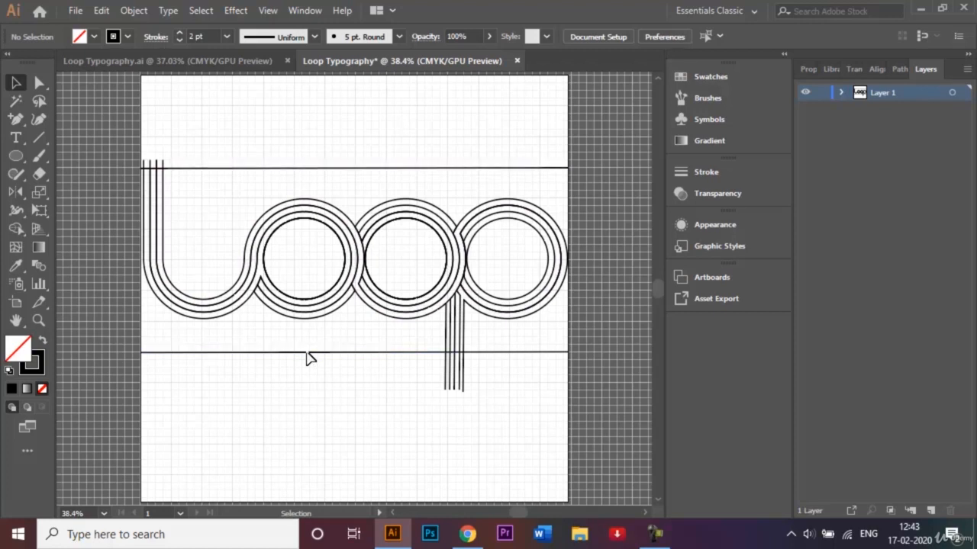
pyautogui.moveTo(365, 167); pyautogui.dragTo(365, 162)
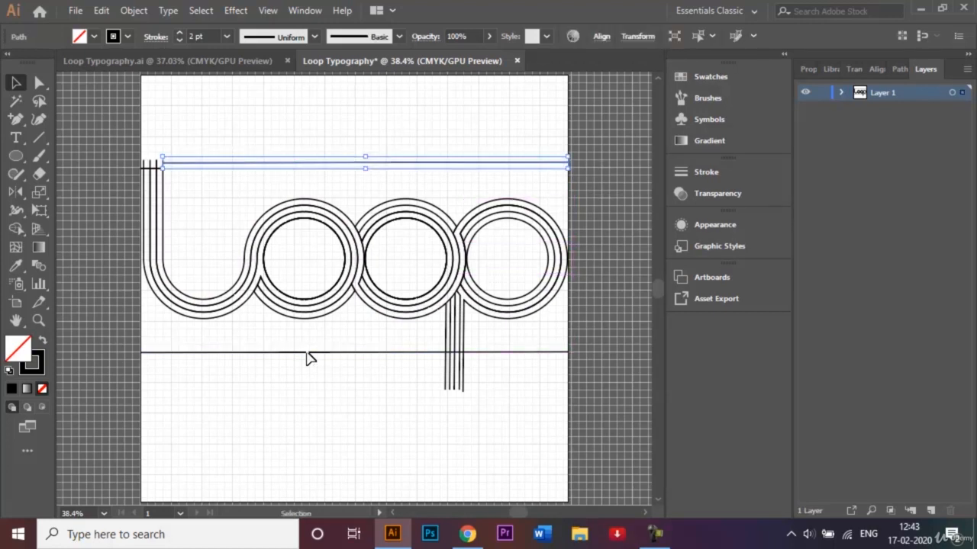
pyautogui.hotkey('ctrl', 'shift', 'a')
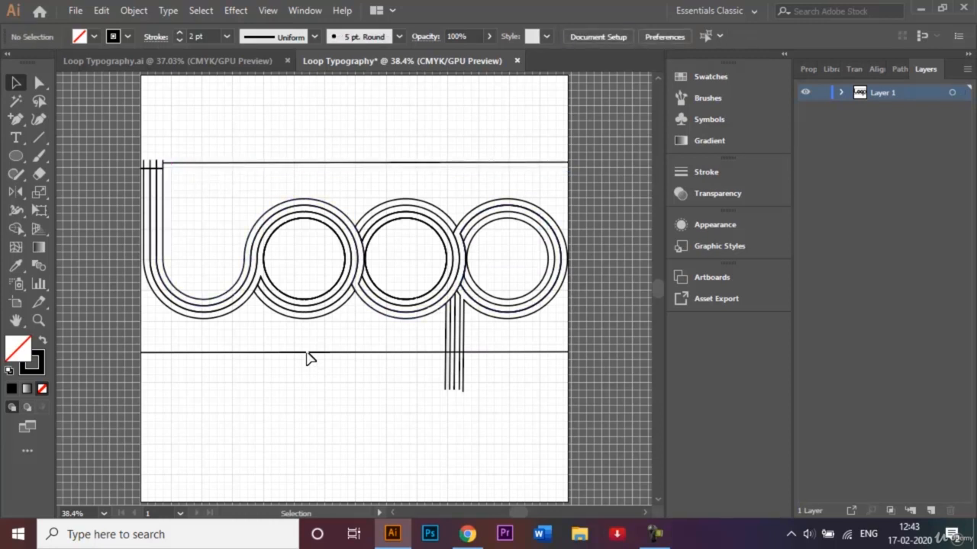
# - Shift the upper horizontal line so it caps the top ends of the L's stem, and deselect it
pyautogui.moveTo(214, 162); pyautogui.dragTo(193, 159)
pyautogui.press('e')
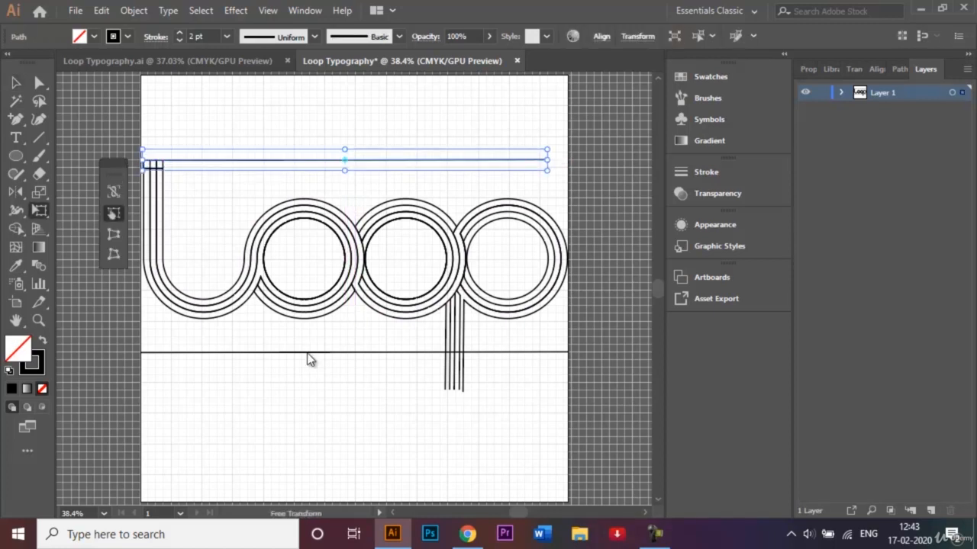
pyautogui.press('v')
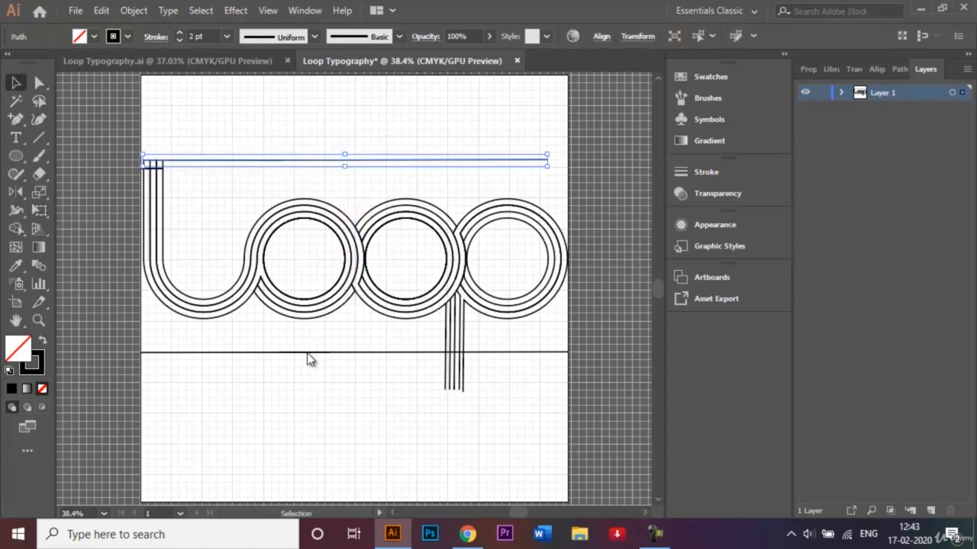
pyautogui.click(308, 359)
pyautogui.hotkey('ctrl', 'z')
pyautogui.hotkey('ctrl', 'z')
pyautogui.rightClick(308, 360)
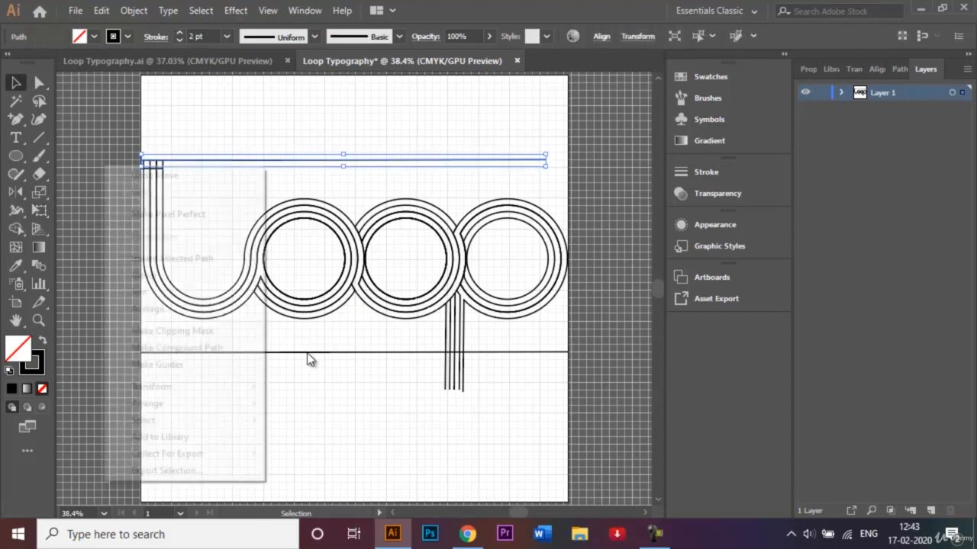
pyautogui.click(309, 360)
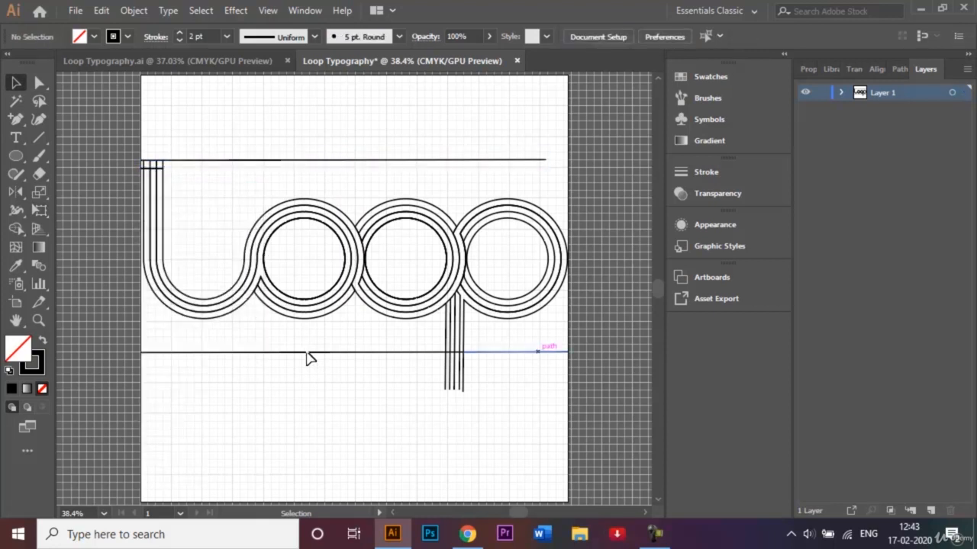
# - Lower the lower line's right segment to the bottom ends of the p's stem and trim the excess horizontal lines with Shape Builder
pyautogui.moveTo(538, 351); pyautogui.dragTo(543, 390)
pyautogui.hotkey('ctrl', 'shift', 'a')
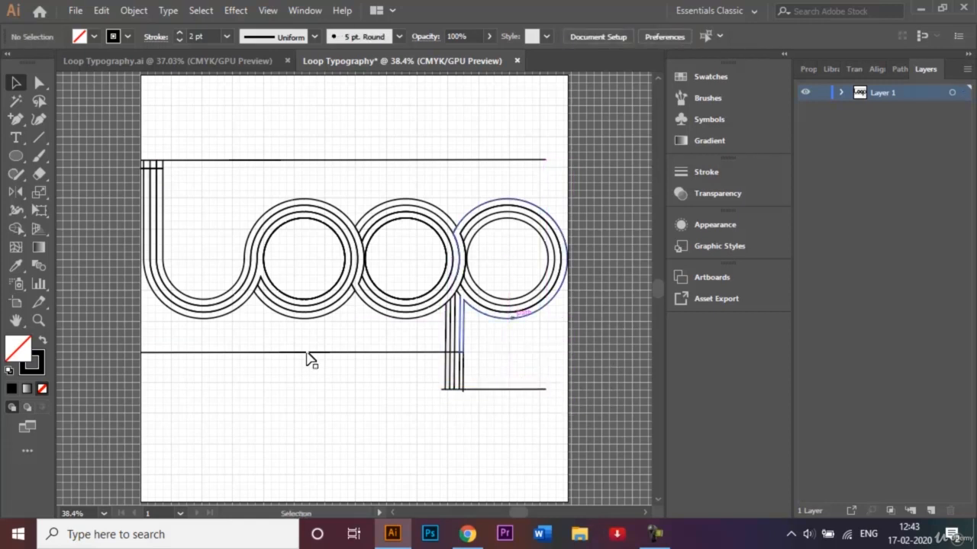
pyautogui.hotkey('ctrl', 'a')
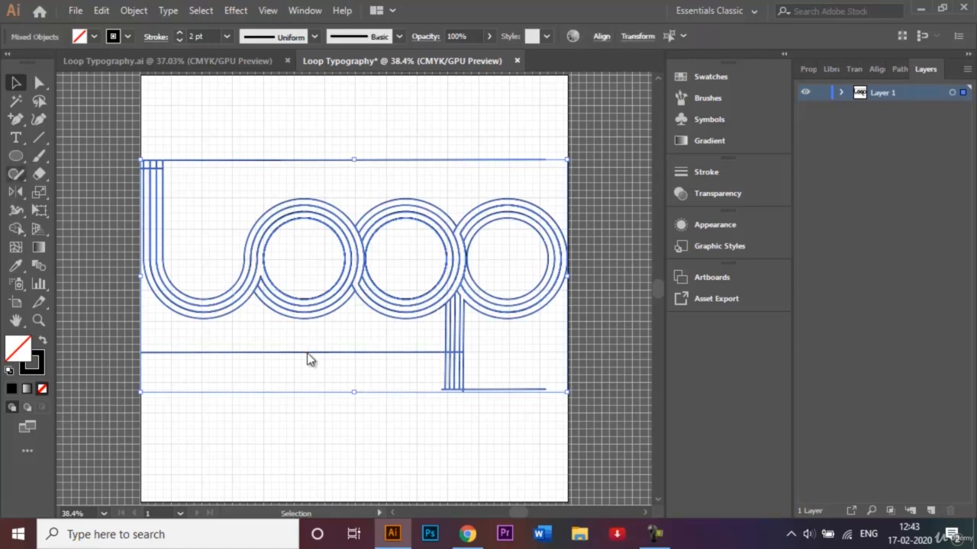
pyautogui.hotkey('shift', 'm')
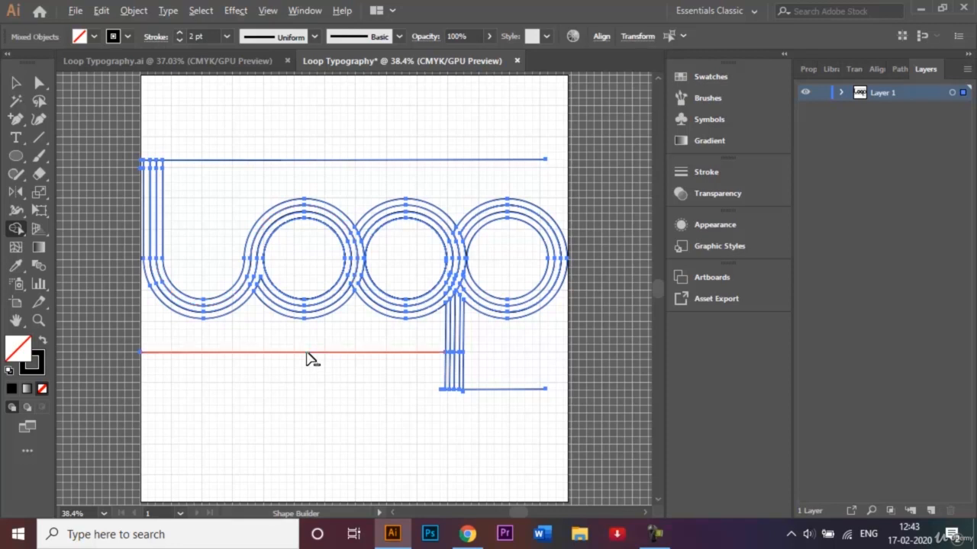
pyautogui.keyDown('alt'); pyautogui.click(306, 353); pyautogui.keyUp('alt')
pyautogui.keyDown('alt'); pyautogui.click(503, 389); pyautogui.keyUp('alt')
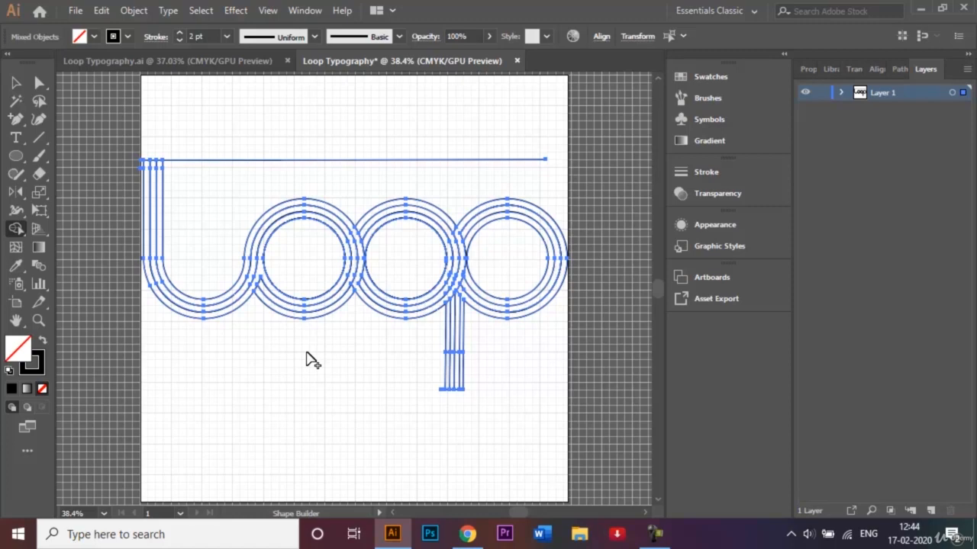
pyautogui.keyDown('alt'); pyautogui.click(309, 360); pyautogui.keyUp('alt')
# - Trim the line stub beside the p stem's bottom end and the four line segments crossing the stem with Shape Builder
pyautogui.hotkey('ctrl', '=')
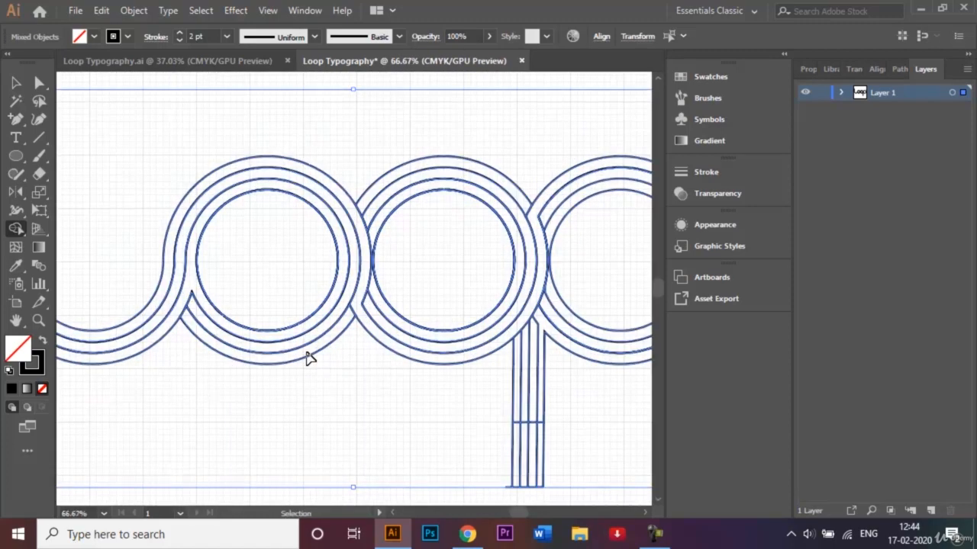
pyautogui.hotkey('ctrl', '=')
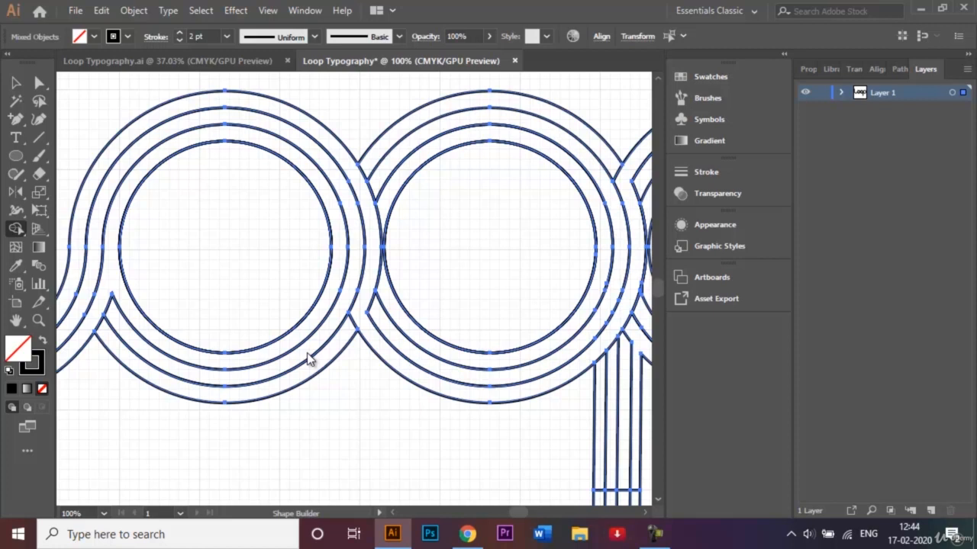
pyautogui.scroll(-5, 309, 360)
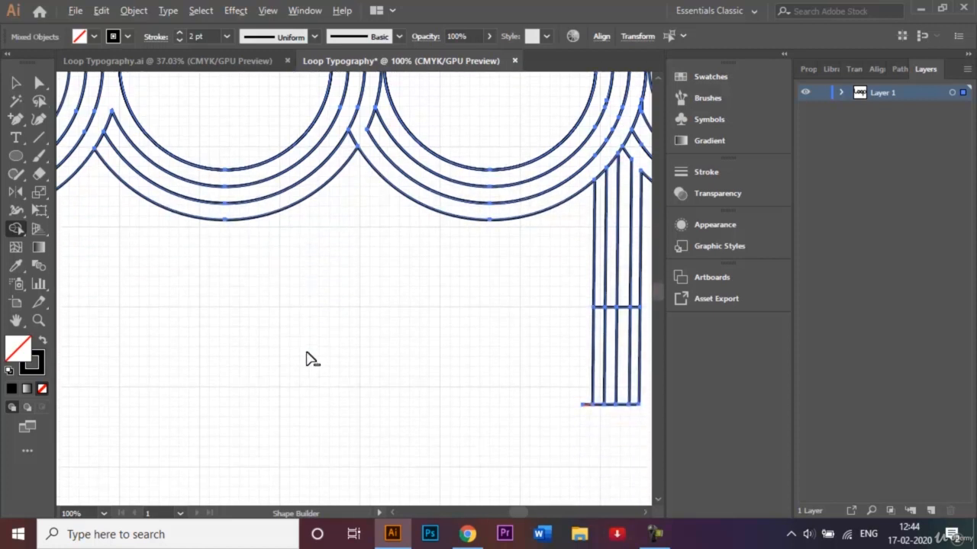
pyautogui.keyDown('alt'); pyautogui.click(587, 405); pyautogui.keyUp('alt')
pyautogui.keyDown('alt'); pyautogui.click(599, 308); pyautogui.keyUp('alt')
pyautogui.keyDown('alt'); pyautogui.click(610, 307); pyautogui.keyUp('alt')
pyautogui.keyDown('alt'); pyautogui.click(623, 307); pyautogui.keyUp('alt')
pyautogui.keyDown('alt'); pyautogui.click(633, 307); pyautogui.keyUp('alt')
pyautogui.hotkey('ctrl', '0')
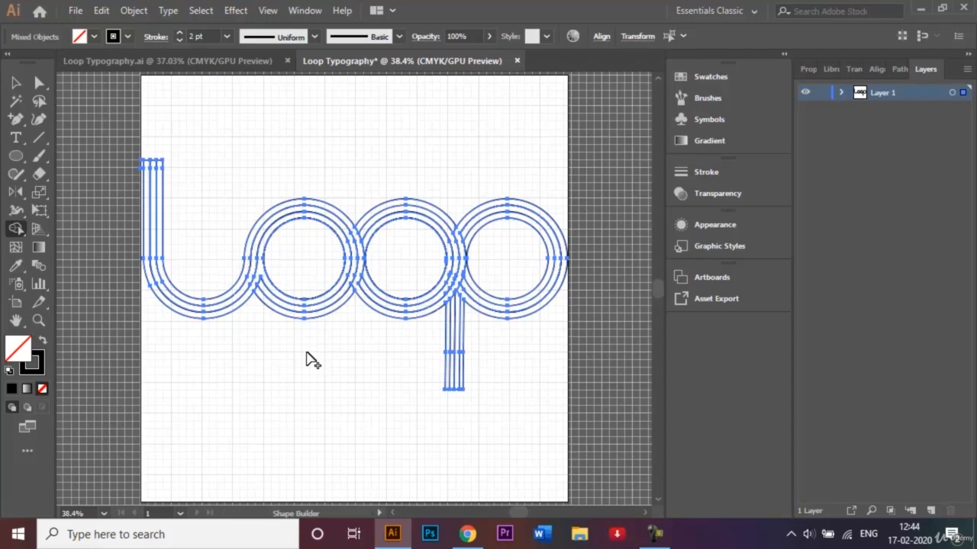
# - Fill the band along the L stem's inner side, over the first circle and around the other letters with red using Shape Builder
pyautogui.click(94, 36)
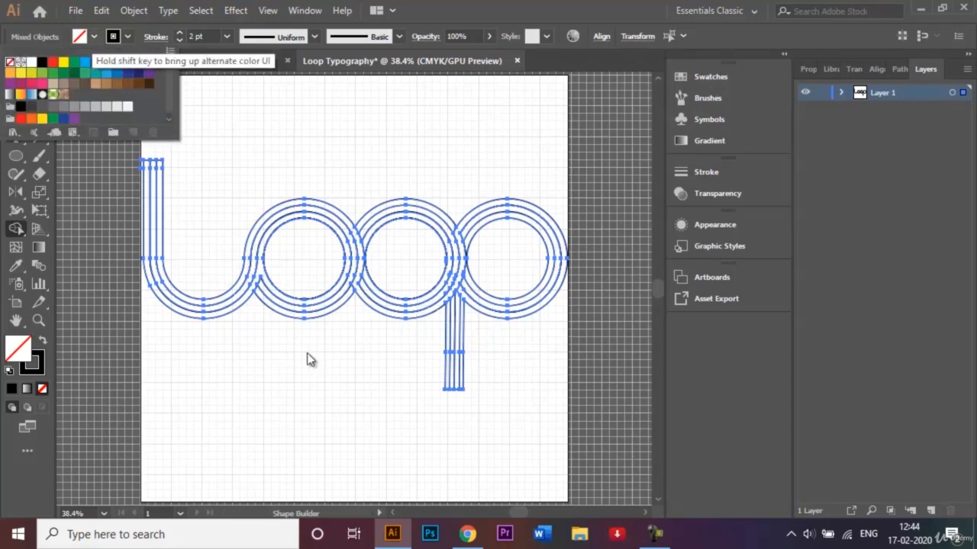
pyautogui.click(53, 62)
pyautogui.press('Escape')
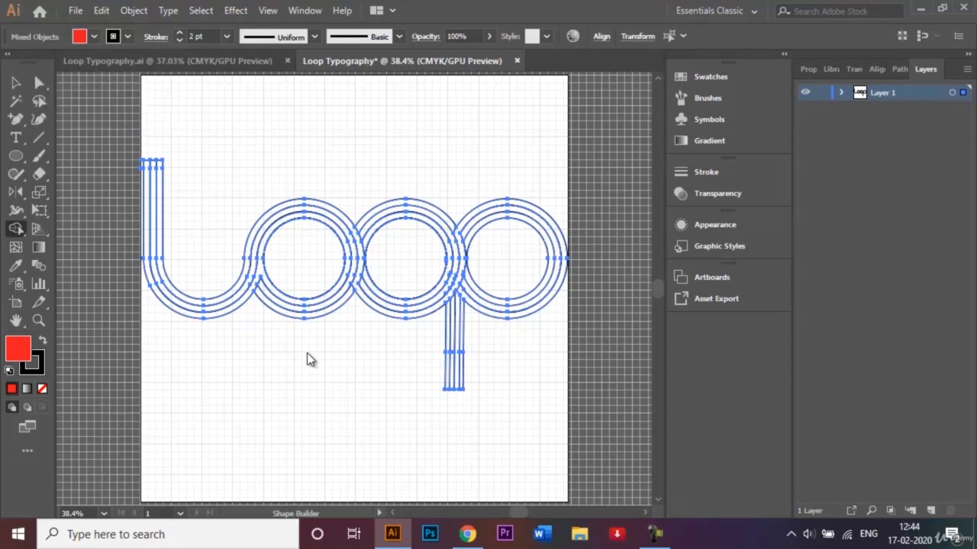
pyautogui.click(159, 221)
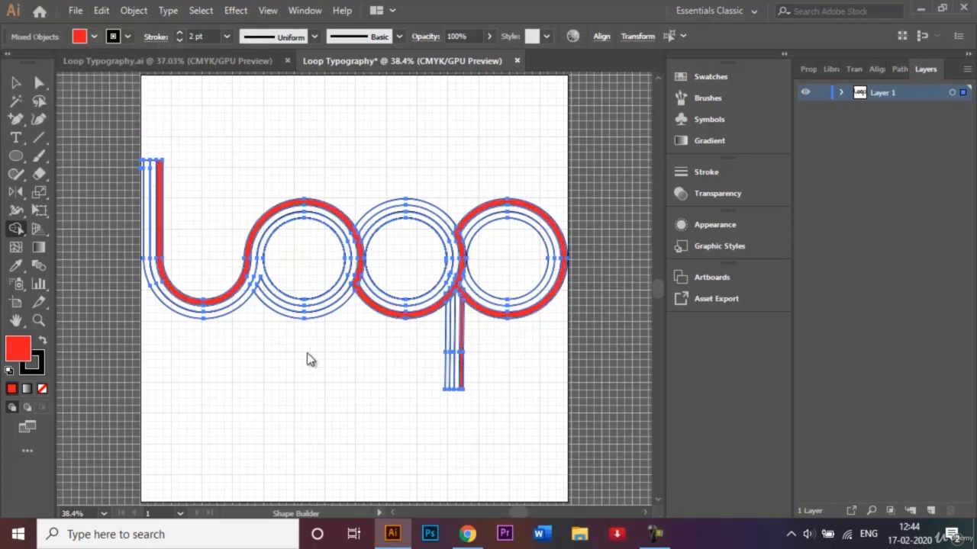
# - Fill the middle band of the L, all three circles and the adjoining p stem stripe with yellow using Shape Builder
pyautogui.click(94, 36)
pyautogui.click(63, 62)
pyautogui.click(74, 132)
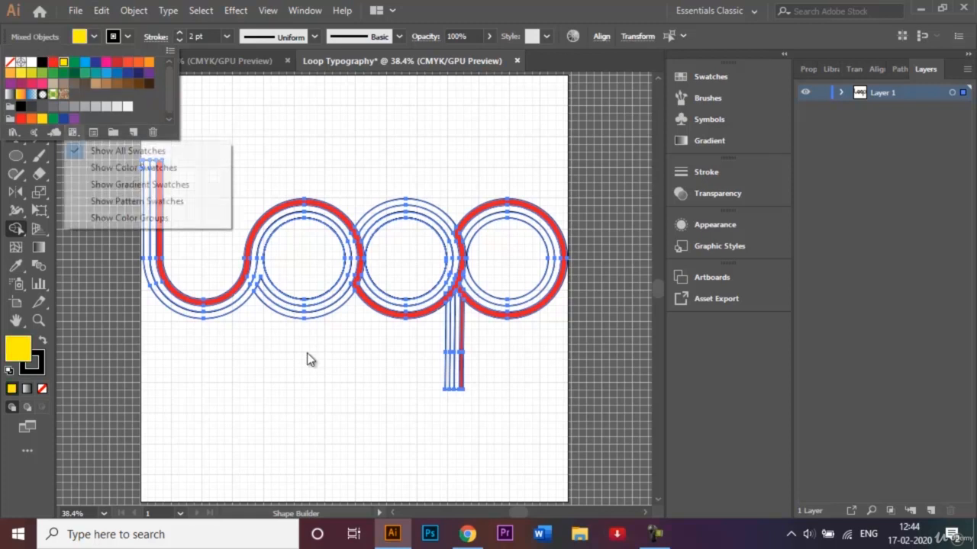
pyautogui.click(311, 360)
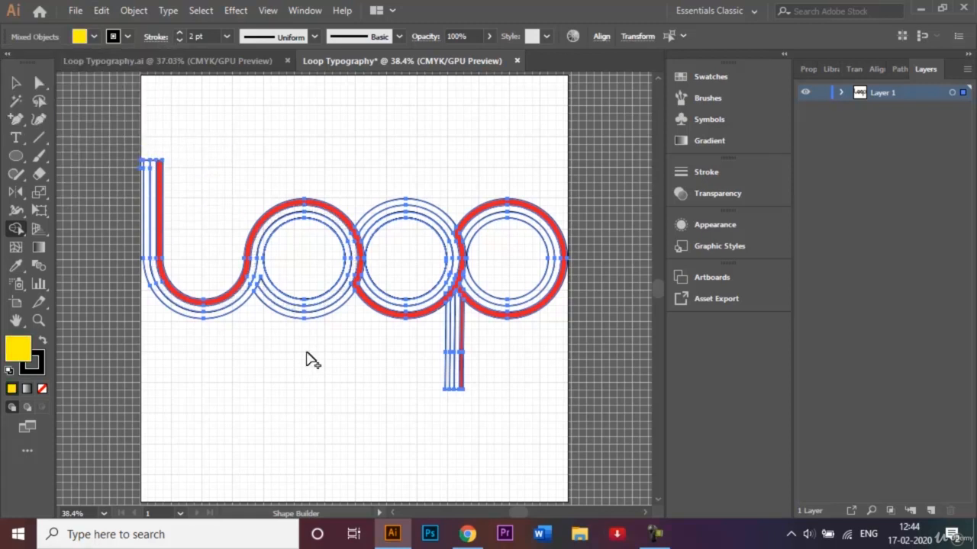
pyautogui.click(305, 308)
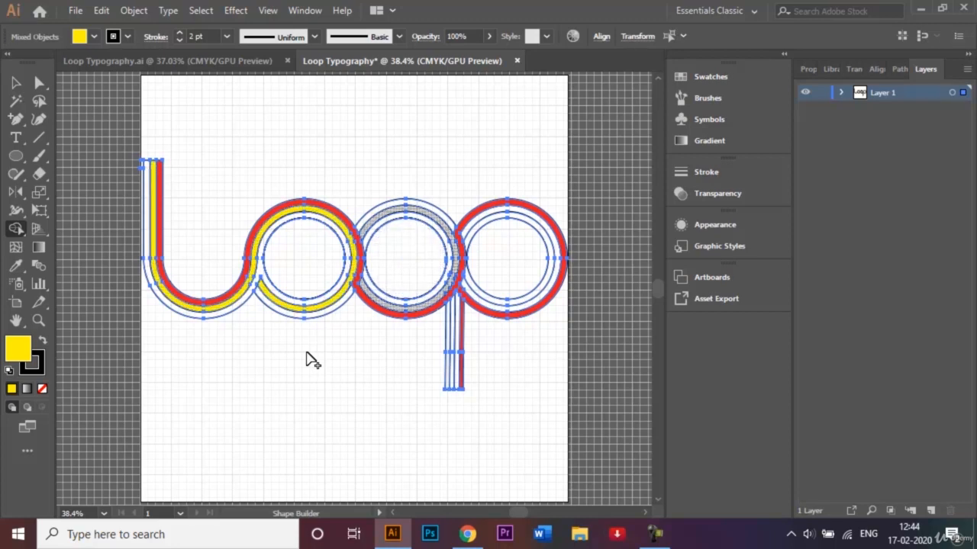
pyautogui.click(405, 309)
pyautogui.click(507, 308)
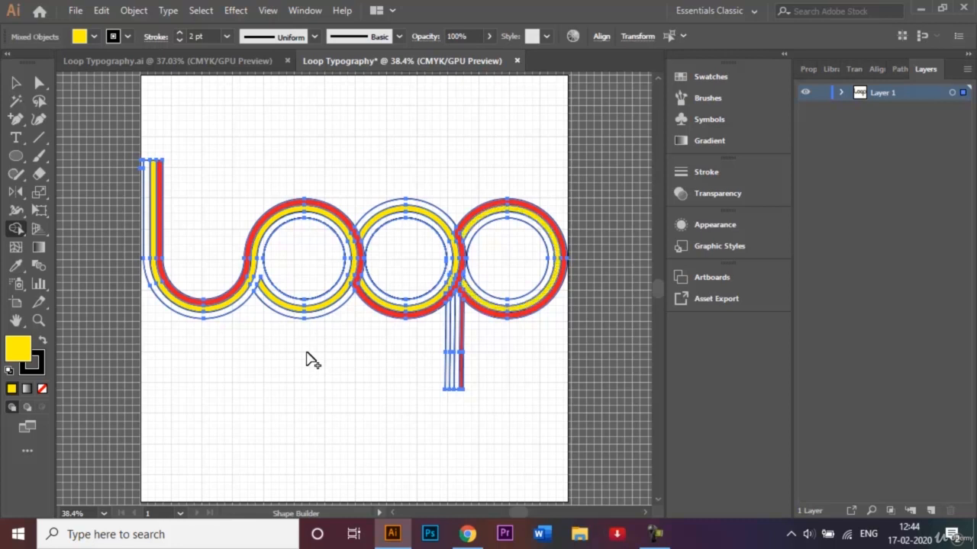
pyautogui.click(457, 344)
# - Fill the L's outer band, the innermost ring of all three circles and the p stem stripe beside yellow with green
pyautogui.click(93, 36)
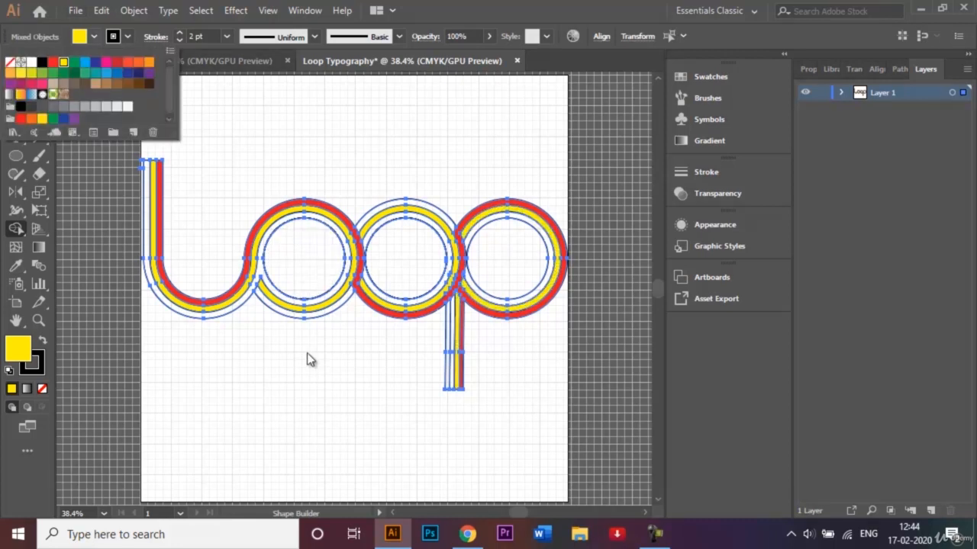
pyautogui.click(74, 61)
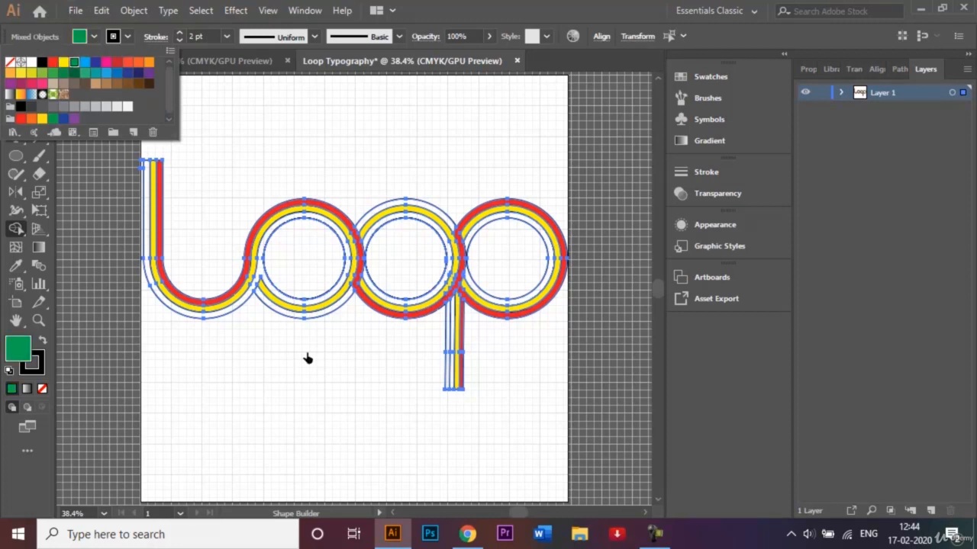
pyautogui.click(308, 358)
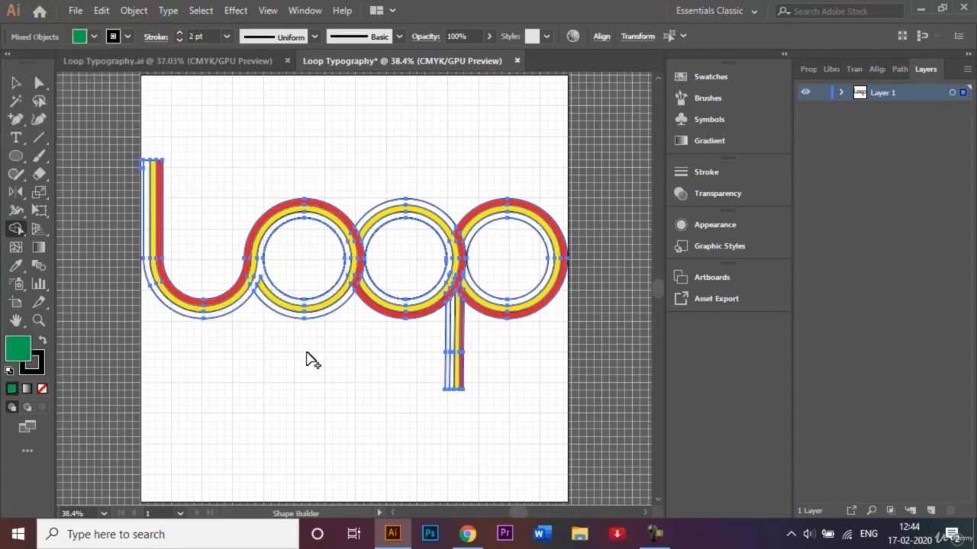
pyautogui.click(260, 282)
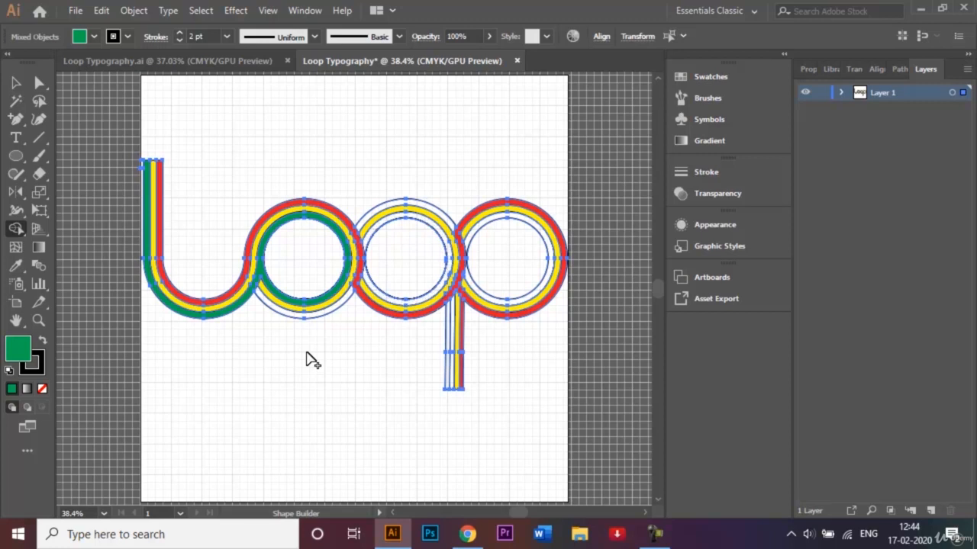
pyautogui.click(405, 215)
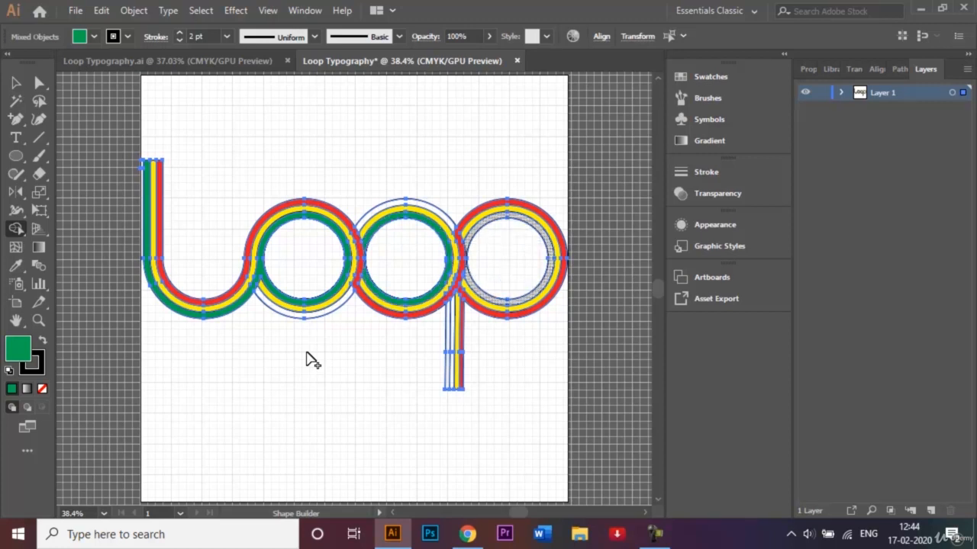
pyautogui.click(506, 215)
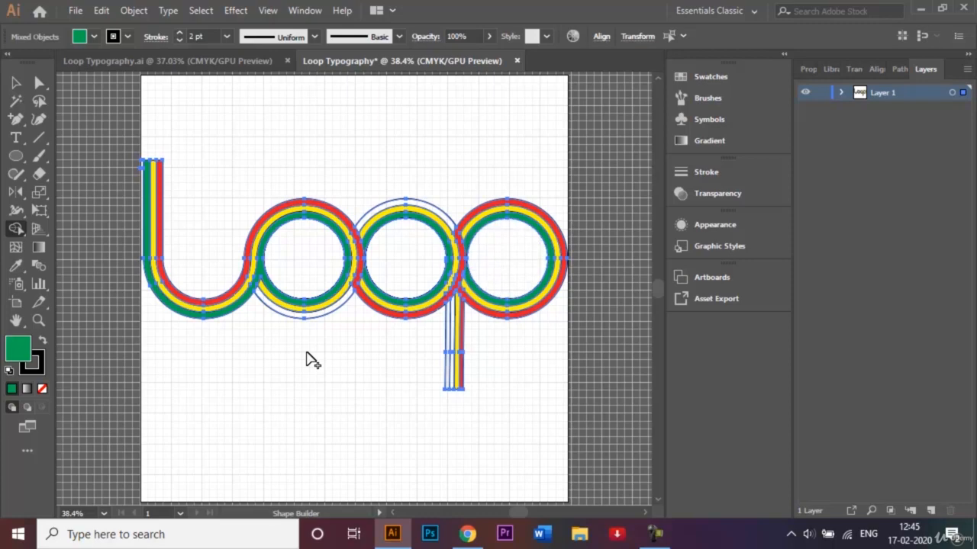
pyautogui.hotkey('ctrl', '+')
pyautogui.hotkey('ctrl', '+')
pyautogui.hotkey('ctrl', '+')
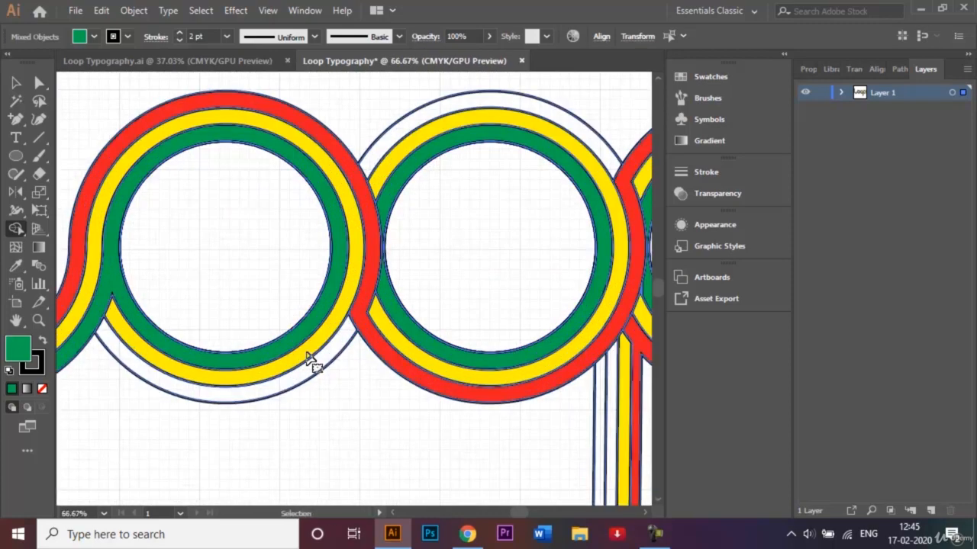
pyautogui.click(611, 424)
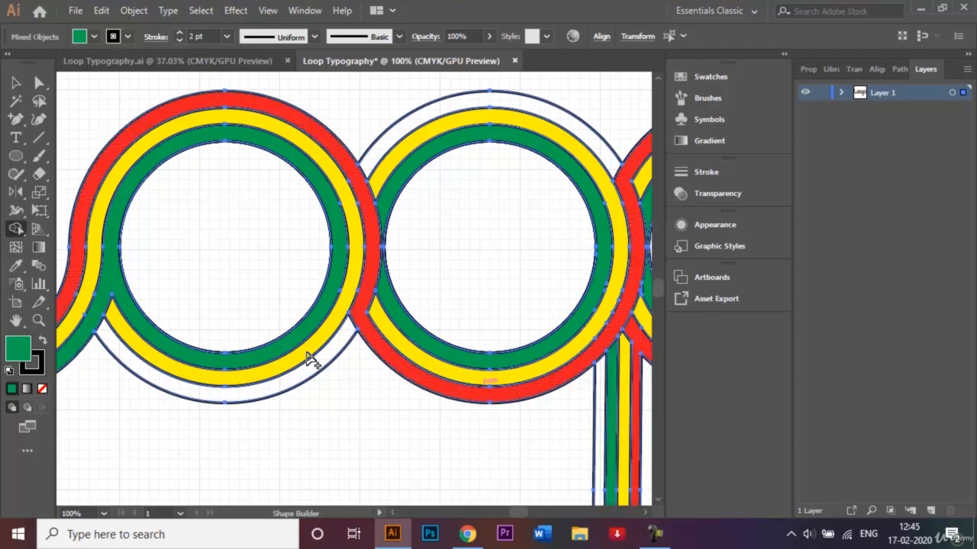
# - Fill the first circle's lower outer arc, the second circle's upper outer arc and the p stem's last unfilled stripe with blue
pyautogui.click(94, 36)
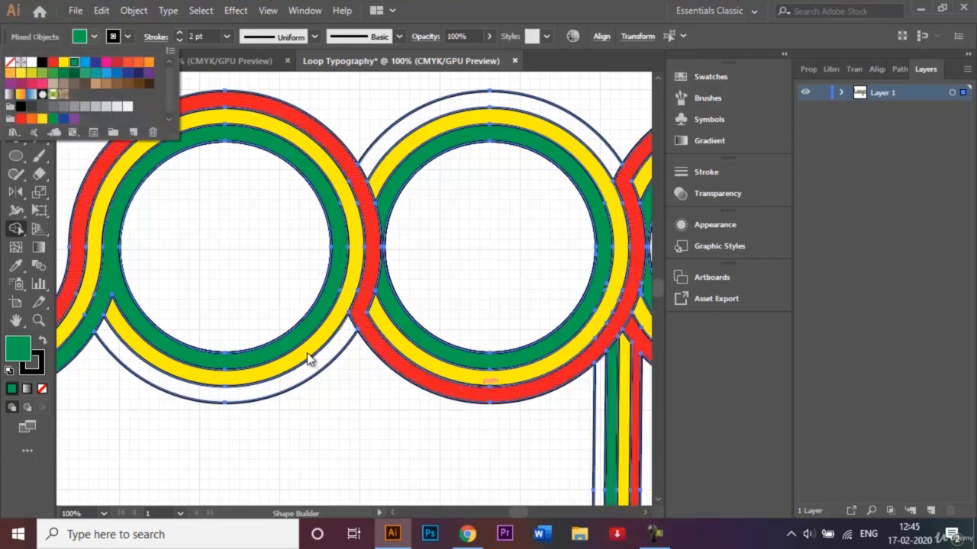
pyautogui.click(85, 62)
pyautogui.click(224, 395)
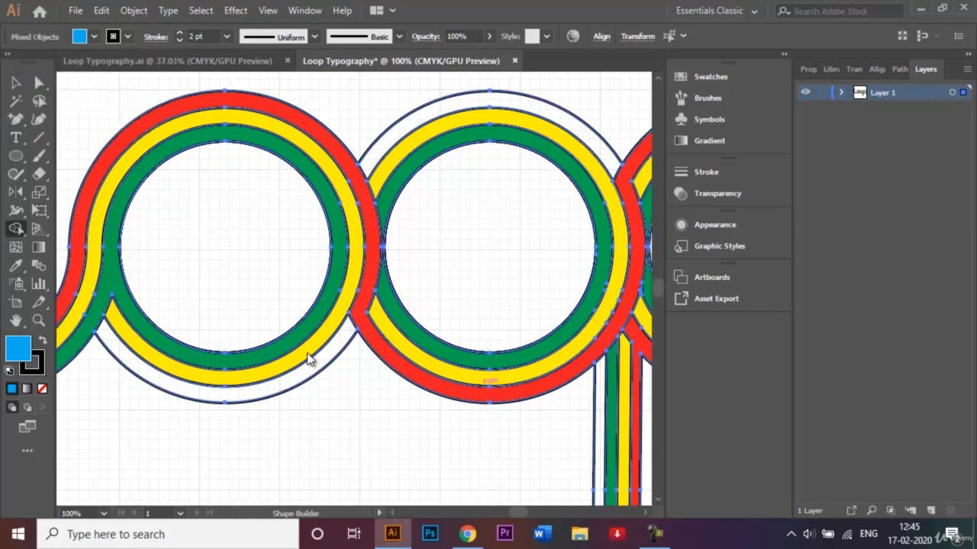
pyautogui.click(224, 394)
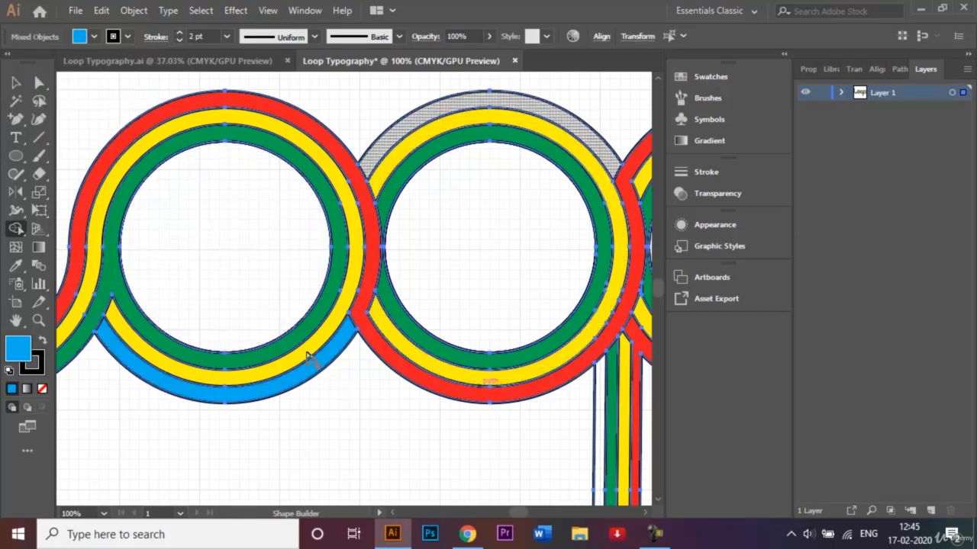
pyautogui.click(488, 97)
pyautogui.click(600, 427)
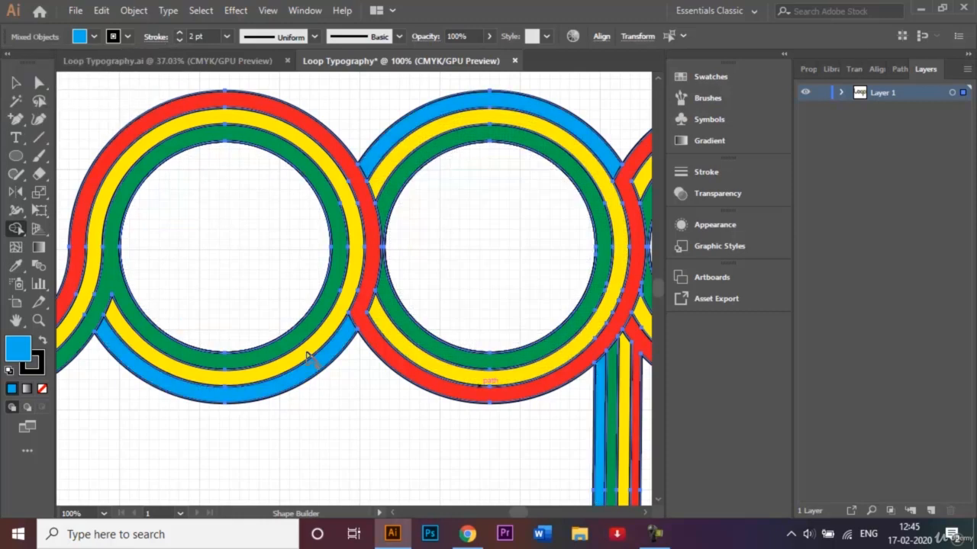
# - Deselect the artwork and check the coloured bands across the whole lettering
pyautogui.hotkey('ctrl', '0')
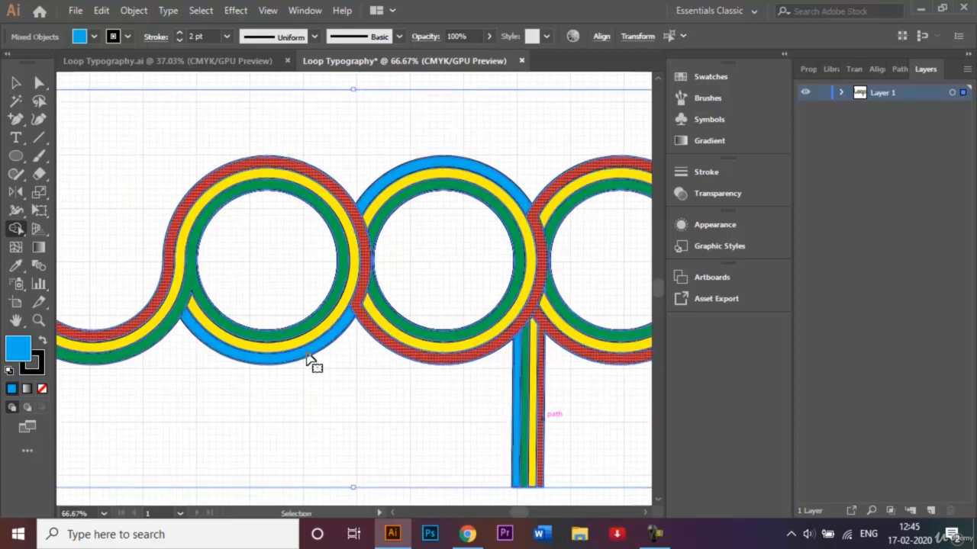
pyautogui.hotkey('ctrl', '+')
pyautogui.press('v')
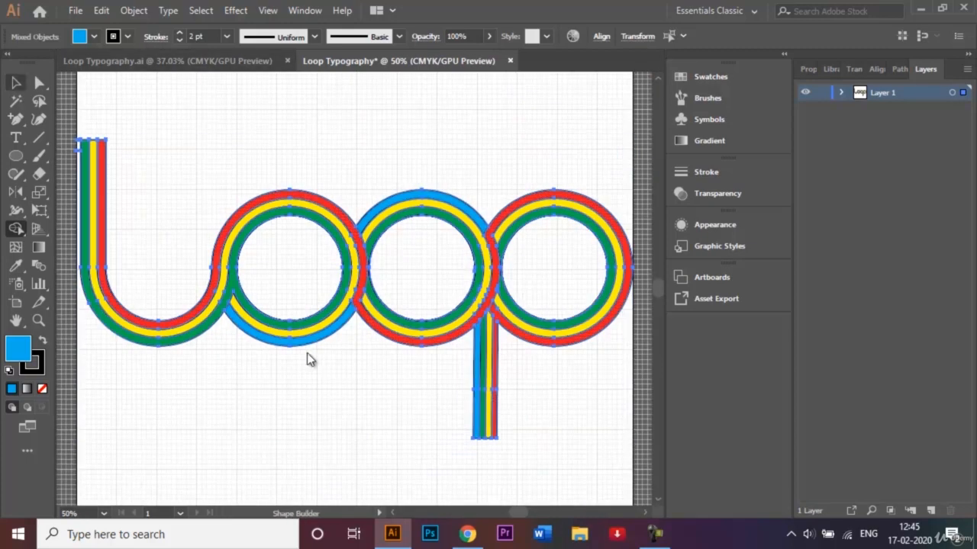
pyautogui.click(310, 360)
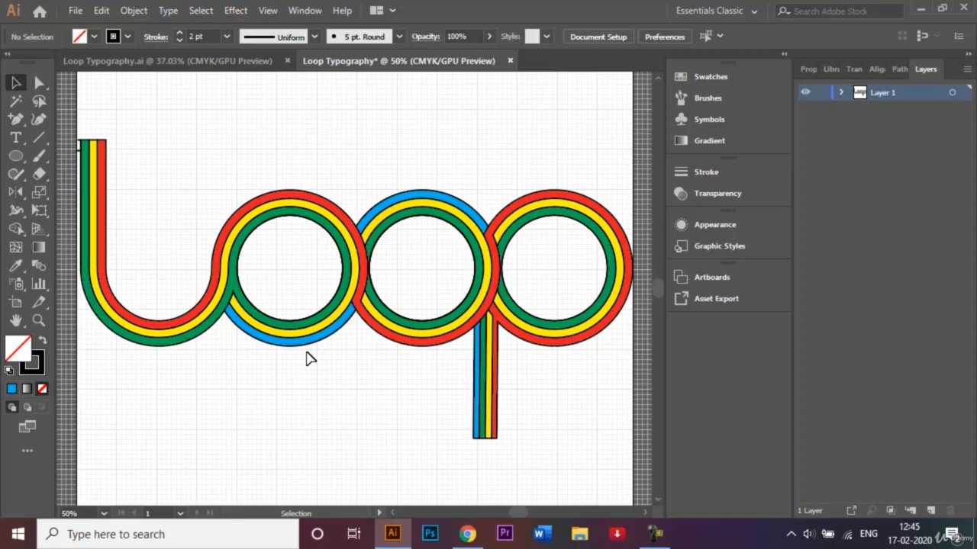
pyautogui.hscroll(1, 307, 353)
pyautogui.hscroll(-1, 306, 353)
pyautogui.hotkey('ctrl', '0')
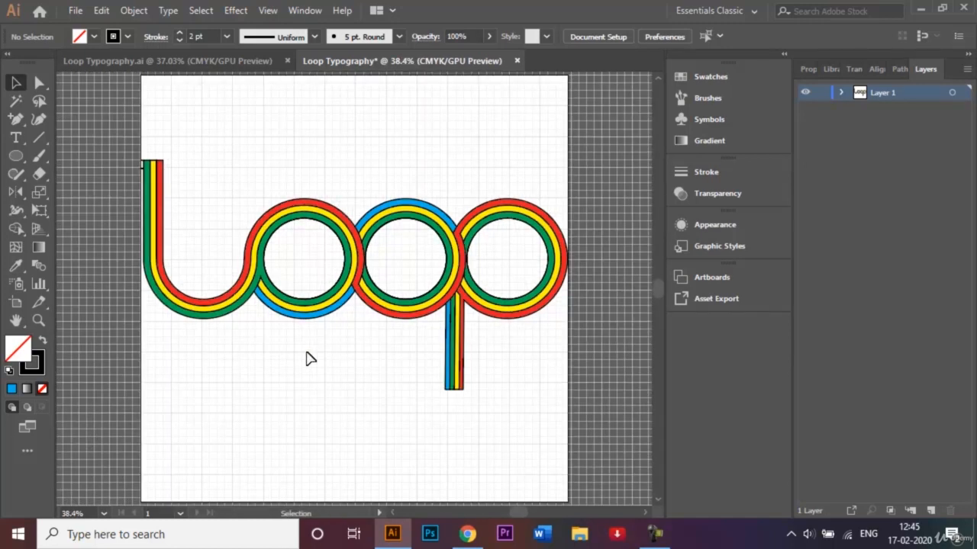
# - Remove the stroke from all of the lettering and hide the document grid
pyautogui.hotkey('ctrl', 'a')
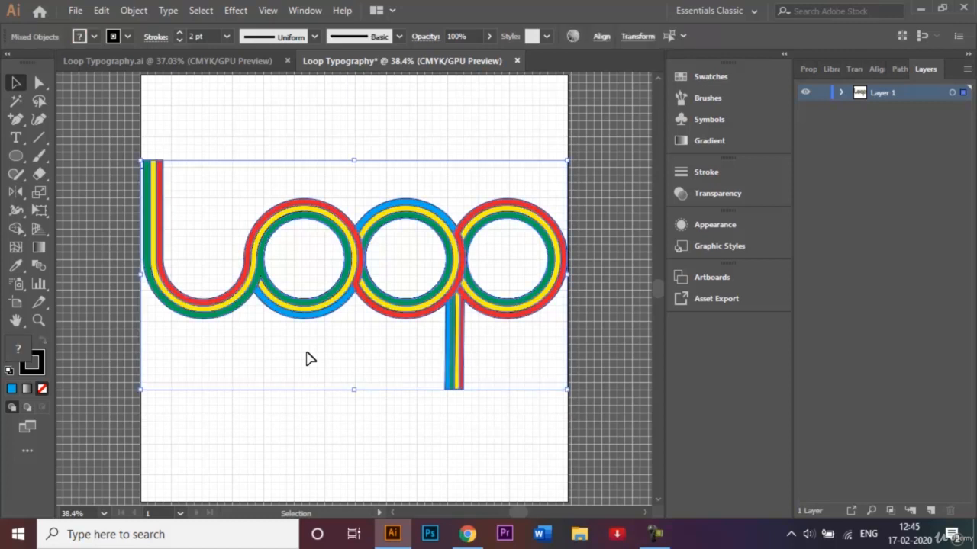
pyautogui.click(127, 37)
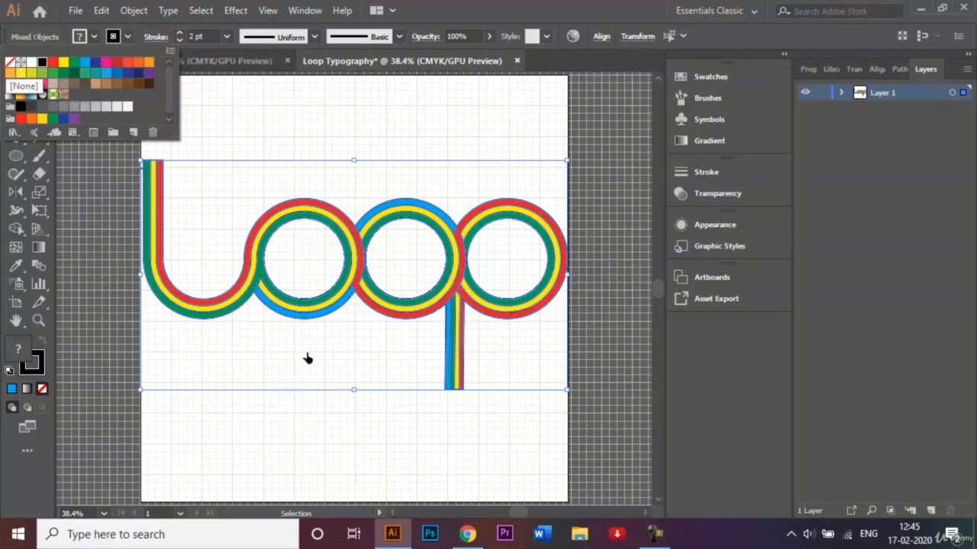
pyautogui.click(10, 62)
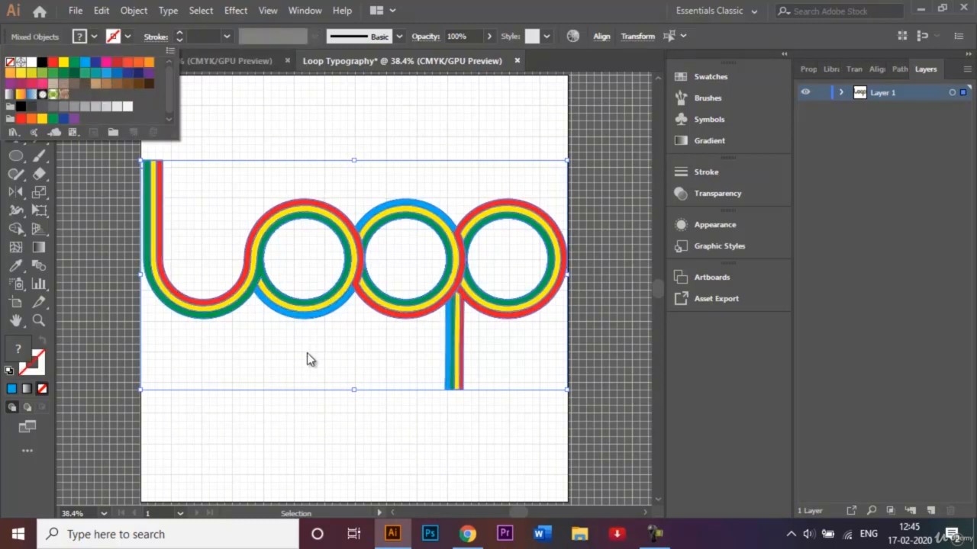
pyautogui.click(309, 360)
pyautogui.click(307, 359)
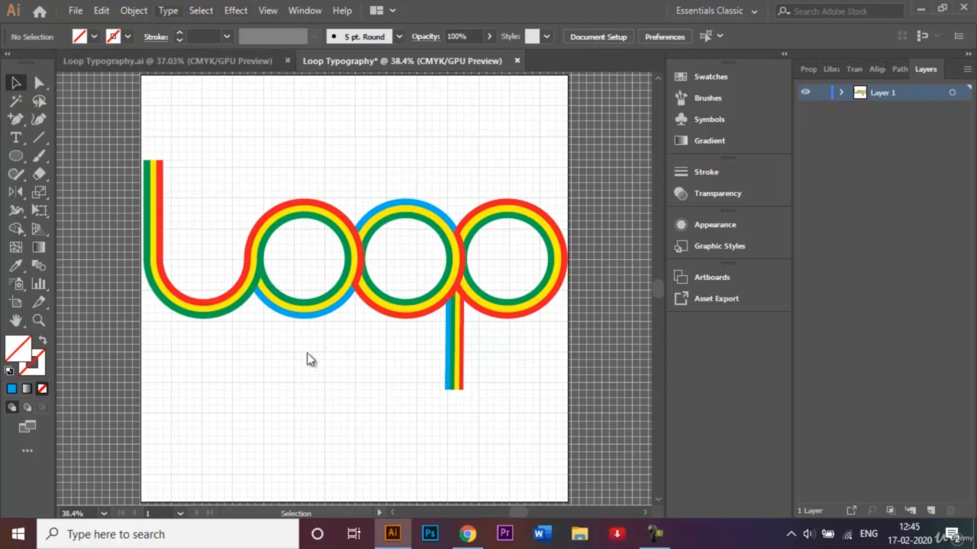
pyautogui.hotkey('alt', 'v')
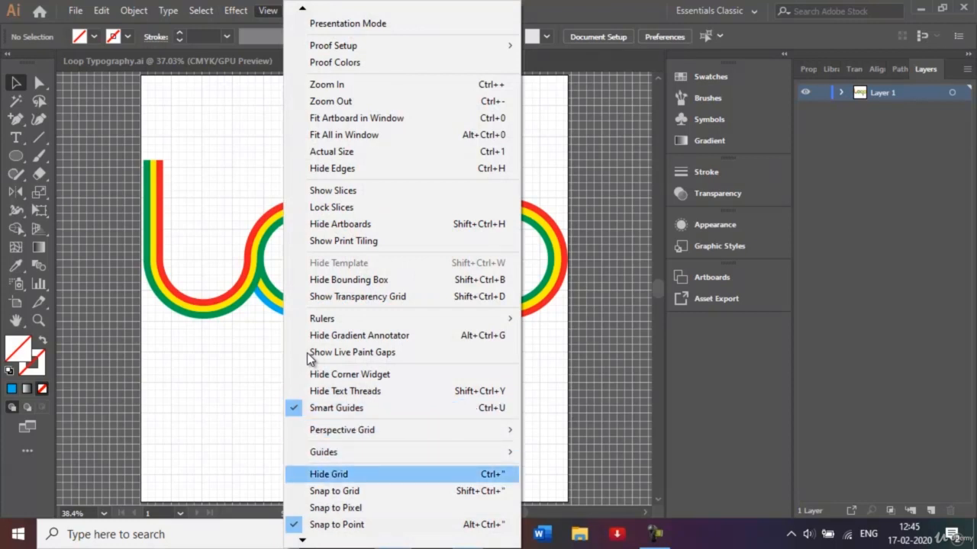
pyautogui.press('Return')
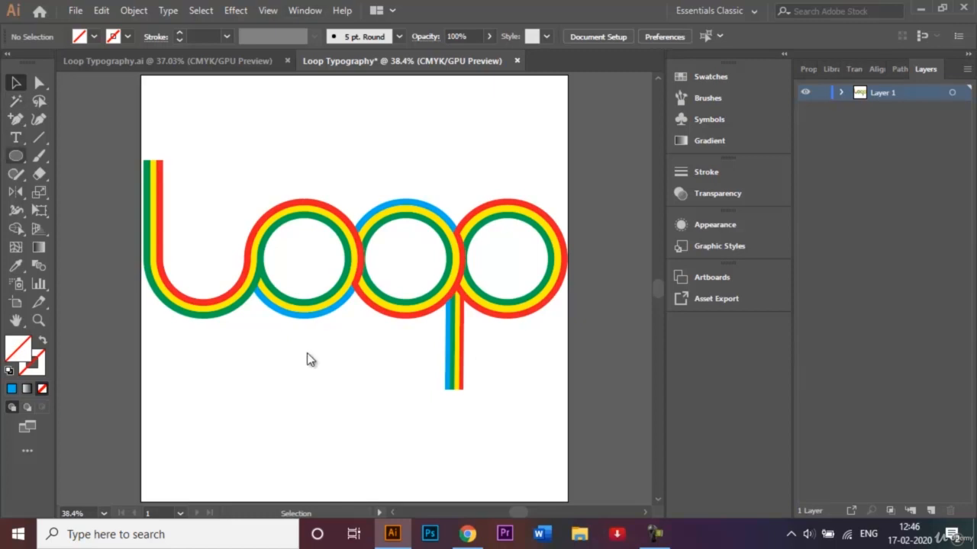
# - Create a 1000 x 1000 px rectangle with a black fill and no stroke
pyautogui.click(15, 156)
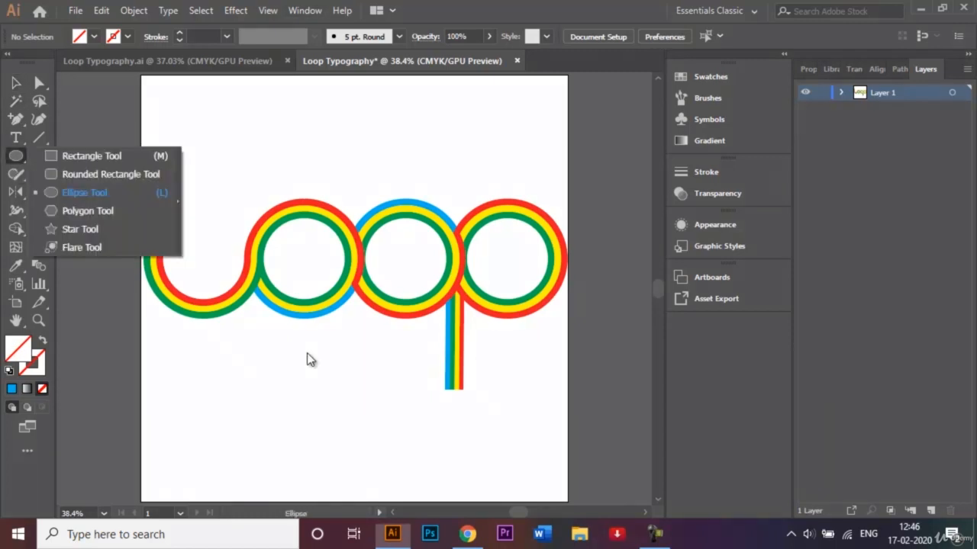
pyautogui.press('m')
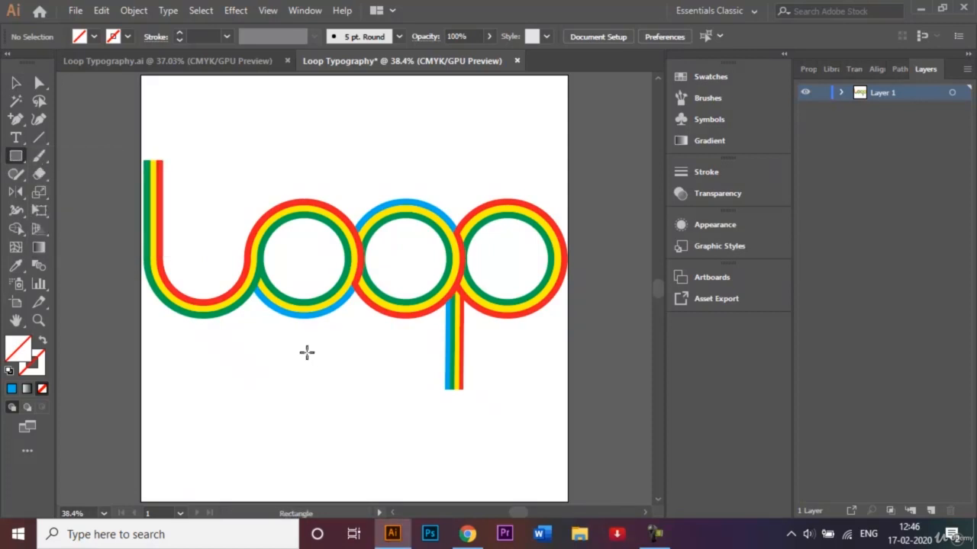
pyautogui.click(94, 36)
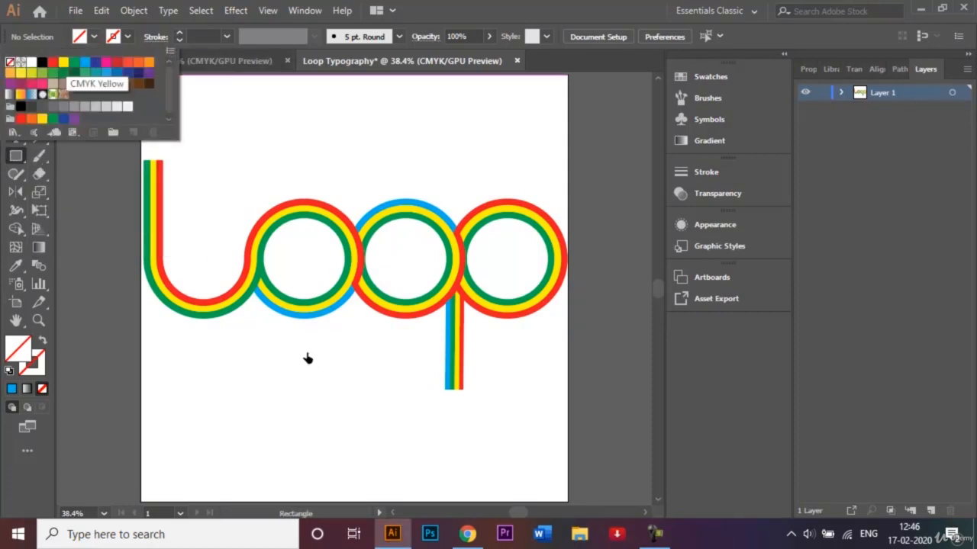
pyautogui.click(42, 62)
pyautogui.press('Escape')
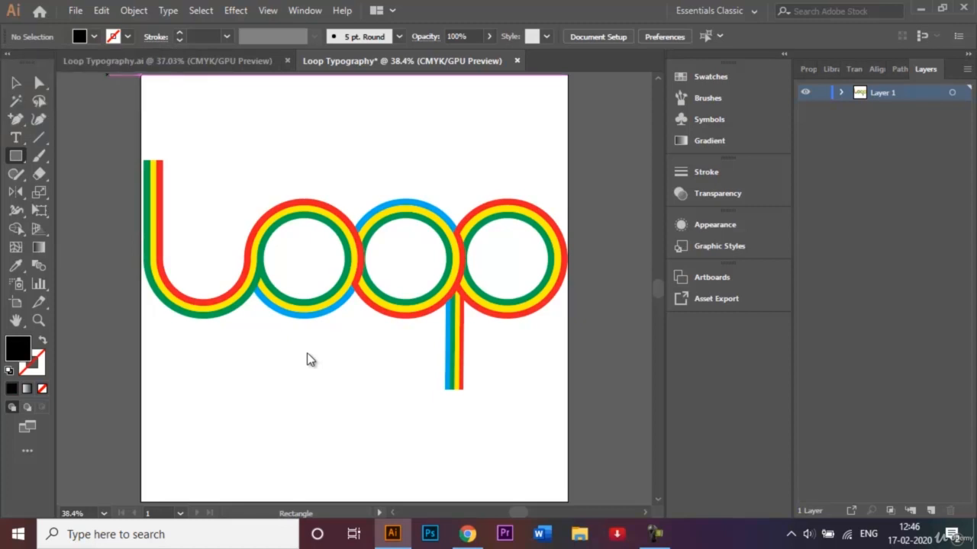
pyautogui.click(307, 353)
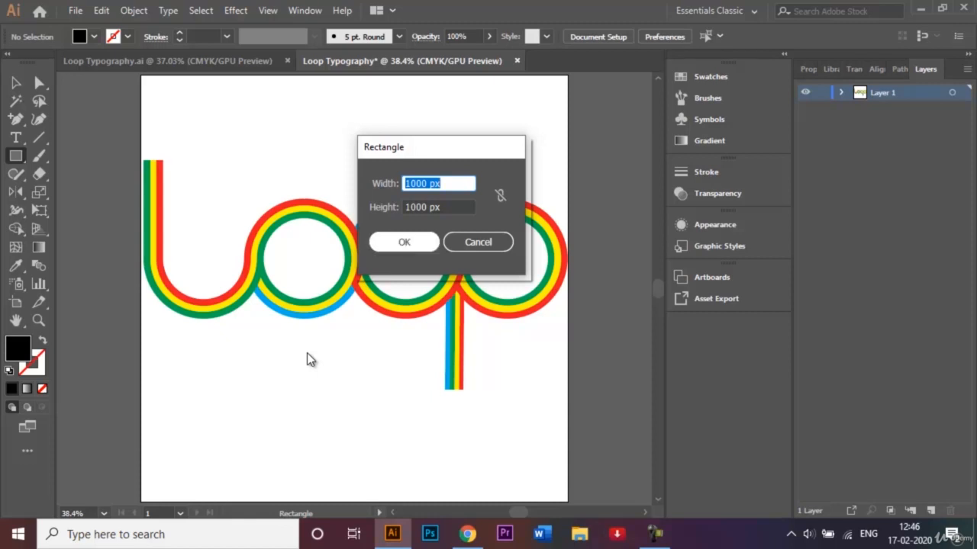
pyautogui.press('Return')
# - Move the black square to cover the artboard exactly, send it to the back behind the lettering and lock it
pyautogui.press('v')
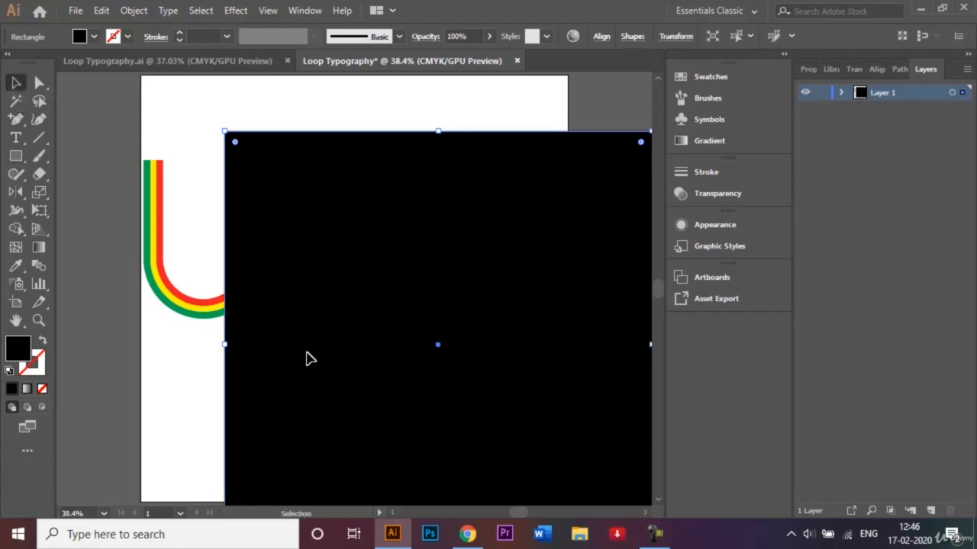
pyautogui.moveTo(307, 359)
pyautogui.mouseDown()
pyautogui.moveTo(246, 326)
pyautogui.moveTo(309, 359)
pyautogui.mouseUp()
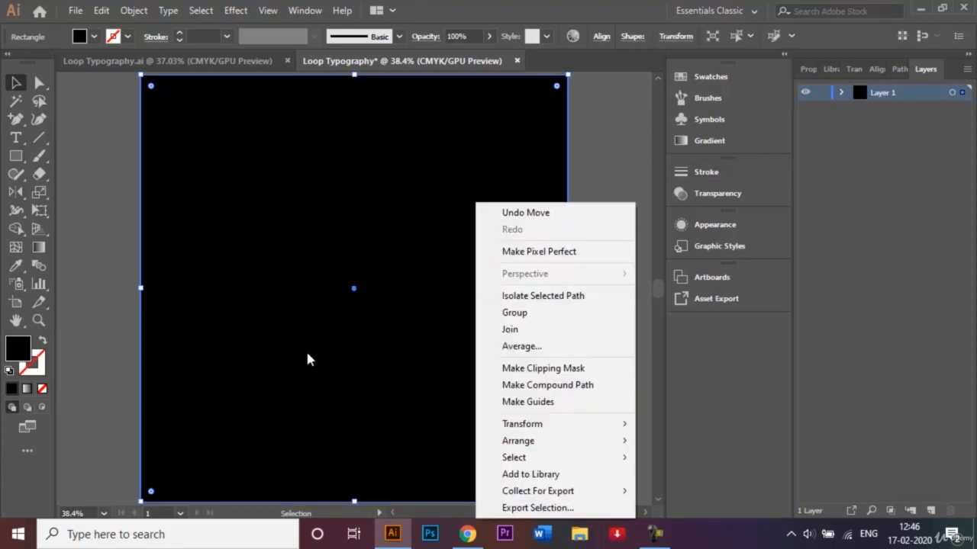
pyautogui.moveTo(549, 441)
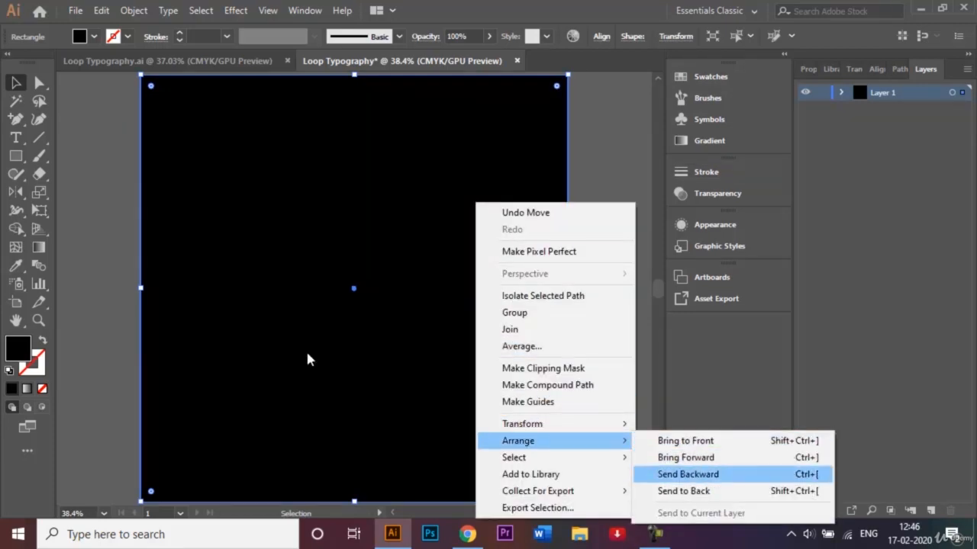
pyautogui.click(684, 491)
pyautogui.hotkey('ctrl', '2')
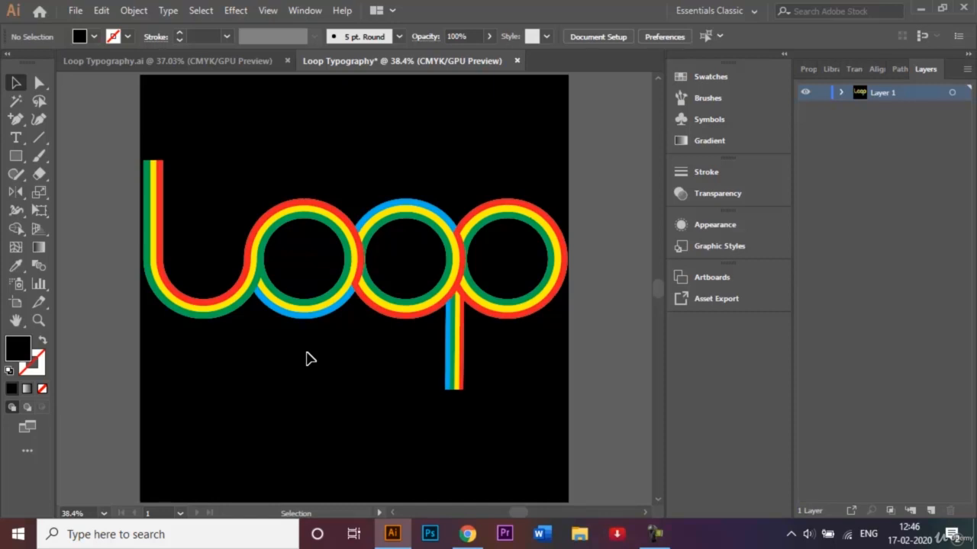
# - Save the document as a new Illustrator file named Loop Typography 2.ai in the Graphics folder, keeping the default Illustrator CC options
pyautogui.hotkey('alt', 'f')
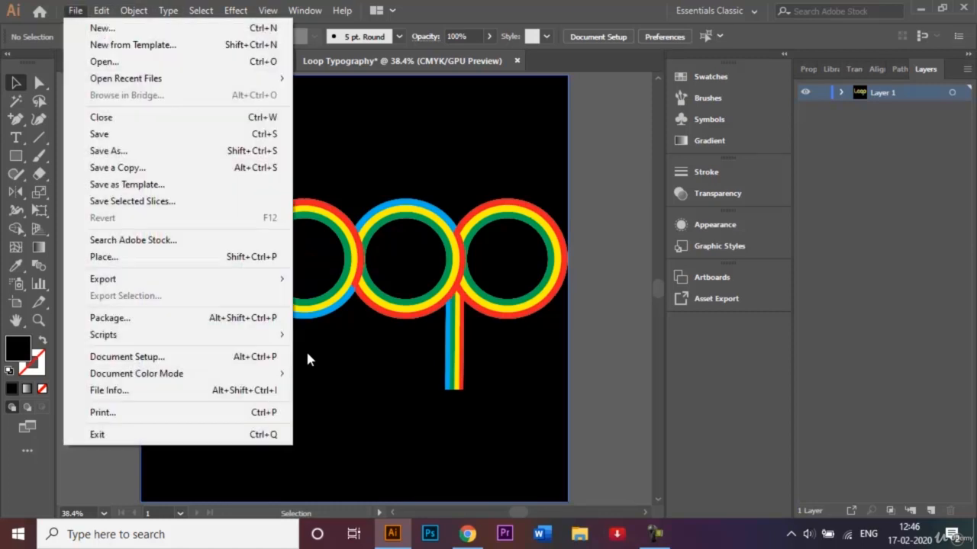
pyautogui.press('Down')
pyautogui.press('Down')
pyautogui.press('Down')
pyautogui.press('Down')
pyautogui.press('Down')
pyautogui.press('Down')
pyautogui.press('Down')
pyautogui.press('Down')
pyautogui.press('Down')
pyautogui.press('Down')
pyautogui.press('Down')
pyautogui.press('Down')
pyautogui.press('Down')
pyautogui.press('Down')
pyautogui.press('Down')
pyautogui.press('Up')
pyautogui.press('Up')
pyautogui.press('Up')
pyautogui.press('Up')
pyautogui.press('Up')
pyautogui.press('Up')
pyautogui.press('Up')
pyautogui.press('Return')
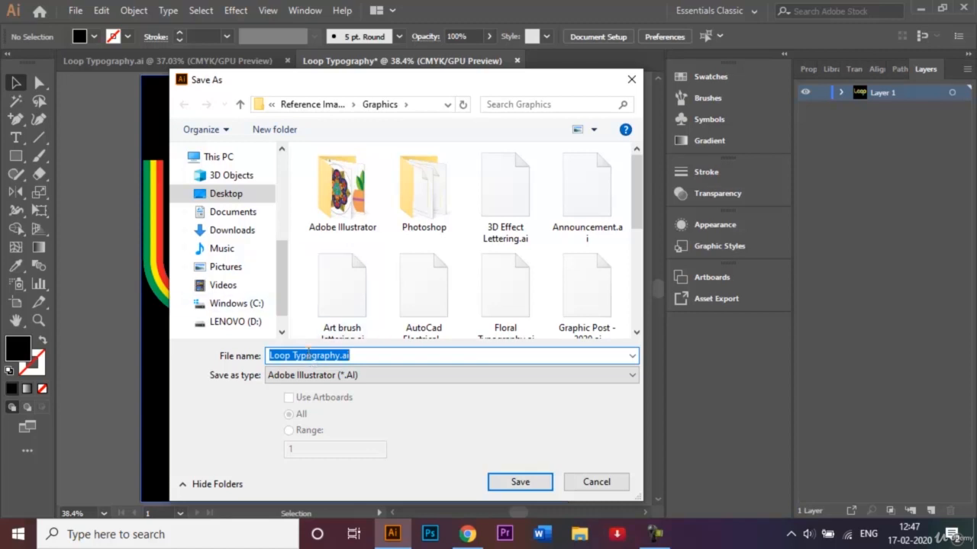
pyautogui.press('Left')
pyautogui.press('Left')
pyautogui.press('Left')
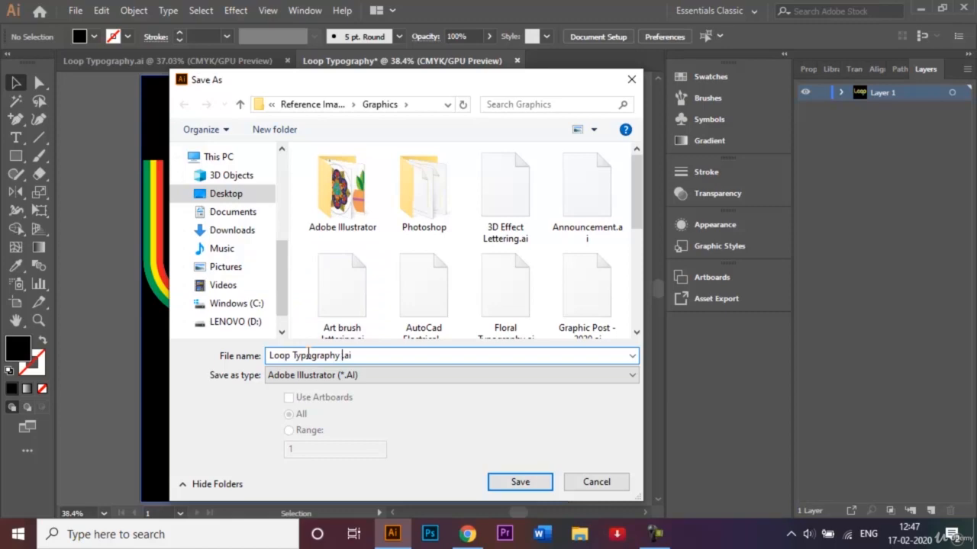
pyautogui.write('2')
pyautogui.press('Return')
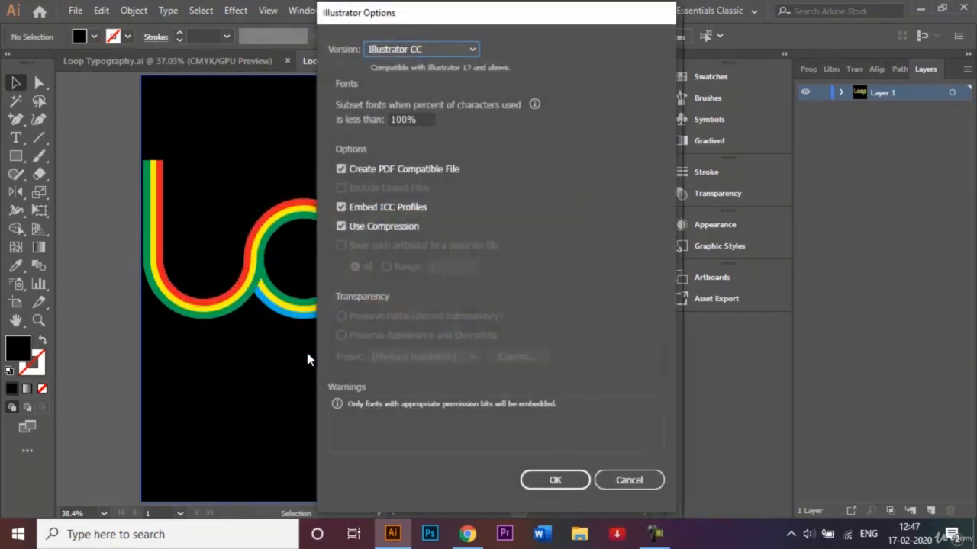
pyautogui.press('Return')
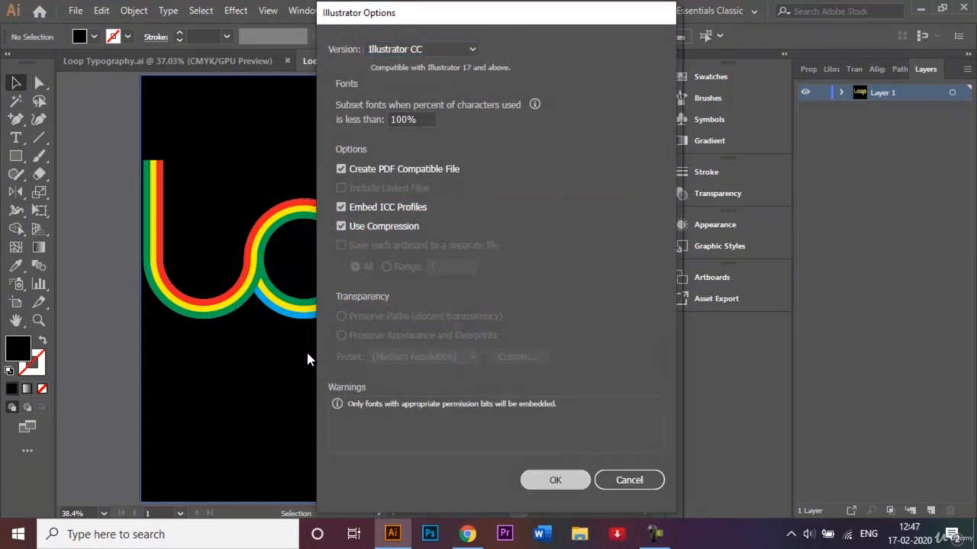